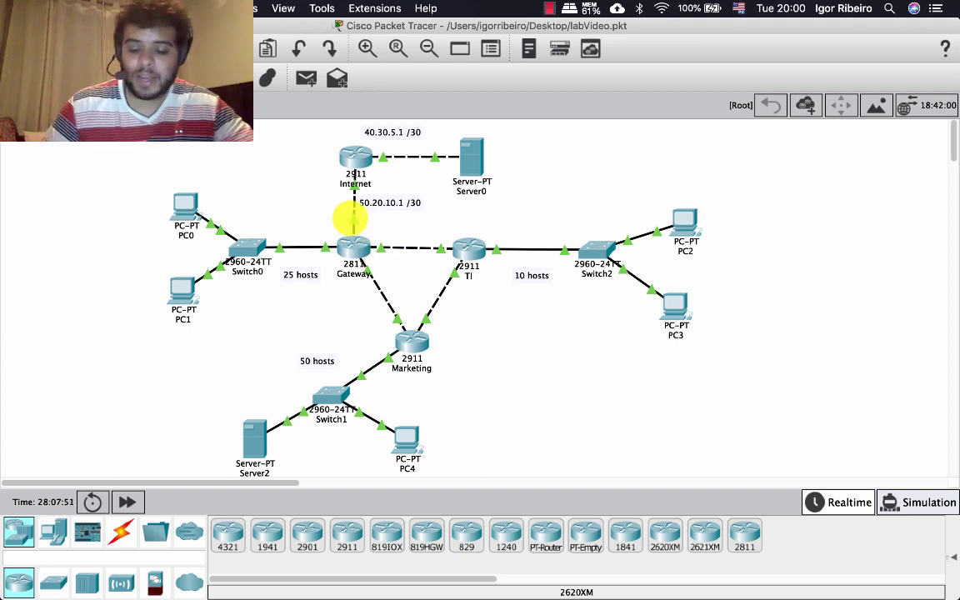
Open the Gateway router's command line and scroll the old output away with a run of empty prompt lines
{"action": "mouse_move", "coordinate": [343, 218]}
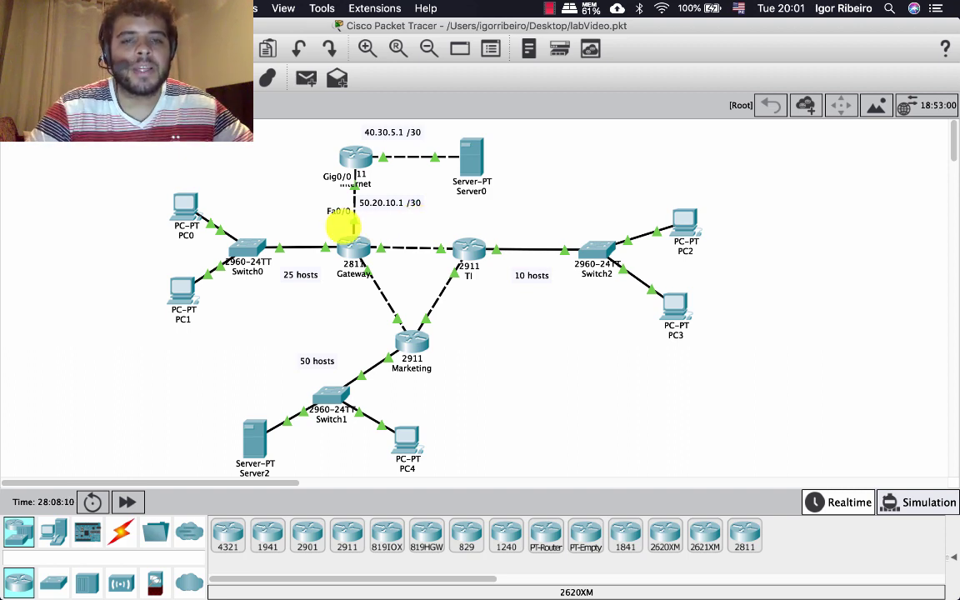
{"action": "left_click", "coordinate": [353, 243]}
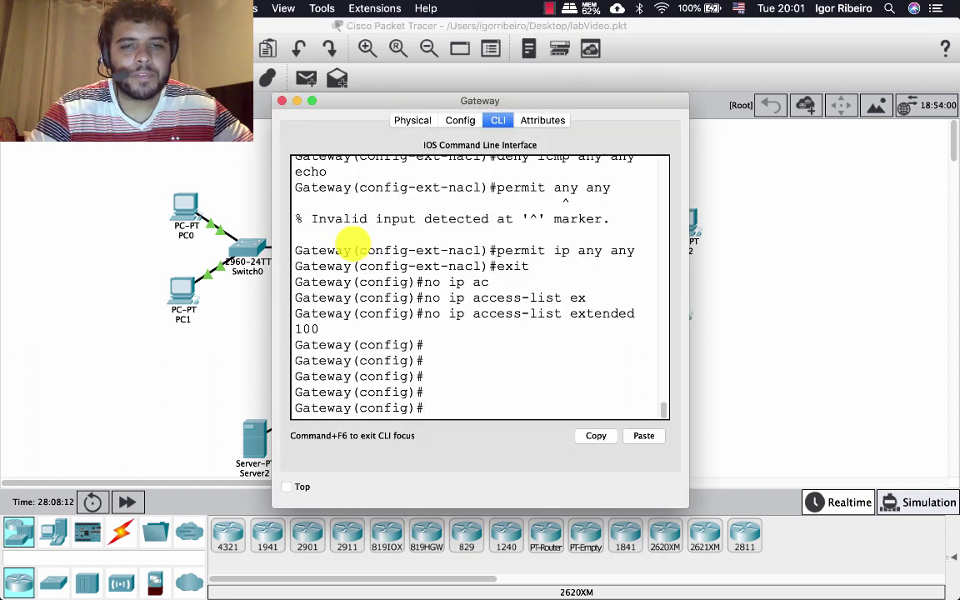
{"action": "key", "text": "Return"}
{"action": "key", "text": "Return"}
{"action": "key", "text": "Return"}
{"action": "key", "text": "Return"}
{"action": "key", "text": "Return"}
{"action": "key", "text": "Return"}
{"action": "key", "text": "Return"}
{"action": "key", "text": "Return"}
{"action": "key", "text": "Return"}
{"action": "key", "text": "Return"}
{"action": "key", "text": "Return"}
{"action": "key", "text": "Return"}
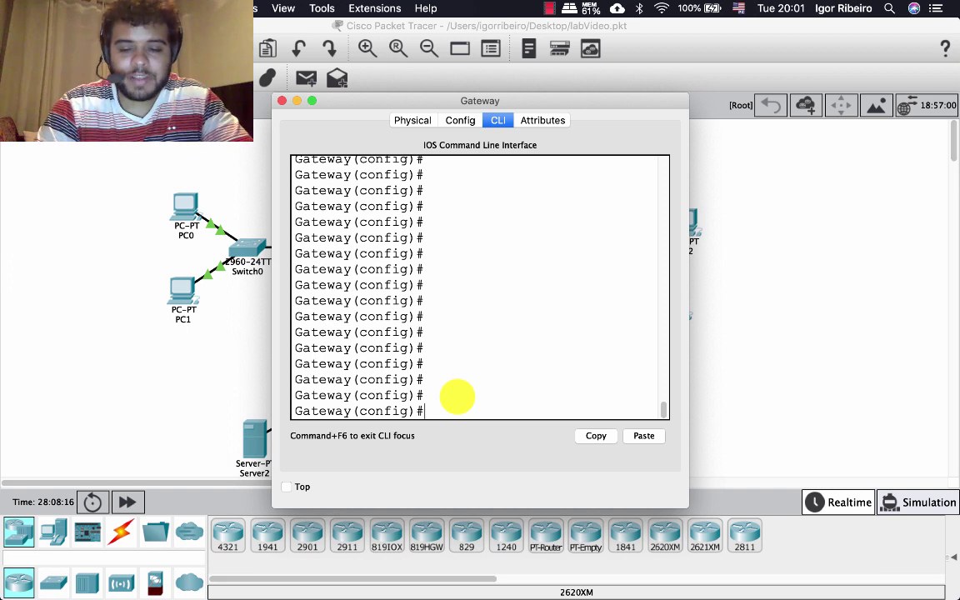
Create extended access list 100 on the Gateway router with ip access-list extended 100 and enter its configuration mode
{"action": "type", "text": "i"}
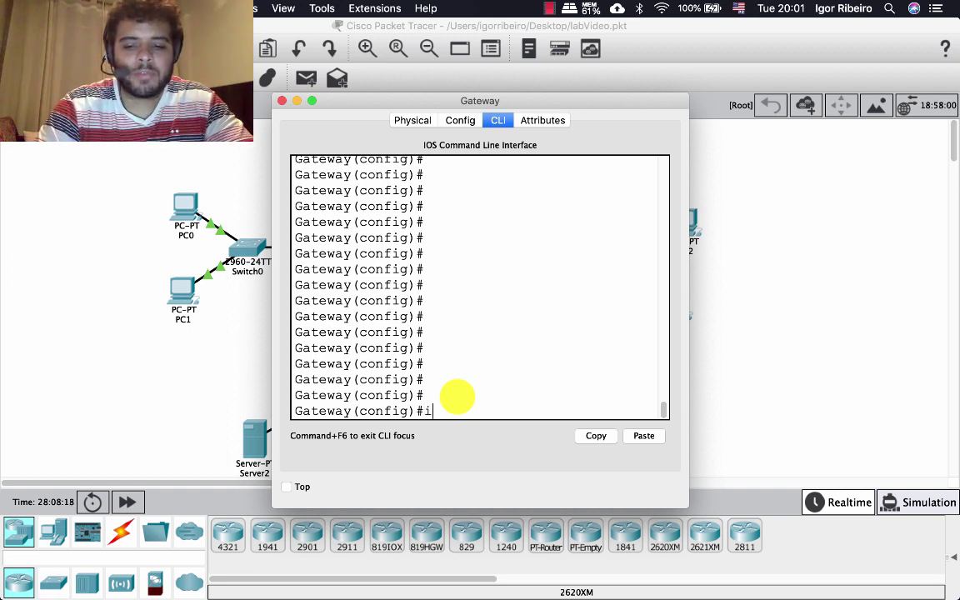
{"action": "type", "text": "p acc"}
{"action": "key", "text": "Tab"}
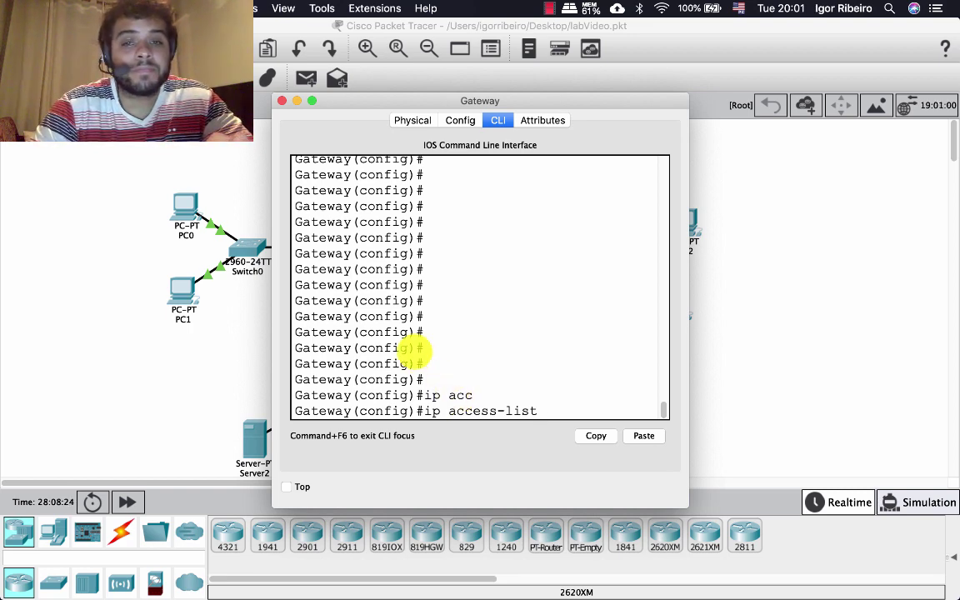
{"action": "mouse_move", "coordinate": [333, 100]}
{"action": "left_mouse_down"}
{"action": "mouse_move", "coordinate": [541, 92]}
{"action": "mouse_move", "coordinate": [321, 104]}
{"action": "left_mouse_up"}
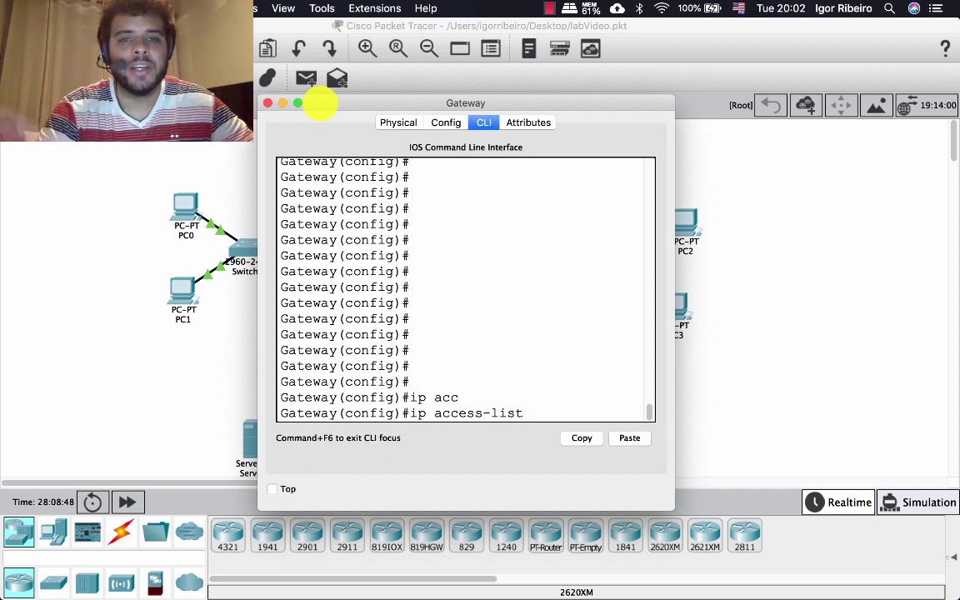
{"action": "type", "text": "ext"}
{"action": "key", "text": "Tab"}
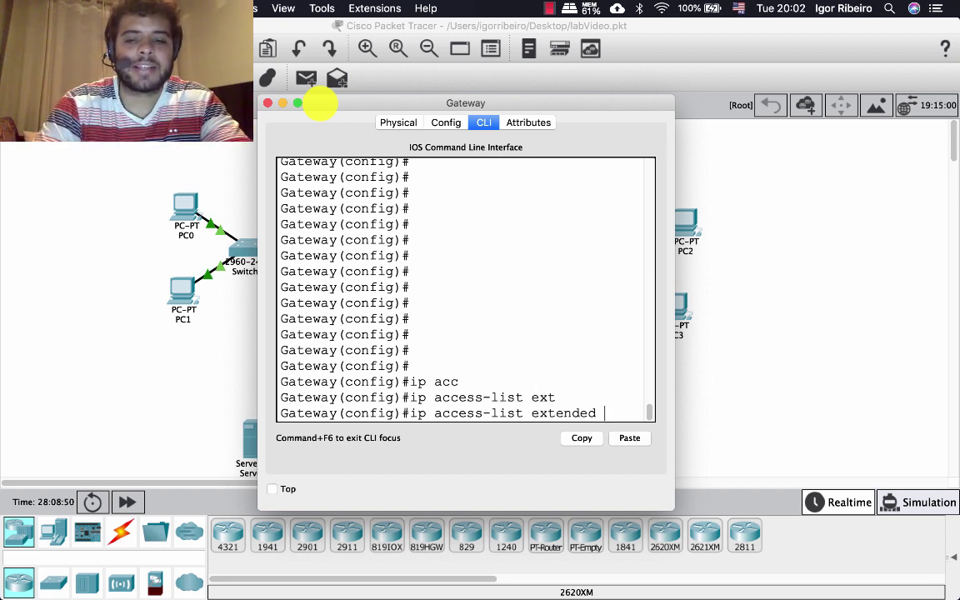
{"action": "type", "text": "100"}
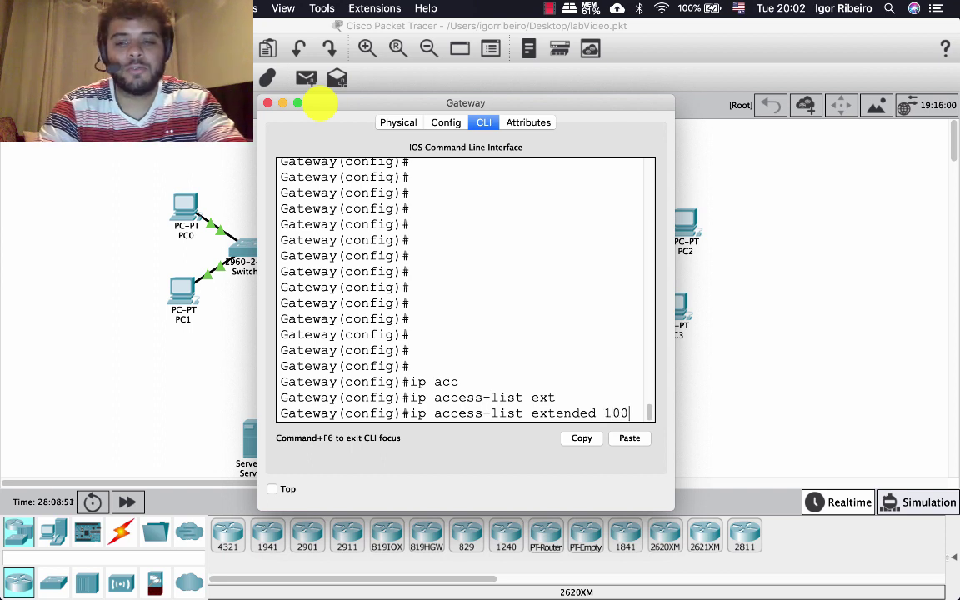
{"action": "key", "text": "Return"}
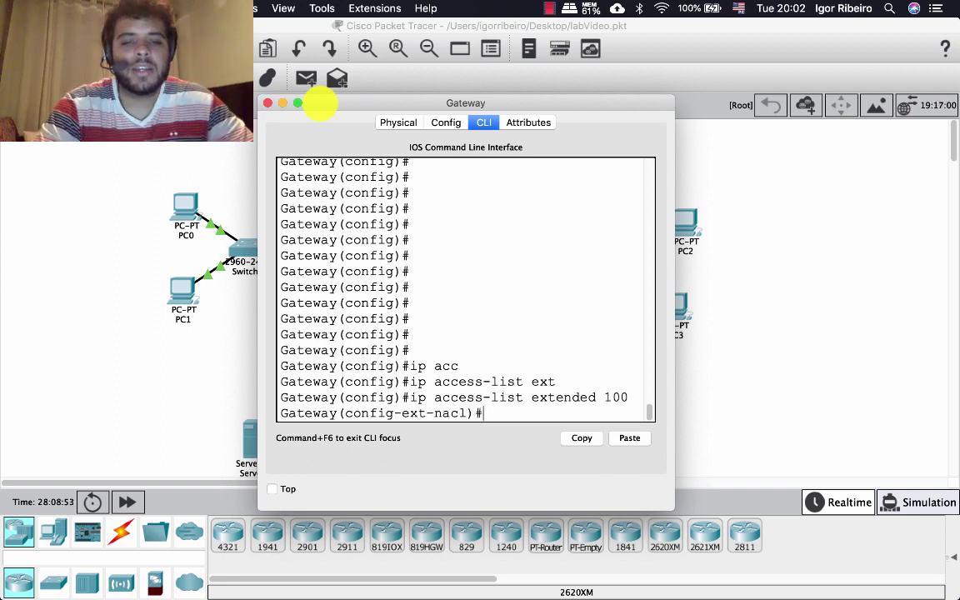
{"action": "key", "text": "Return"}
{"action": "key", "text": "Return"}
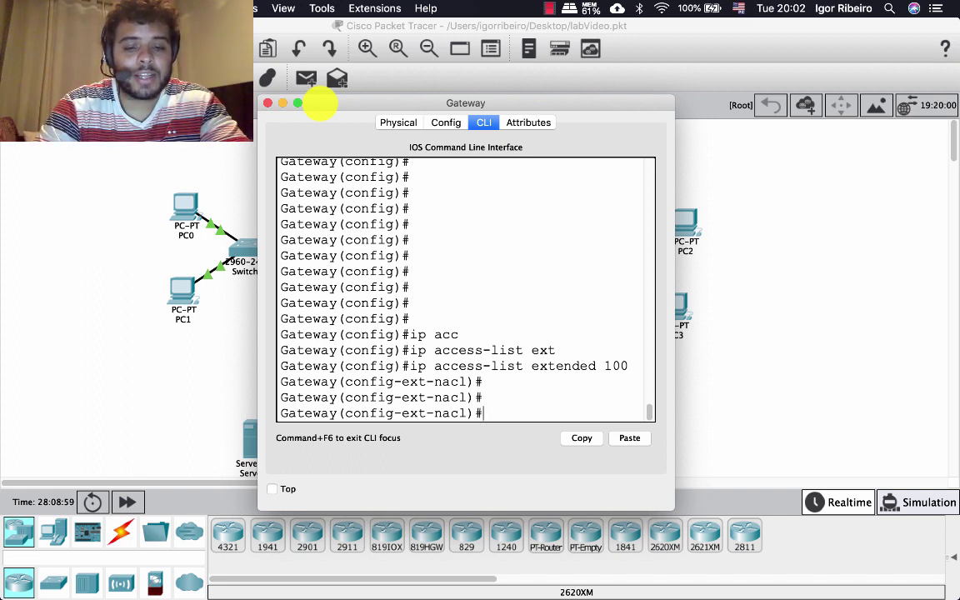
Begin a deny rule for the icmp protocol, consulting the inline help for the protocol and source options
{"action": "type", "text": "deny"}
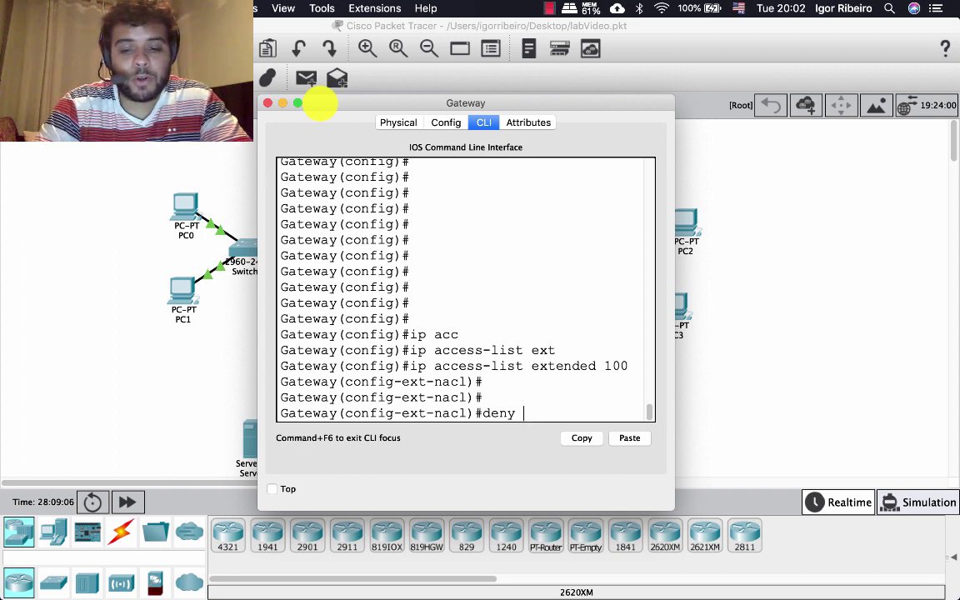
{"action": "type", "text": "i"}
{"action": "type", "text": "cmp"}
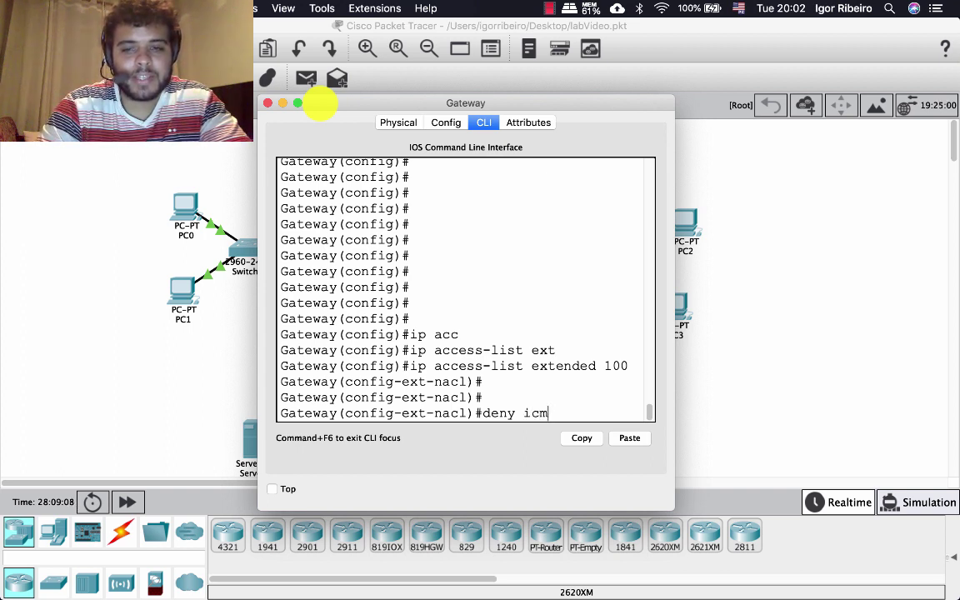
{"action": "key", "text": "BackSpace"}
{"action": "key", "text": "BackSpace"}
{"action": "key", "text": "BackSpace"}
{"action": "key", "text": "BackSpace"}
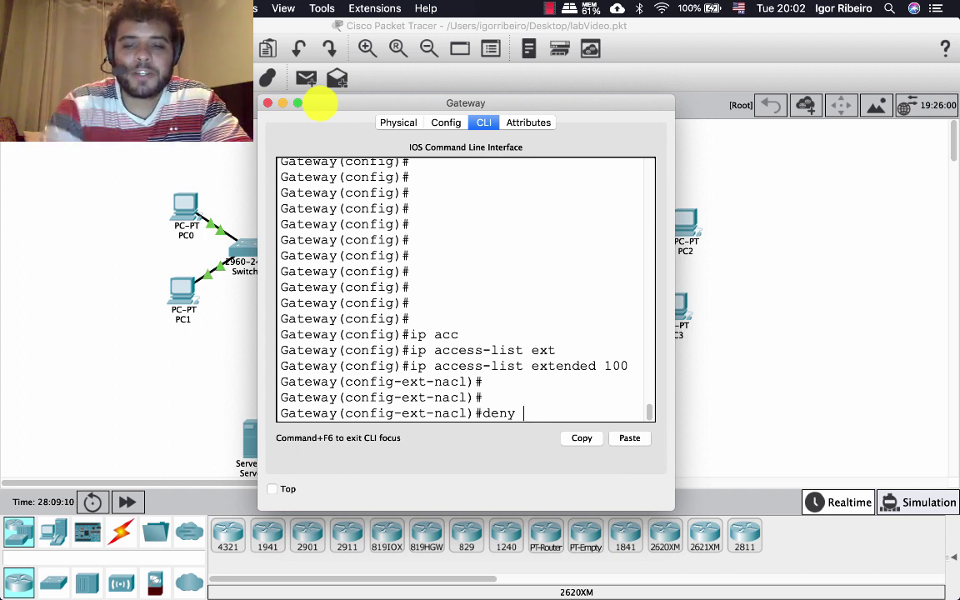
{"action": "type", "text": "?"}
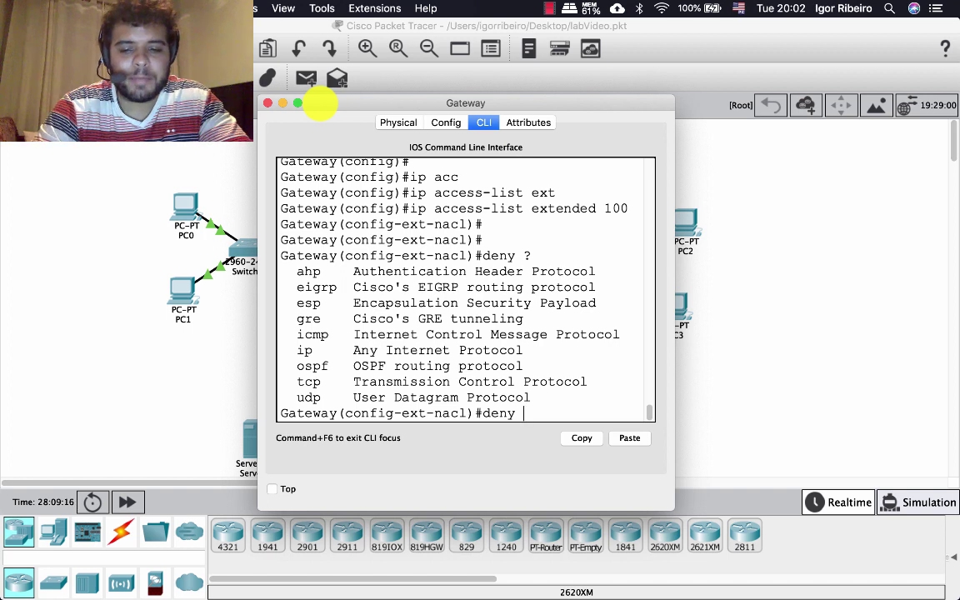
{"action": "type", "text": "icmp "}
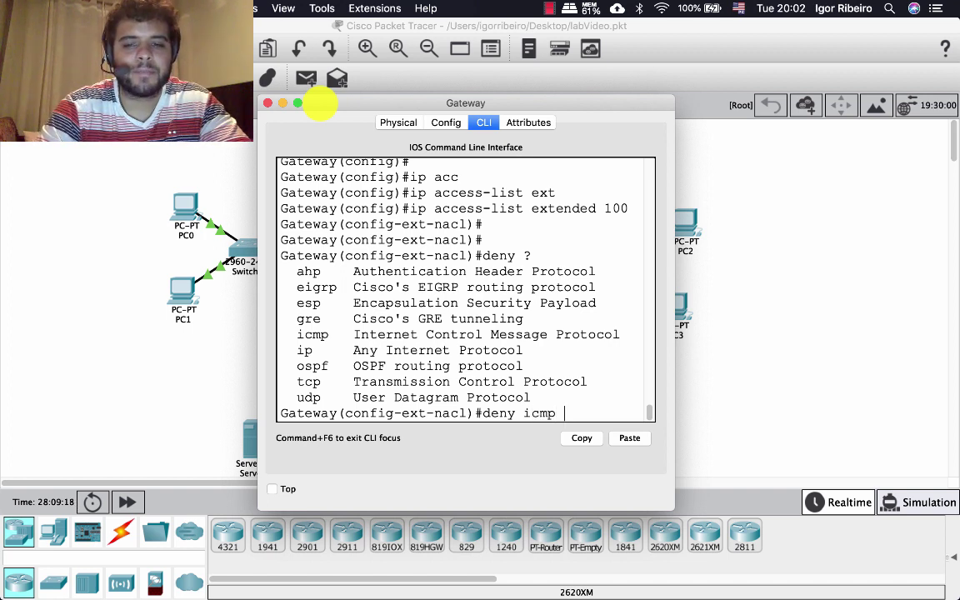
{"action": "type", "text": "?"}
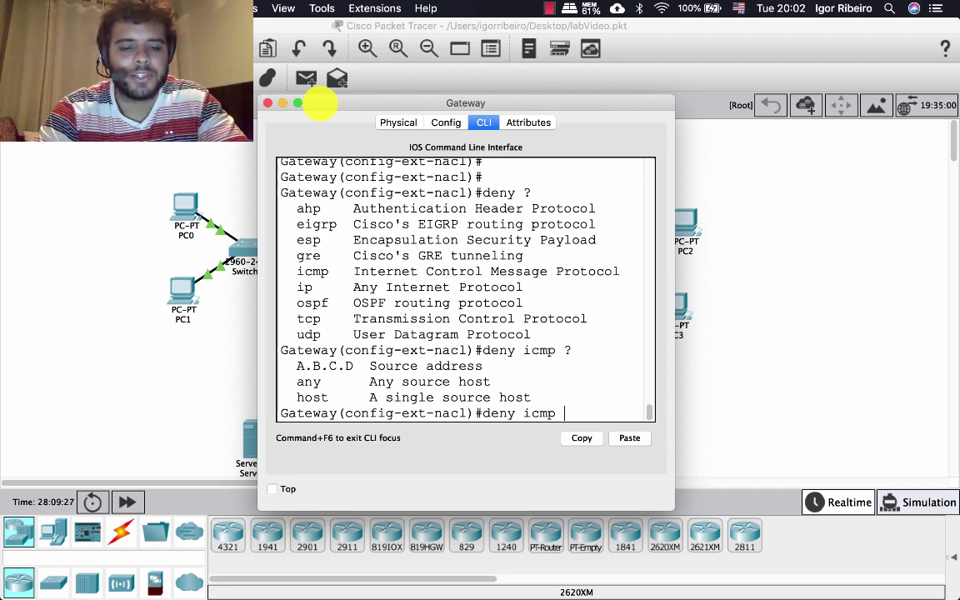
Set the deny icmp rule's source to any and list the available destination options with the inline help
{"action": "type", "text": "any"}
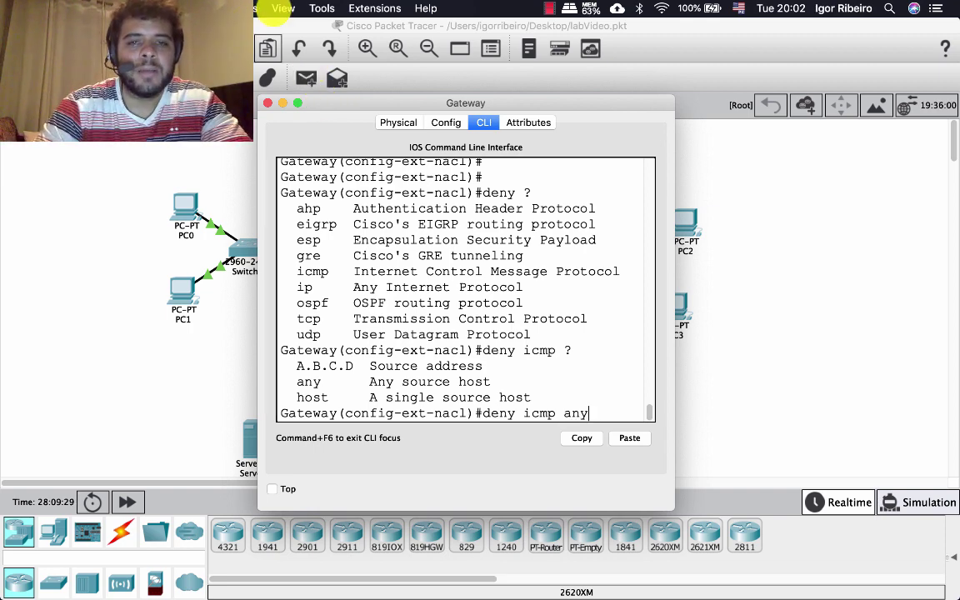
{"action": "left_click_drag", "start_coordinate": [319, 102], "coordinate": [546, 156]}
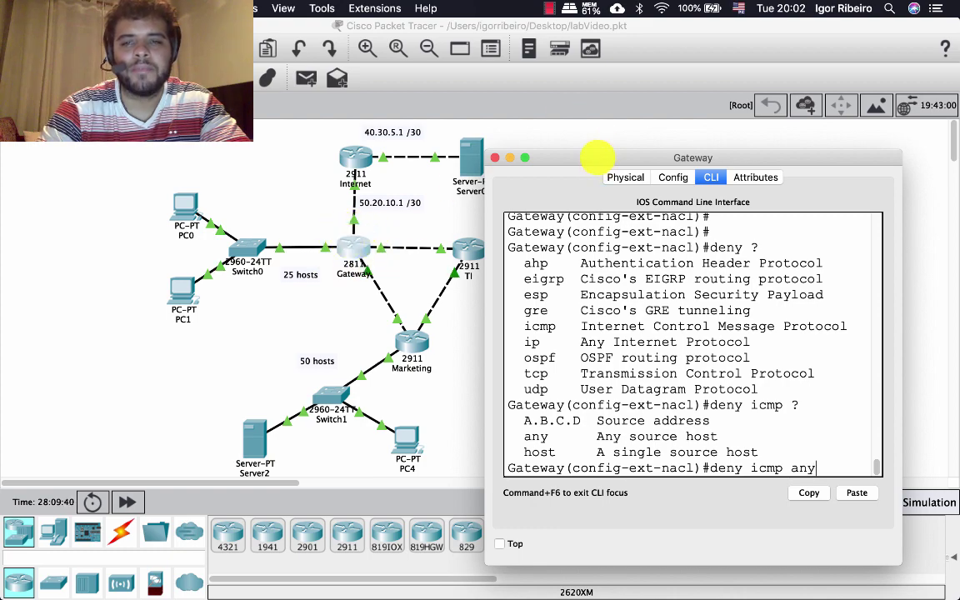
{"action": "left_click_drag", "start_coordinate": [593, 157], "coordinate": [323, 91]}
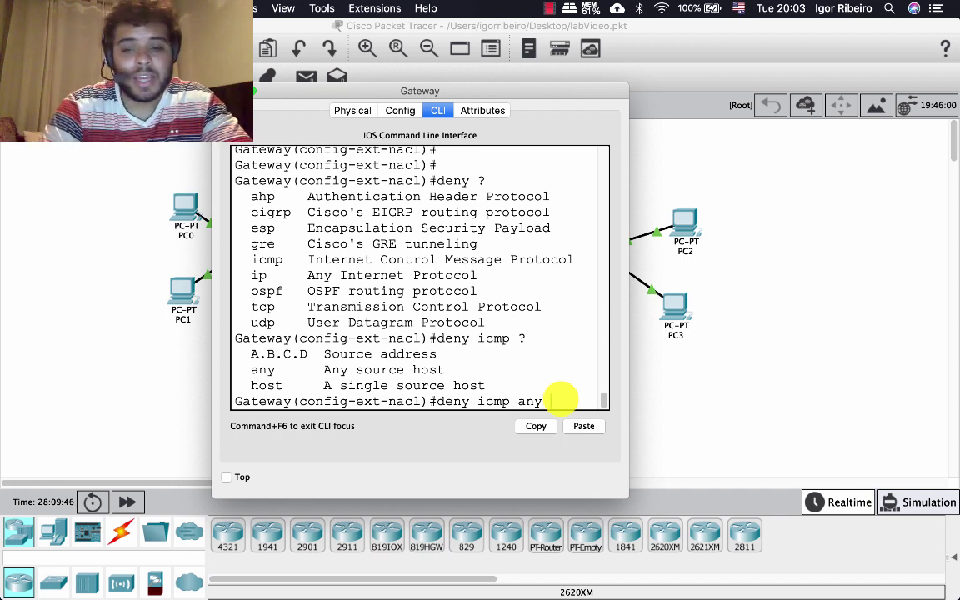
{"action": "type", "text": "?"}
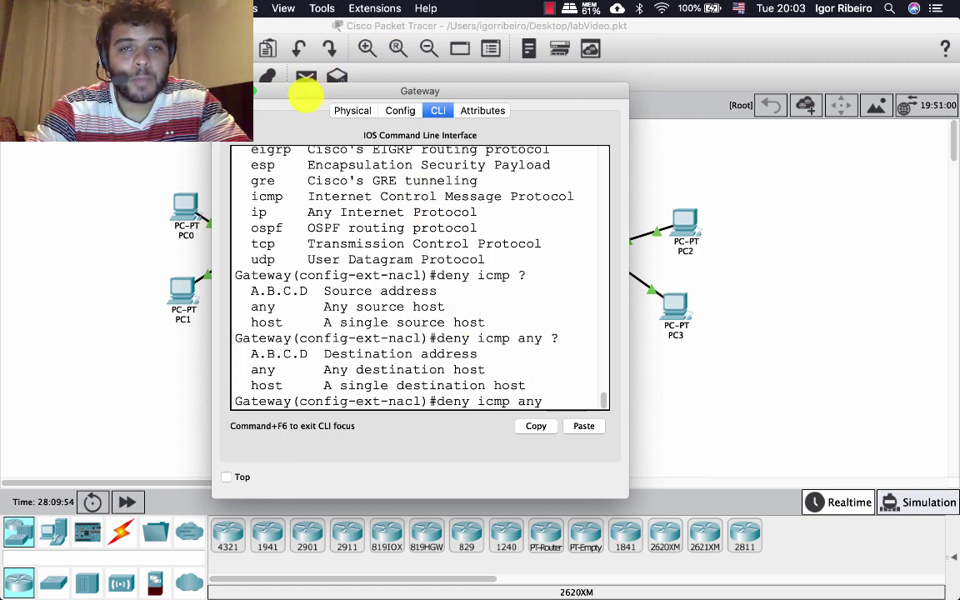
{"action": "left_click_drag", "start_coordinate": [306, 91], "coordinate": [291, 383]}
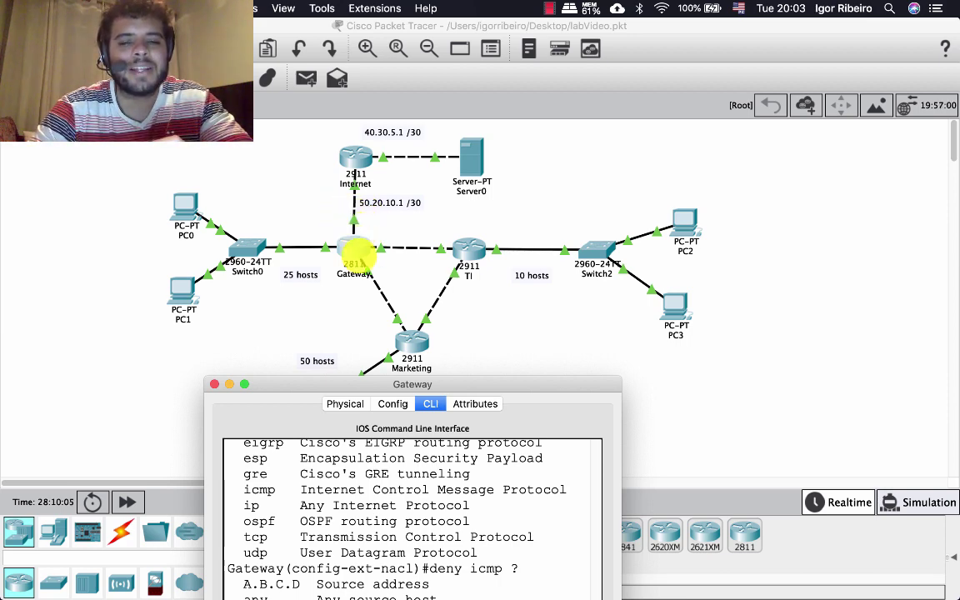
{"action": "left_click_drag", "start_coordinate": [293, 383], "coordinate": [617, 131]}
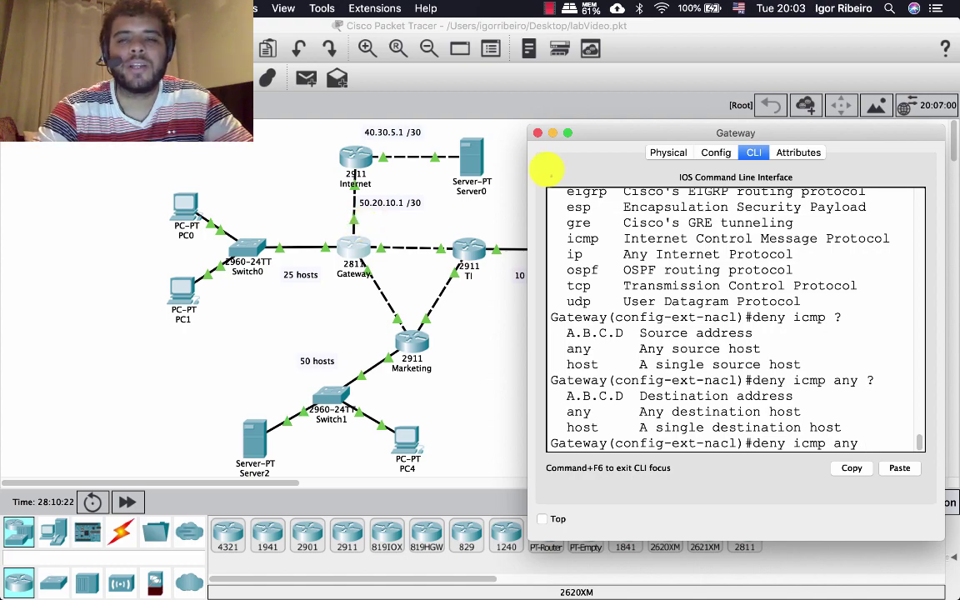
{"action": "left_click_drag", "start_coordinate": [670, 133], "coordinate": [337, 98]}
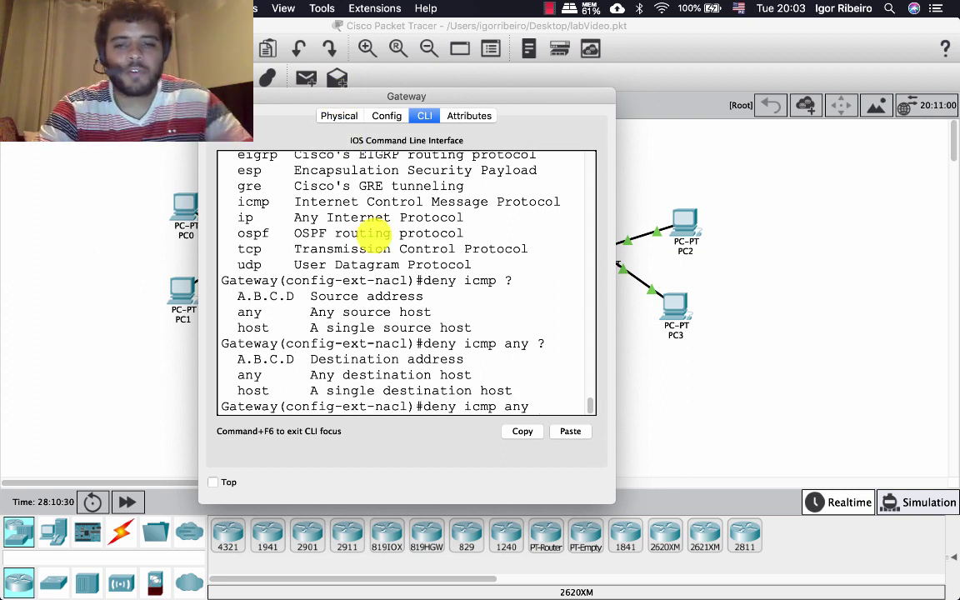
Complete the rule as deny icmp any any echo, checking for further options, and add it to access list 100
{"action": "type", "text": "any"}
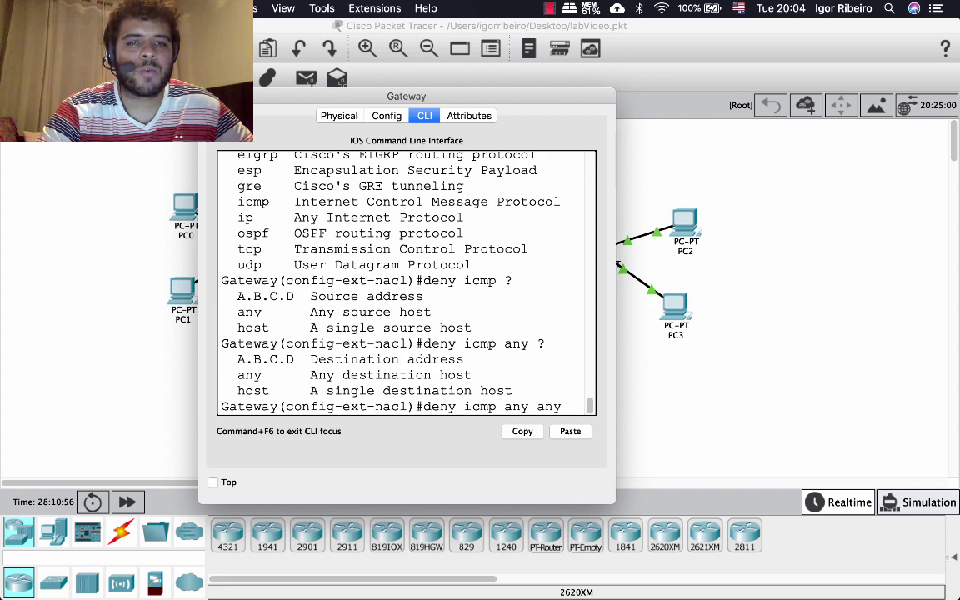
{"action": "key", "text": "super+m"}
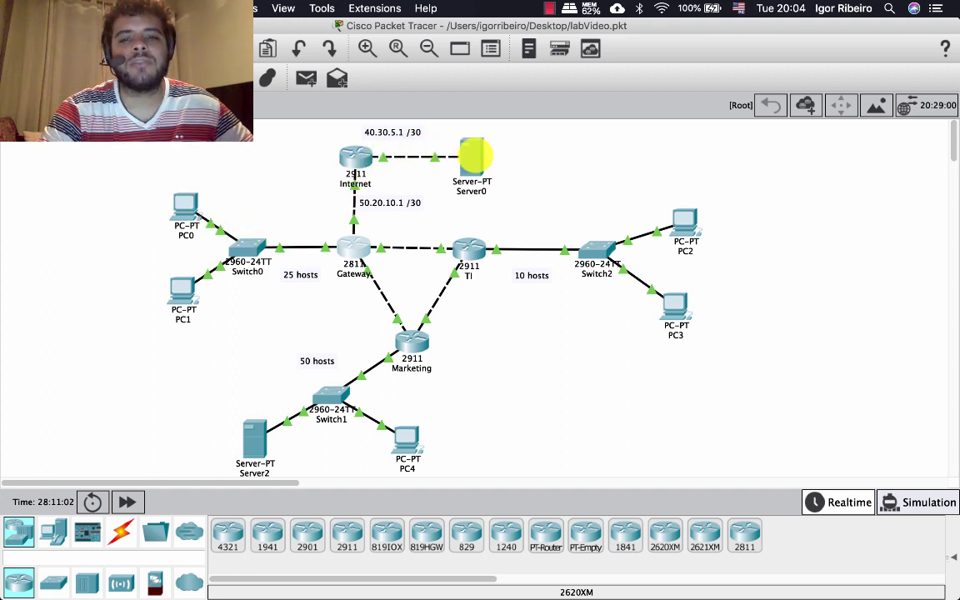
{"action": "mouse_move", "coordinate": [473, 155]}
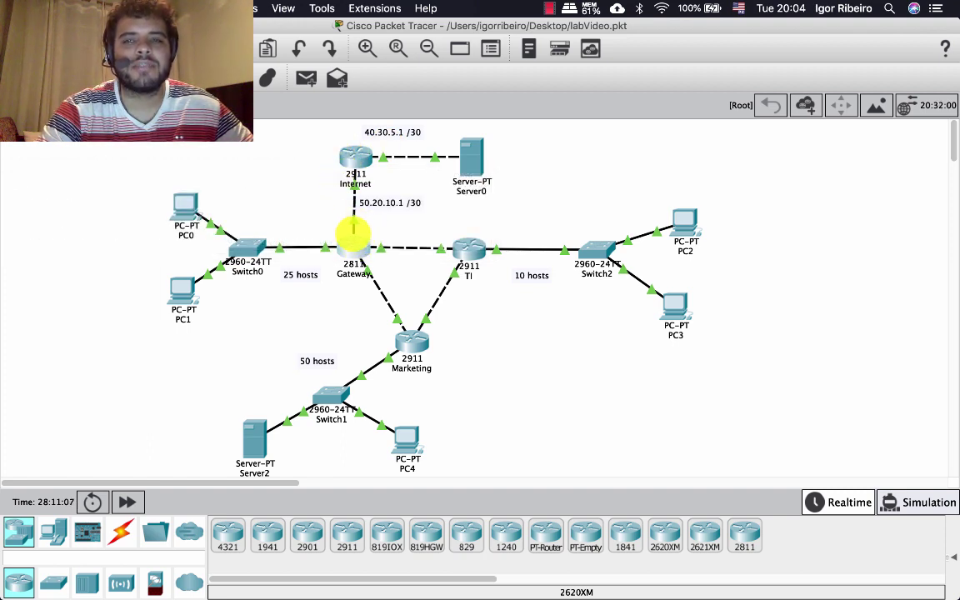
{"action": "mouse_move", "coordinate": [353, 233]}
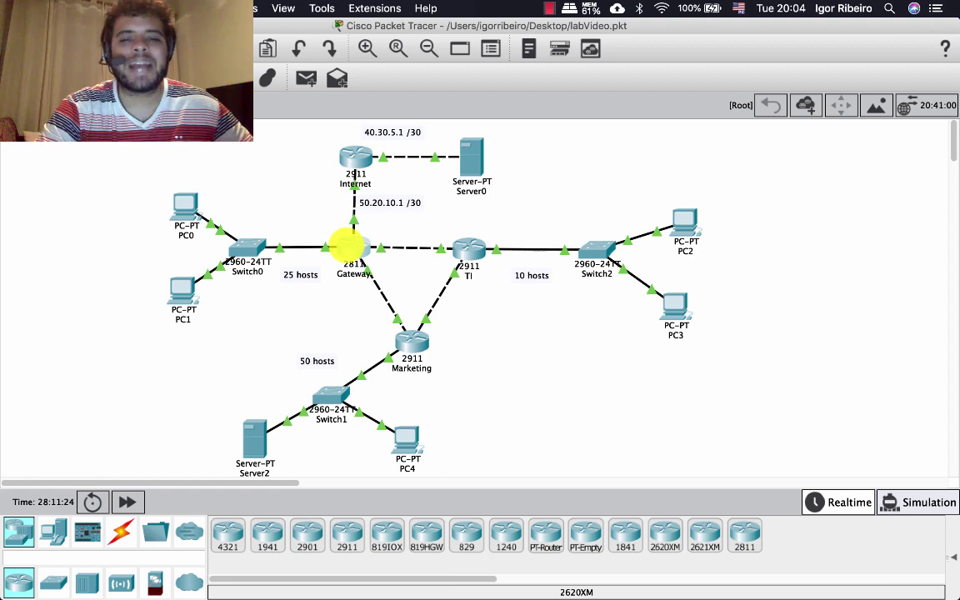
{"action": "left_click", "coordinate": [349, 245]}
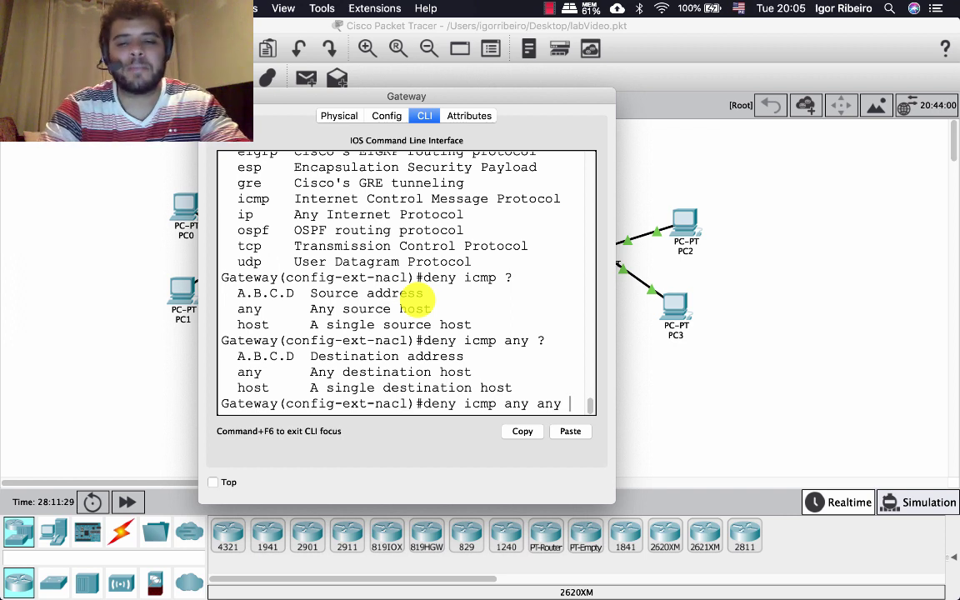
{"action": "type", "text": "ech"}
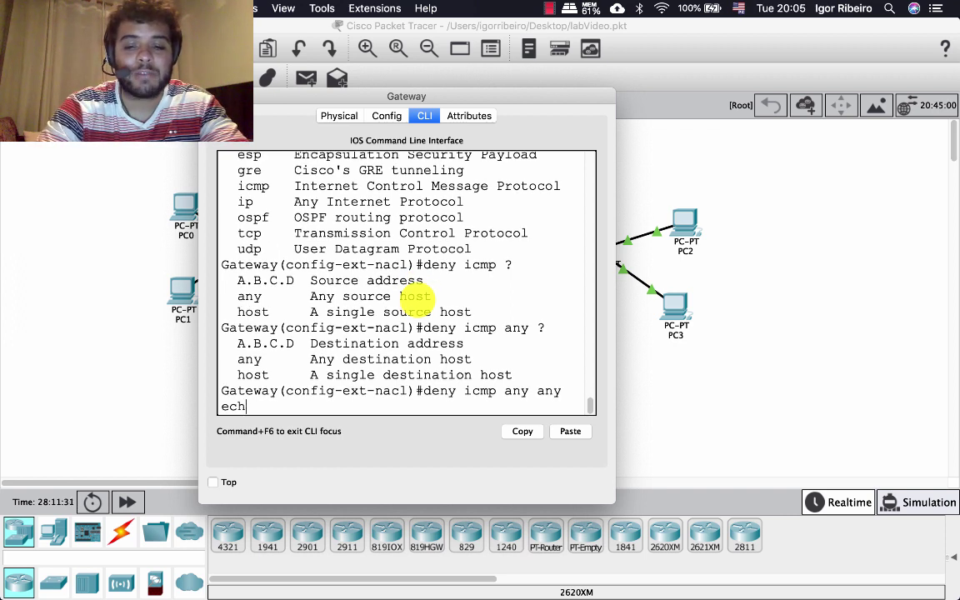
{"action": "type", "text": "o"}
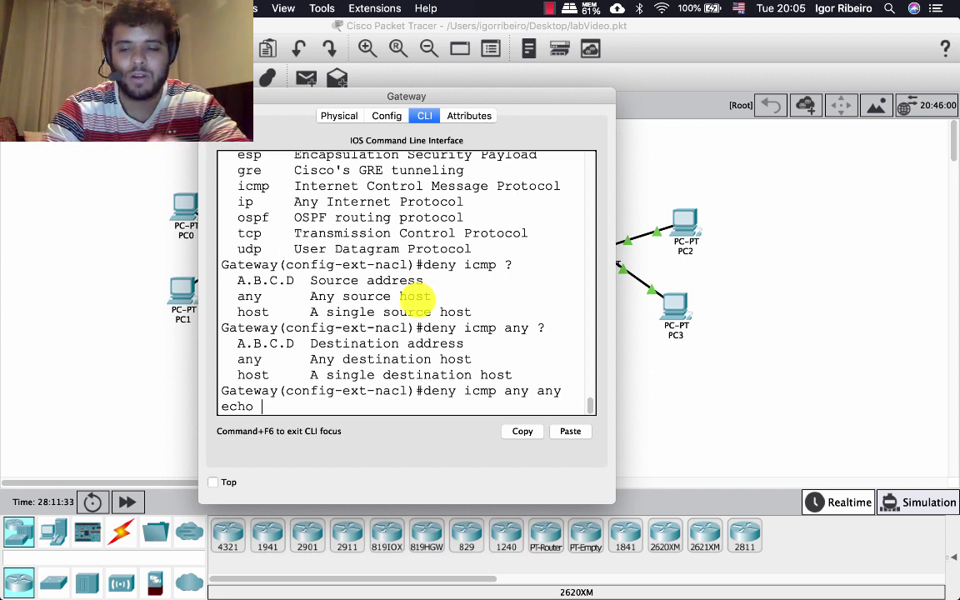
{"action": "type", "text": " ?"}
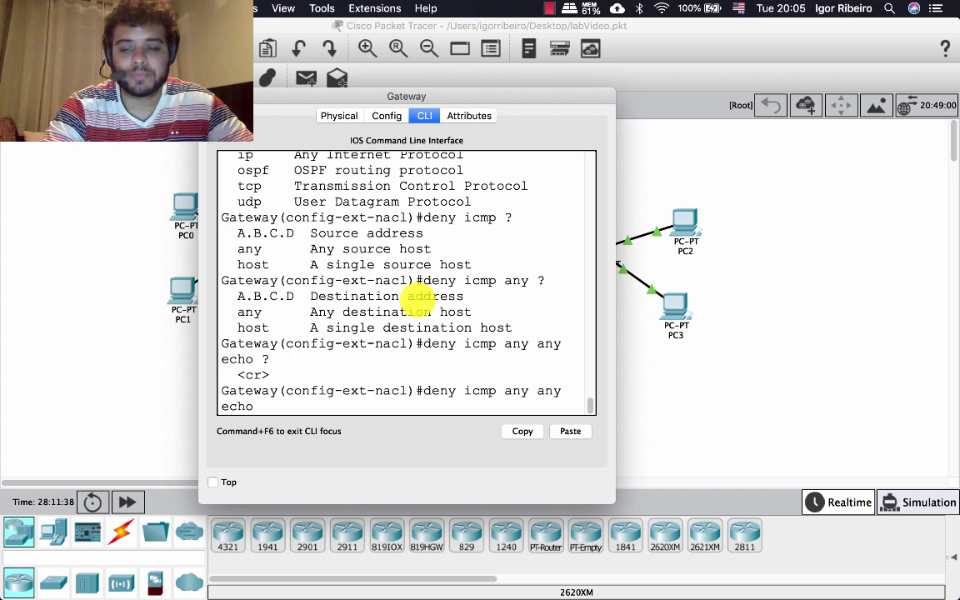
{"action": "key", "text": "Return"}
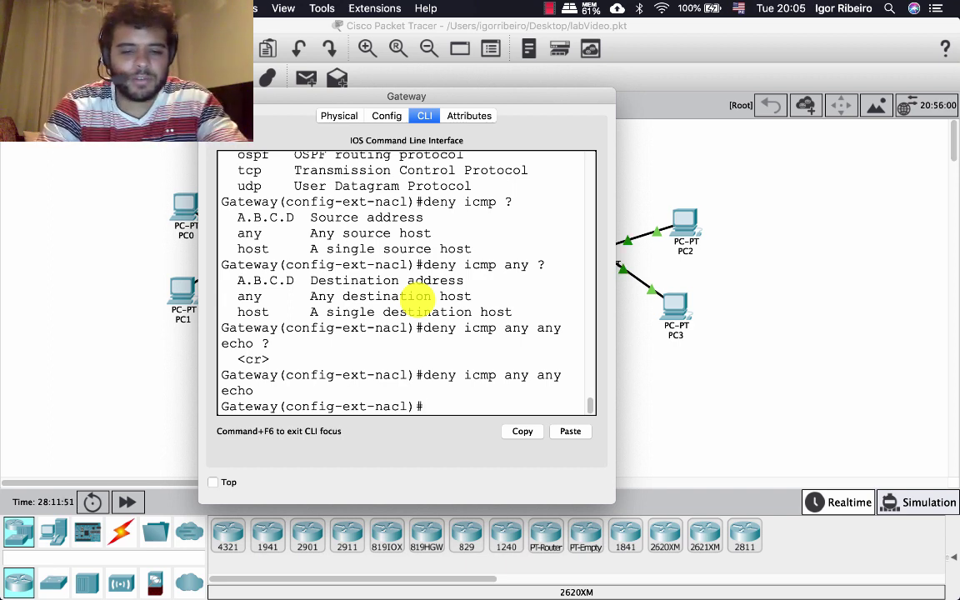
Add the rule permit ip any any to access list 100 and return to global configuration mode
{"action": "type", "text": "permi"}
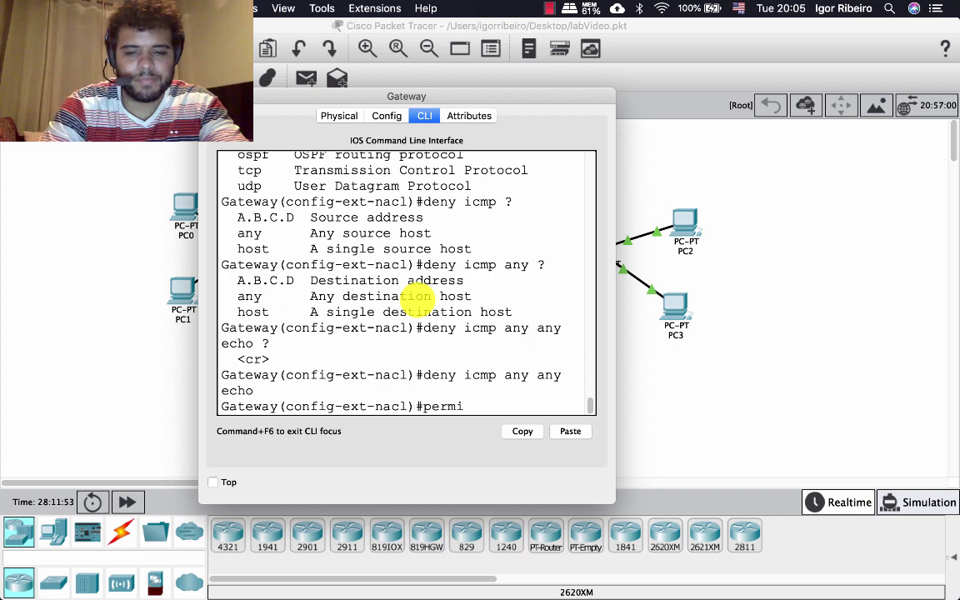
{"action": "type", "text": "t ip"}
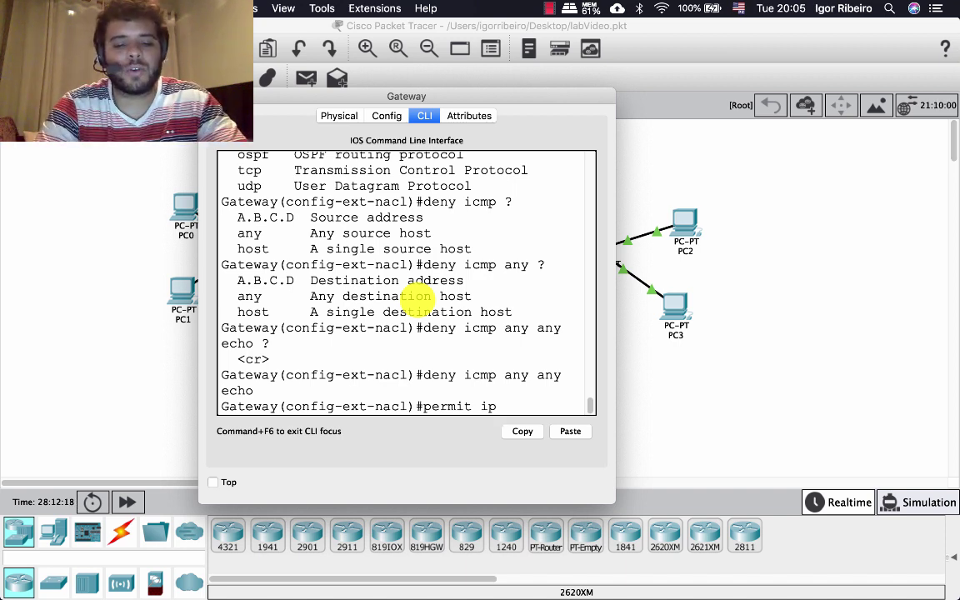
{"action": "type", "text": "any any"}
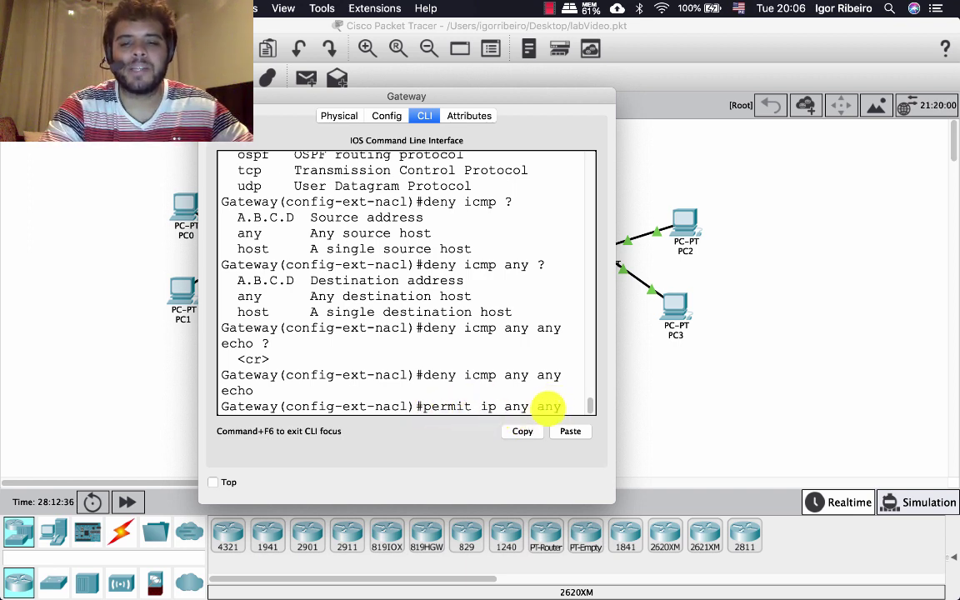
{"action": "key", "text": "Return"}
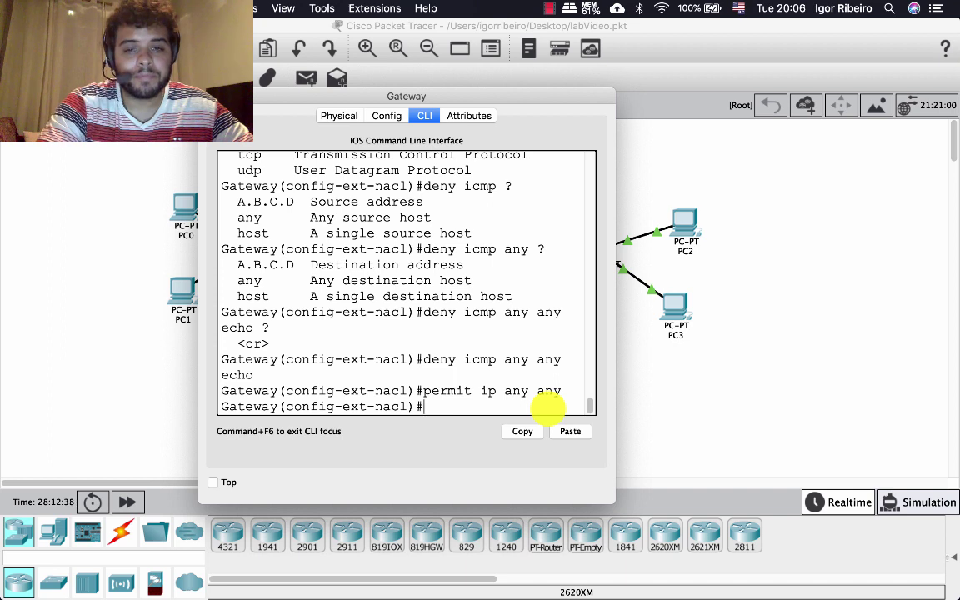
{"action": "type", "text": "exit"}
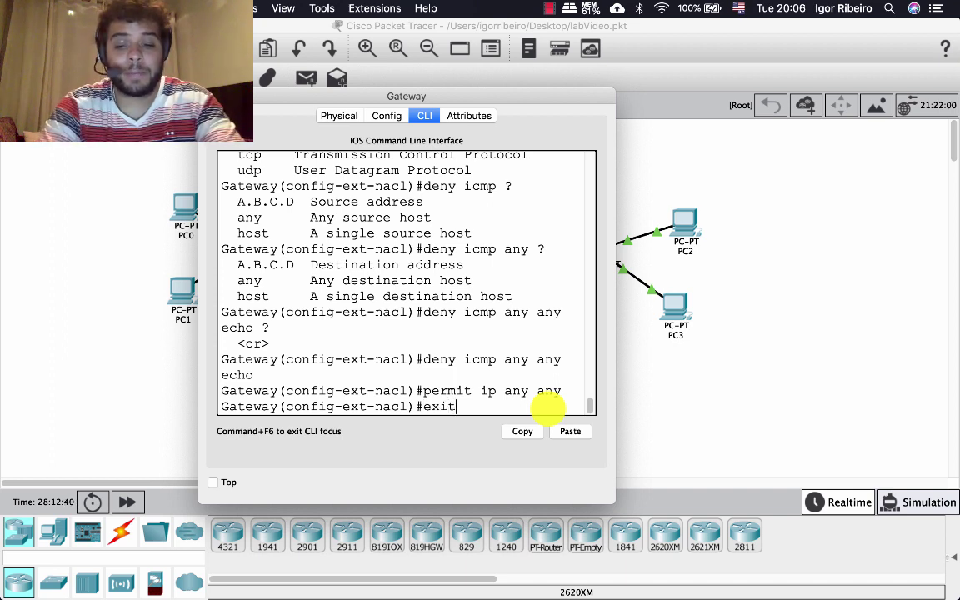
{"action": "key", "text": "Return"}
{"action": "key", "text": "Return"}
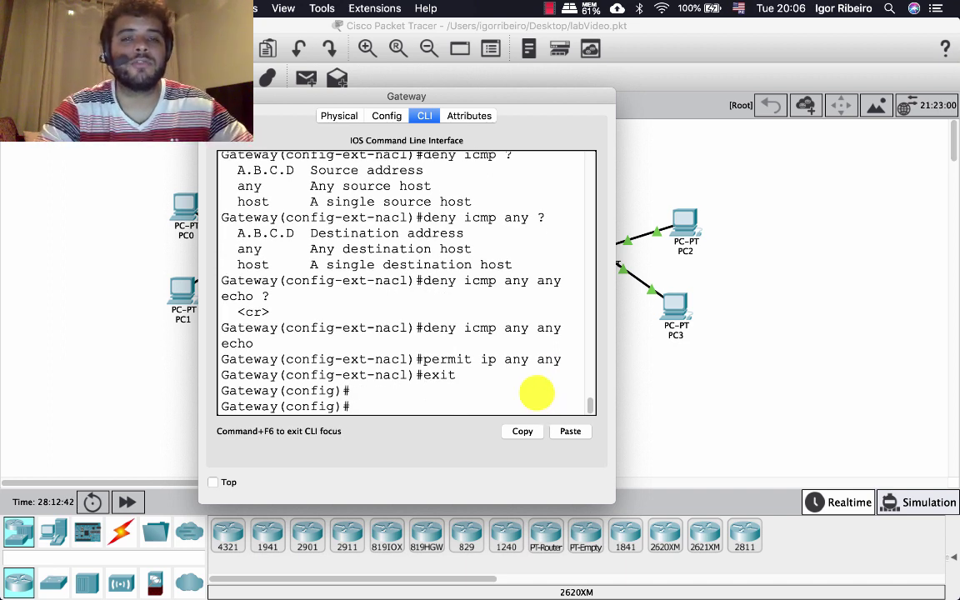
Apply access list 100 inbound to the Gateway's fastEthernet 0/0 interface with ip access-group 100 in, and exit interface configuration mode
{"action": "left_click_drag", "start_coordinate": [291, 97], "coordinate": [588, 117]}
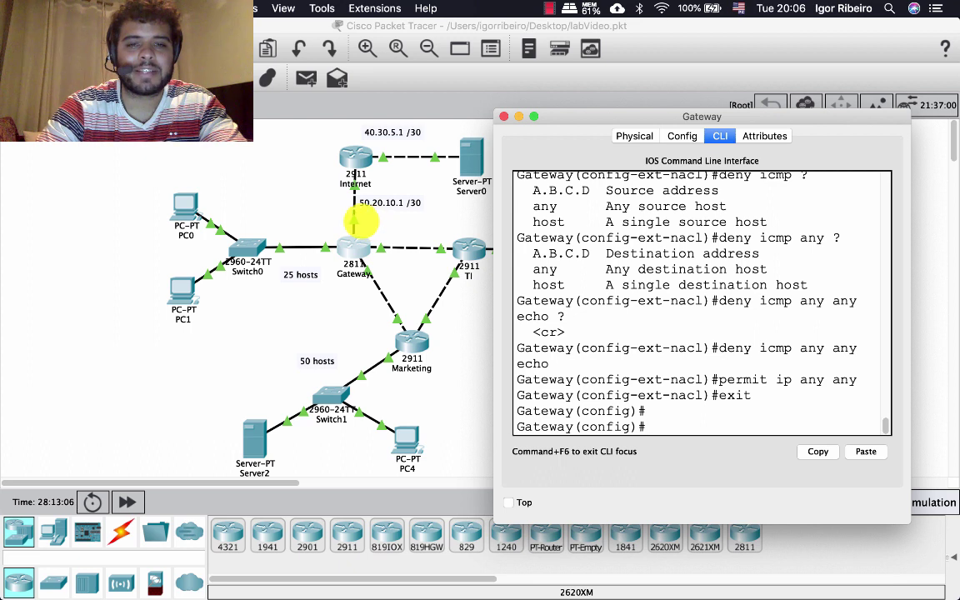
{"action": "type", "text": "in"}
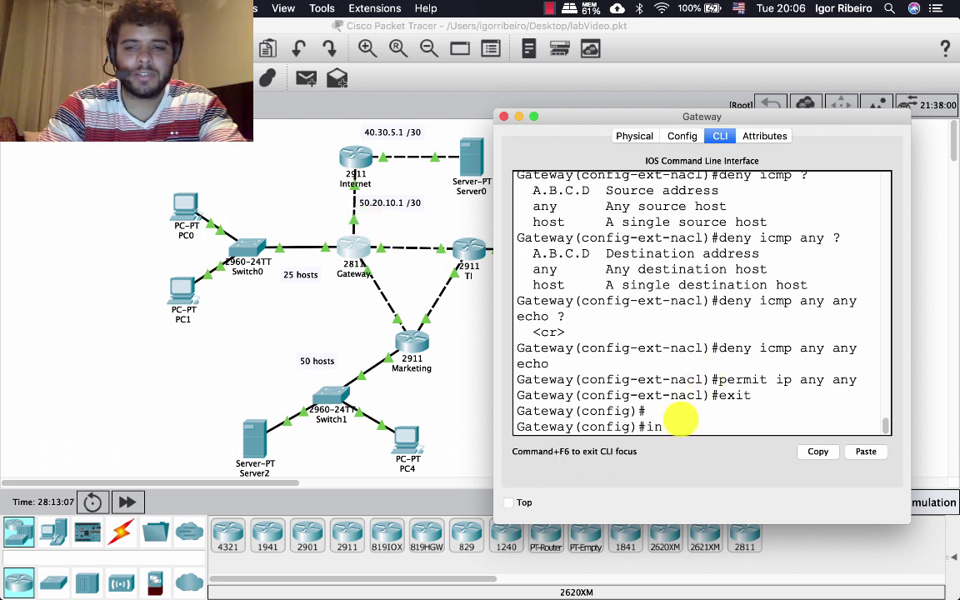
{"action": "type", "text": "t fast"}
{"action": "key", "text": "Tab"}
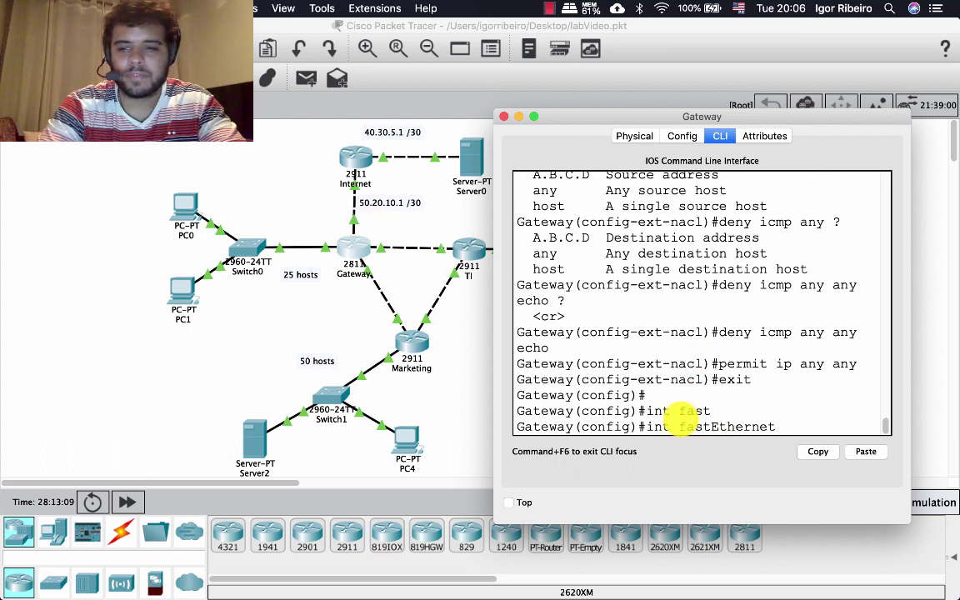
{"action": "type", "text": "0/0"}
{"action": "key", "text": "Return"}
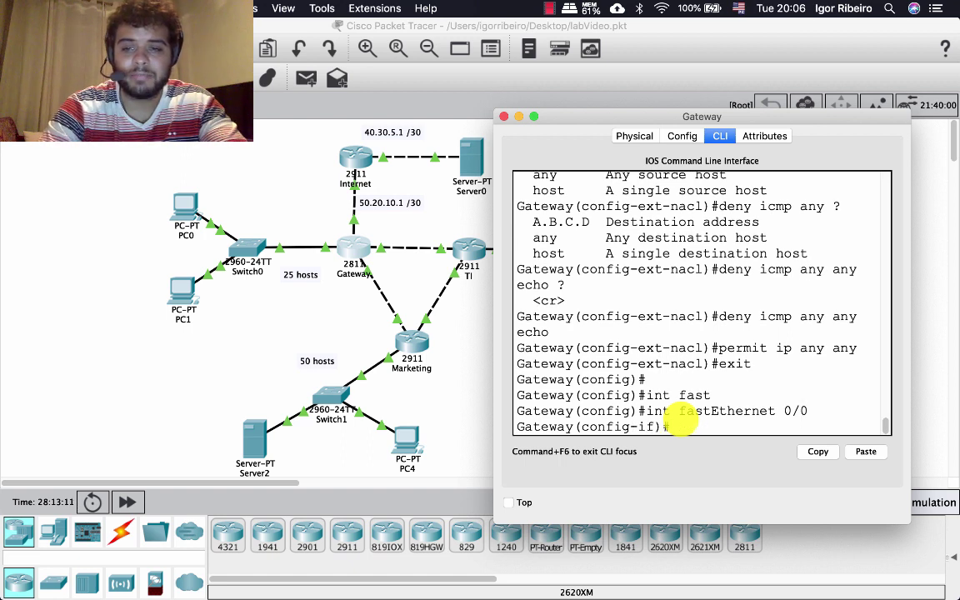
{"action": "type", "text": "ip acc"}
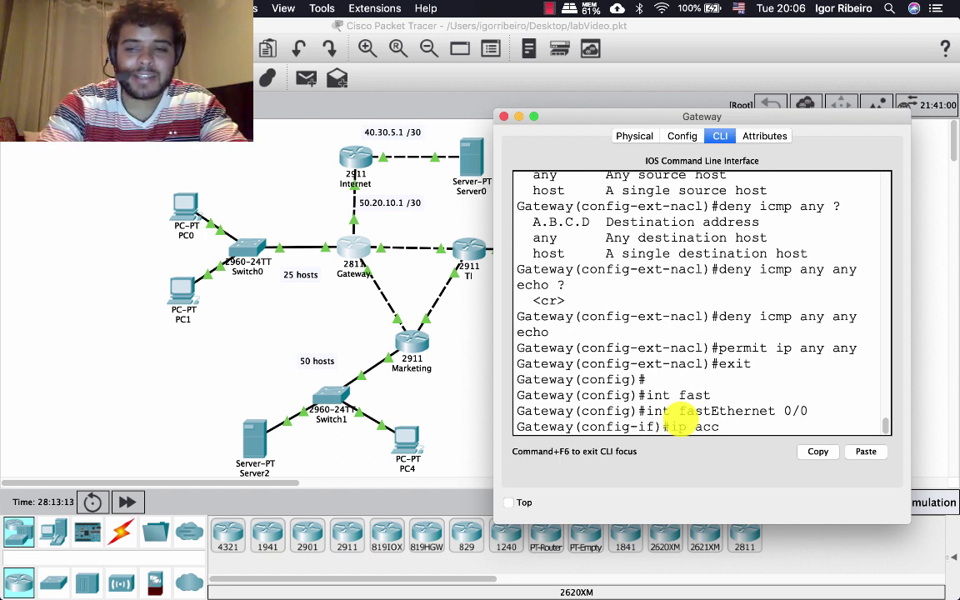
{"action": "key", "text": "Tab"}
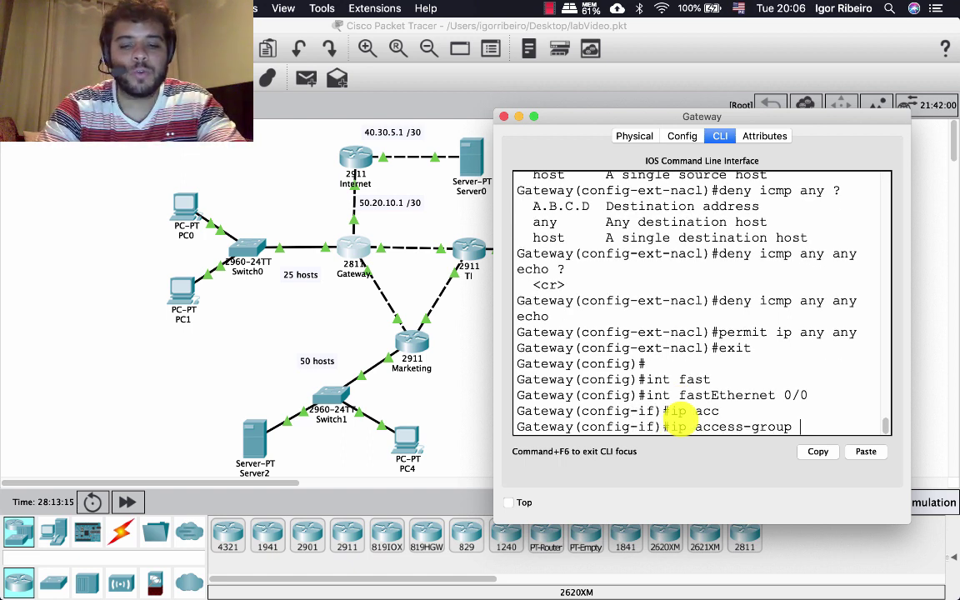
{"action": "type", "text": "100"}
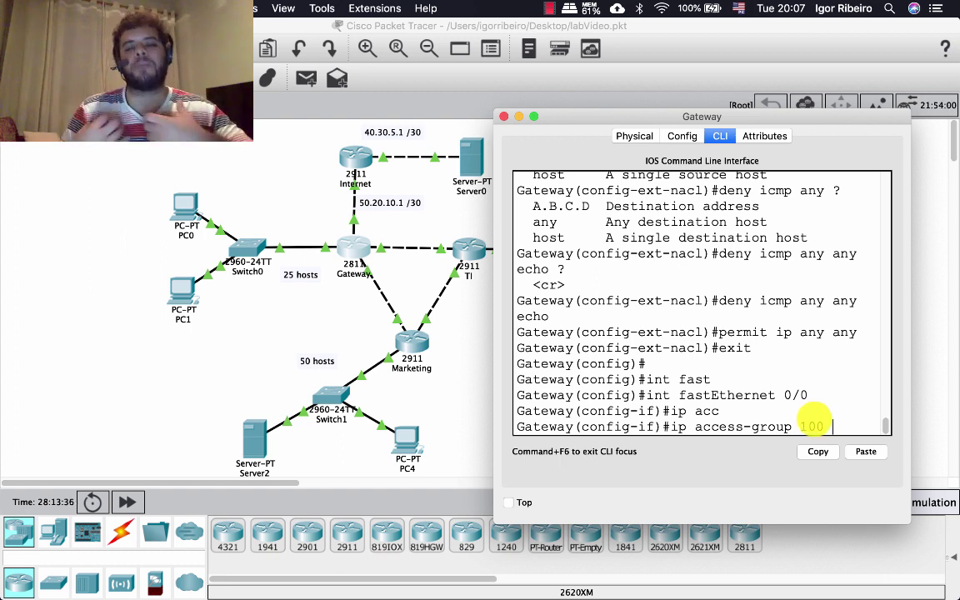
{"action": "type", "text": "in"}
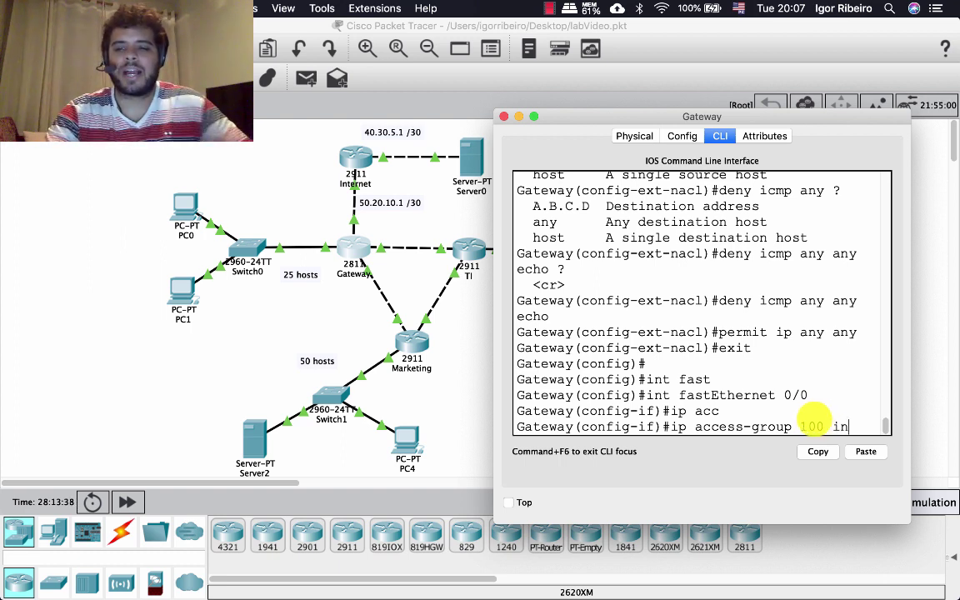
{"action": "key", "text": "Return"}
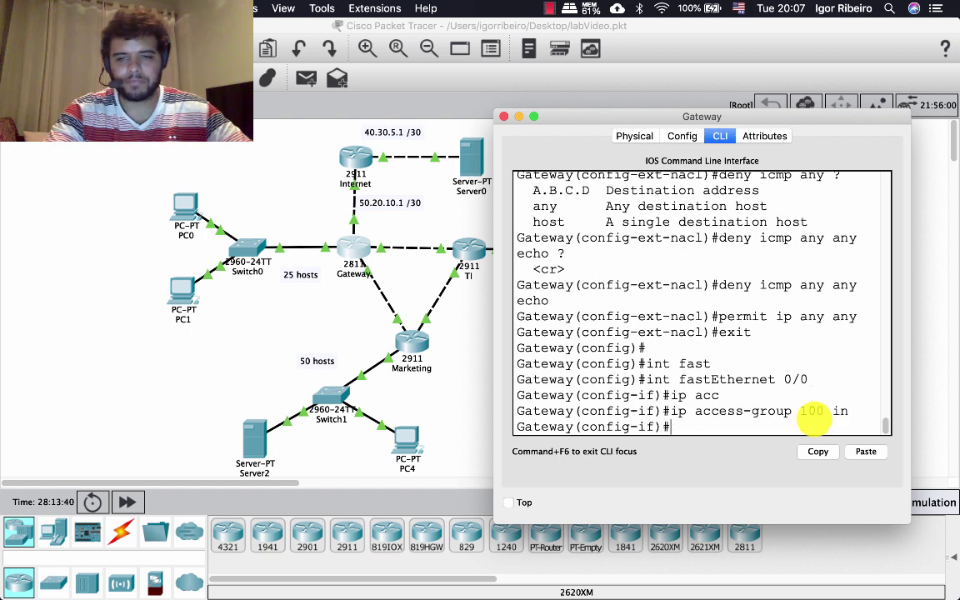
{"action": "type", "text": "exit"}
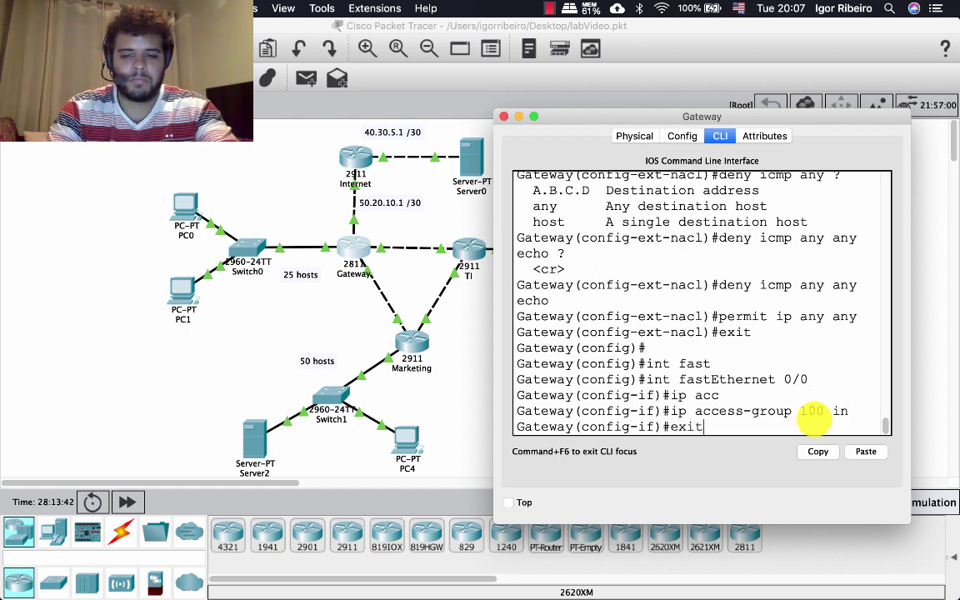
{"action": "key", "text": "Return"}
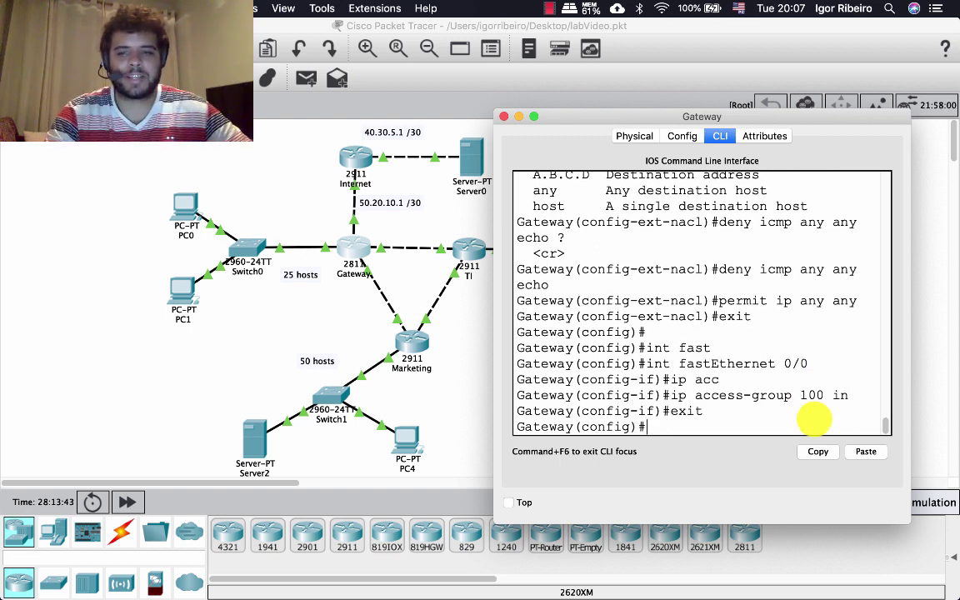
Re-enter the fastEthernet 0/0 interface and remove the inbound access list with no ip access-group 100 in
{"action": "type", "text": "int fast"}
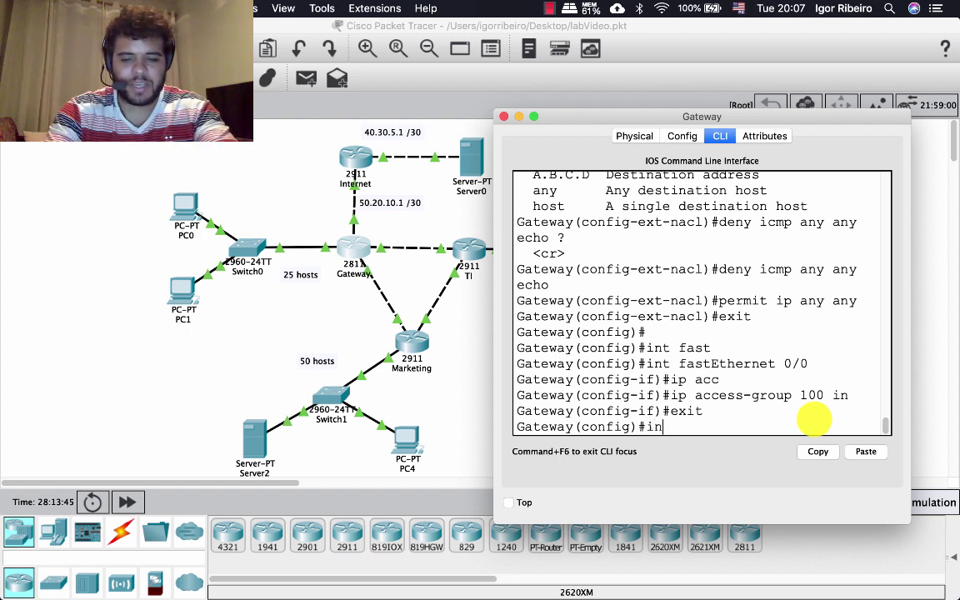
{"action": "key", "text": "Tab"}
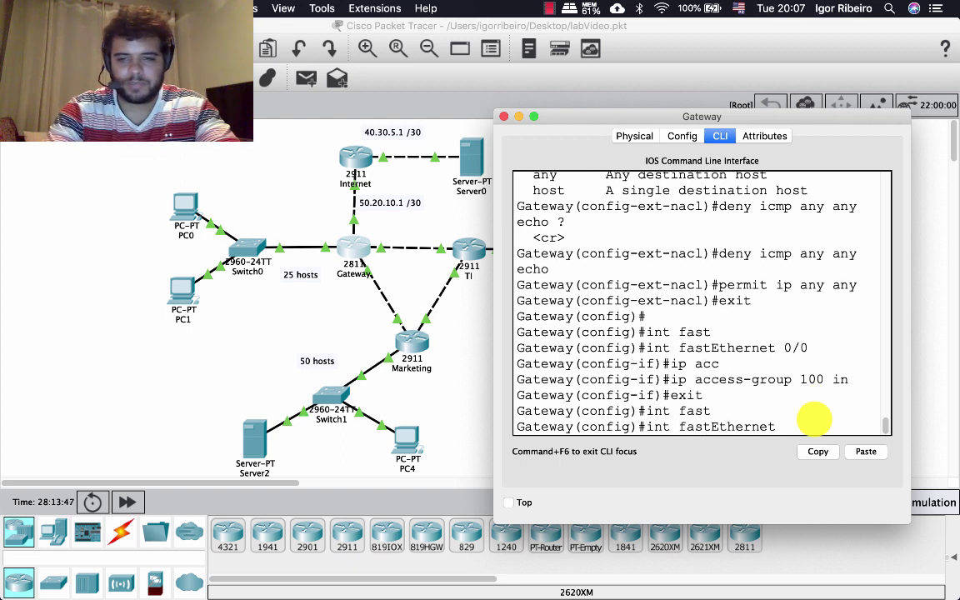
{"action": "type", "text": "0/0"}
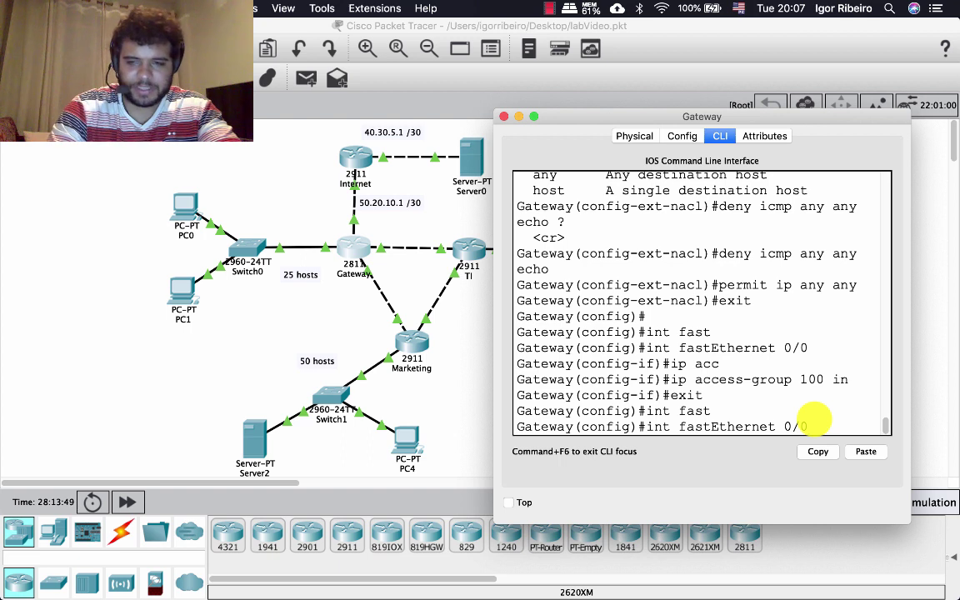
{"action": "key", "text": "Return"}
{"action": "type", "text": "exit"}
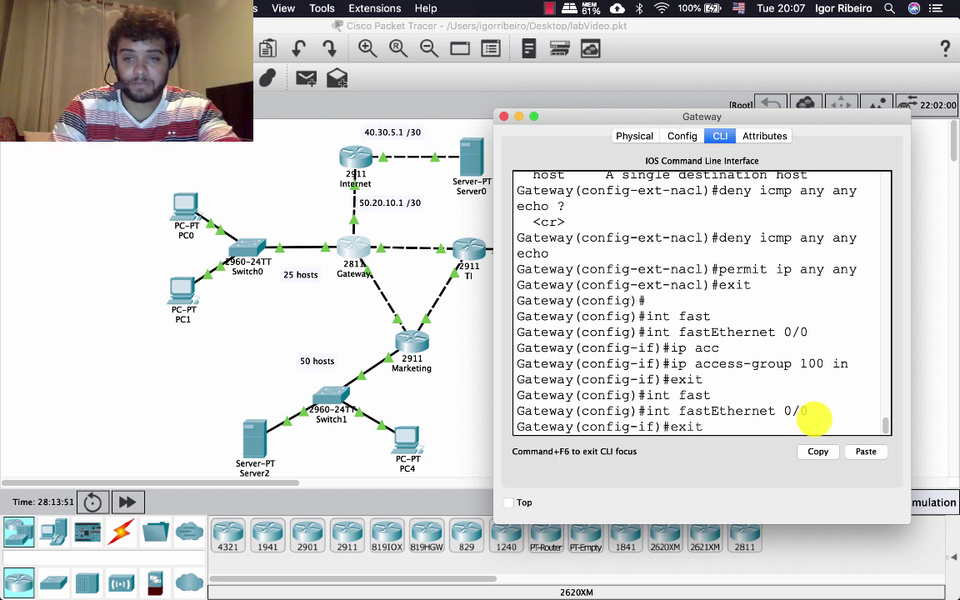
{"action": "key", "text": "Up"}
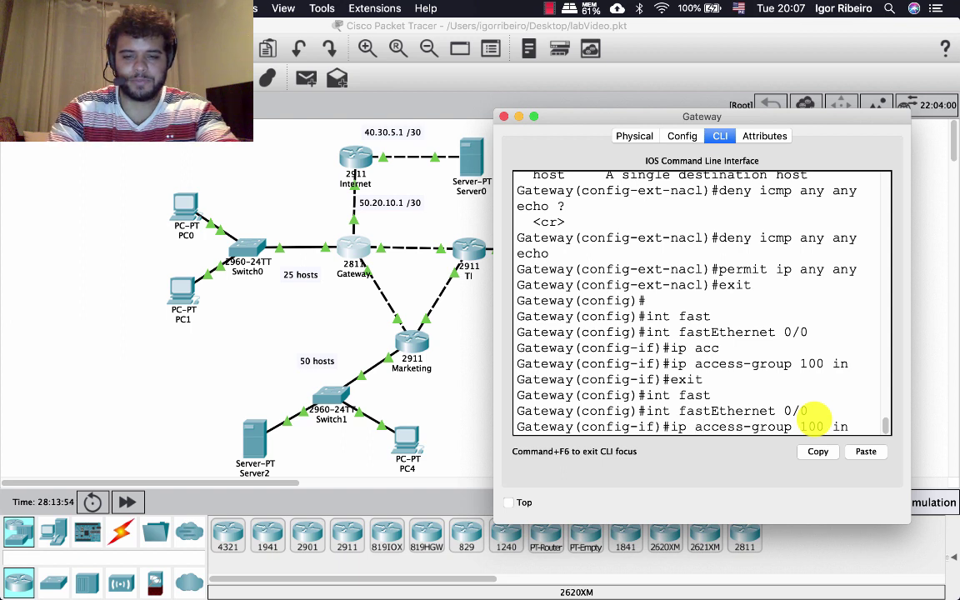
{"action": "key", "text": "ctrl+a"}
{"action": "type", "text": "no"}
{"action": "key", "text": "Return"}
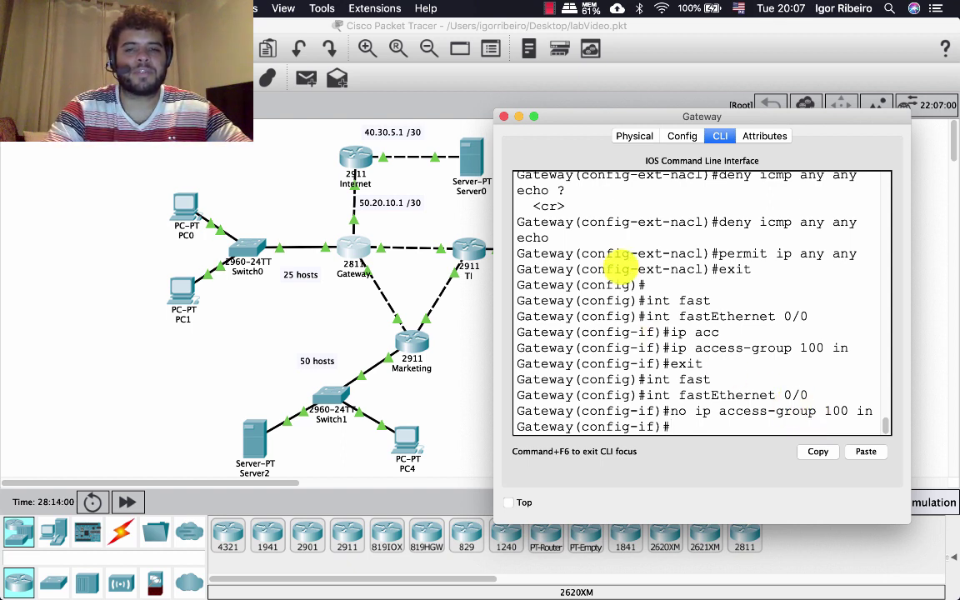
Ping 50.20.10.2 from Server0's command prompt to test connectivity without the access list, and close the server window
{"action": "left_click", "coordinate": [414, 188]}
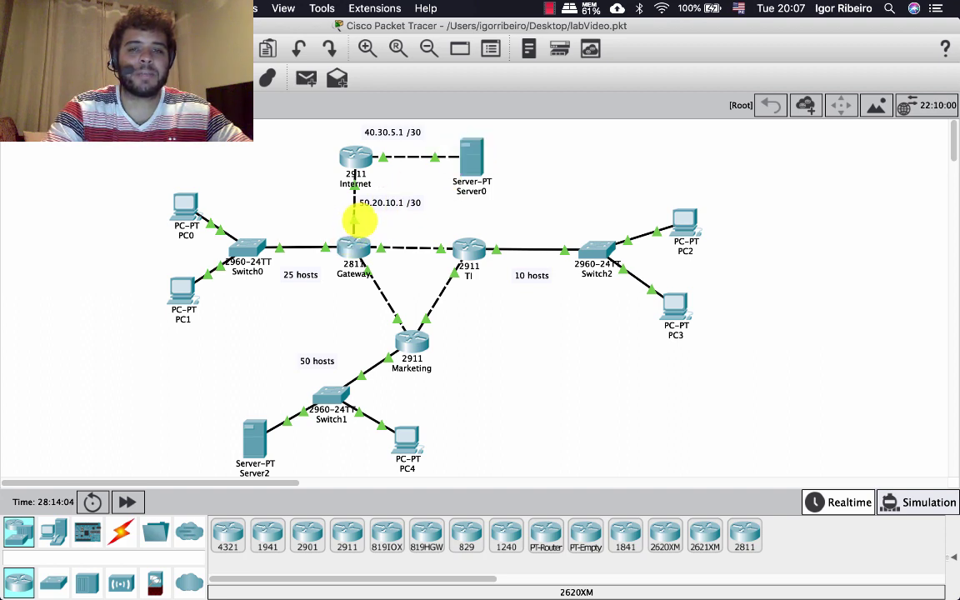
{"action": "left_click", "coordinate": [462, 156]}
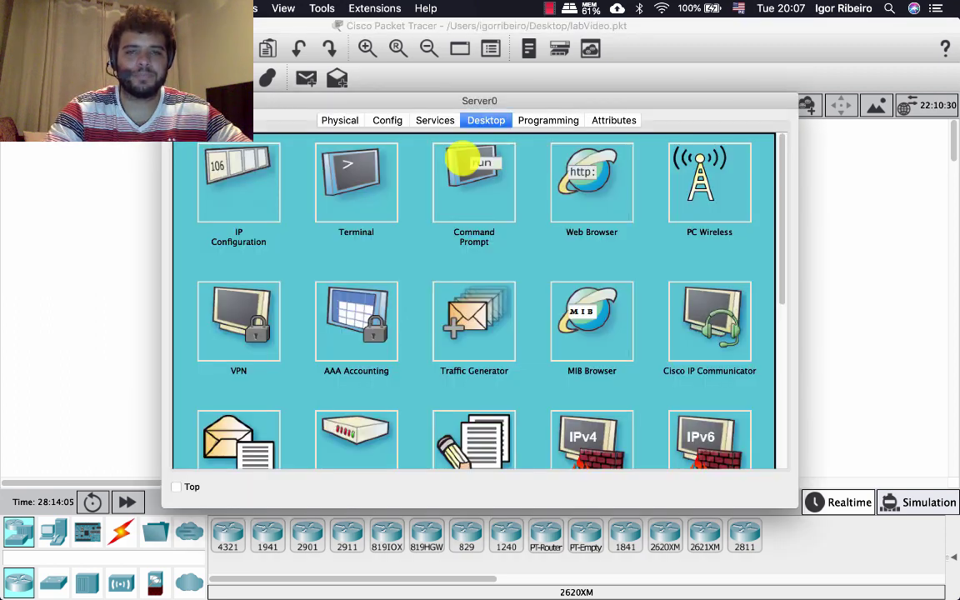
{"action": "left_click", "coordinate": [468, 193]}
{"action": "scroll", "coordinate": [334, 391], "scroll_direction": "down", "scroll_amount": 5}
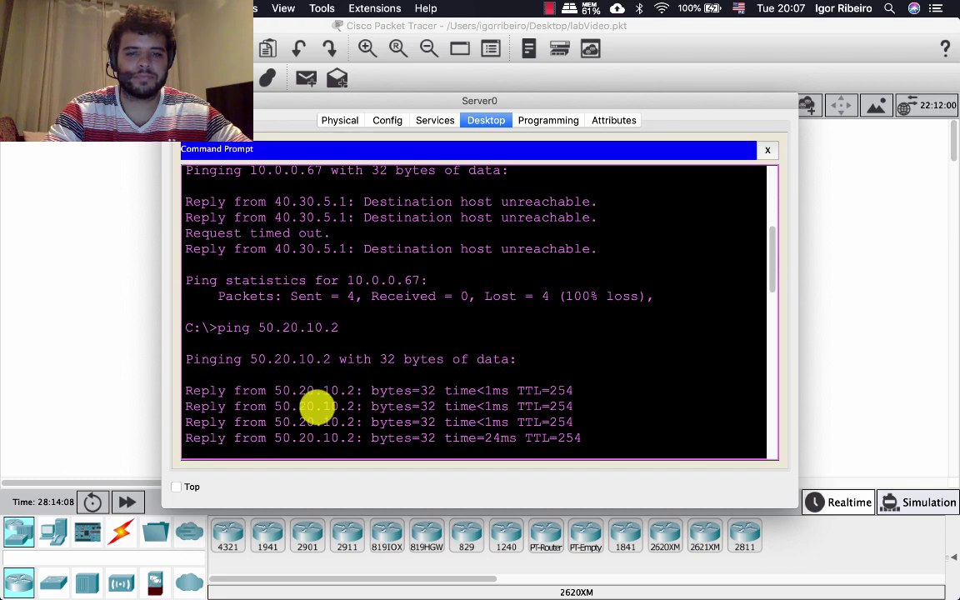
{"action": "scroll", "coordinate": [317, 407], "scroll_direction": "down", "scroll_amount": 10}
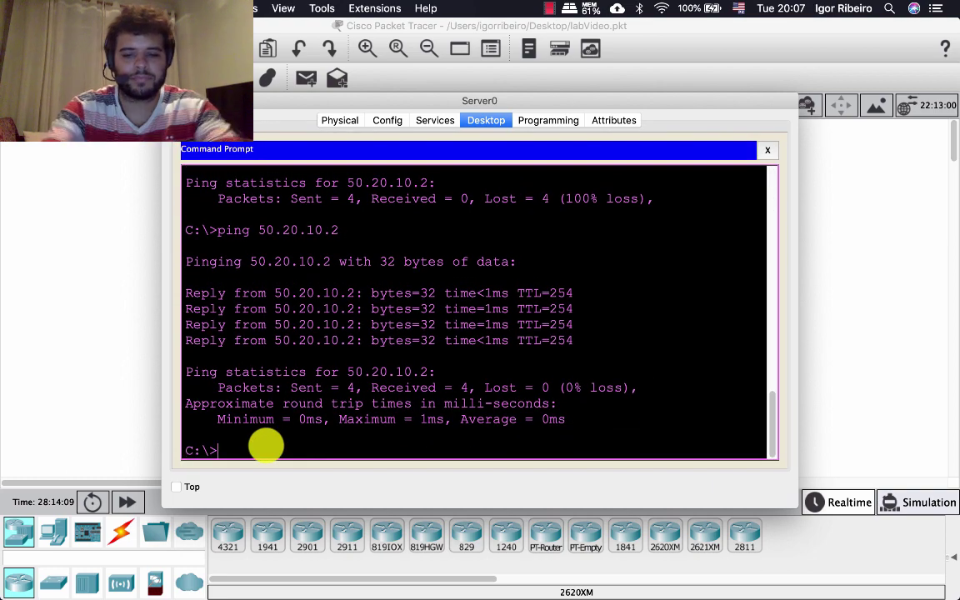
{"action": "type", "text": "ping"}
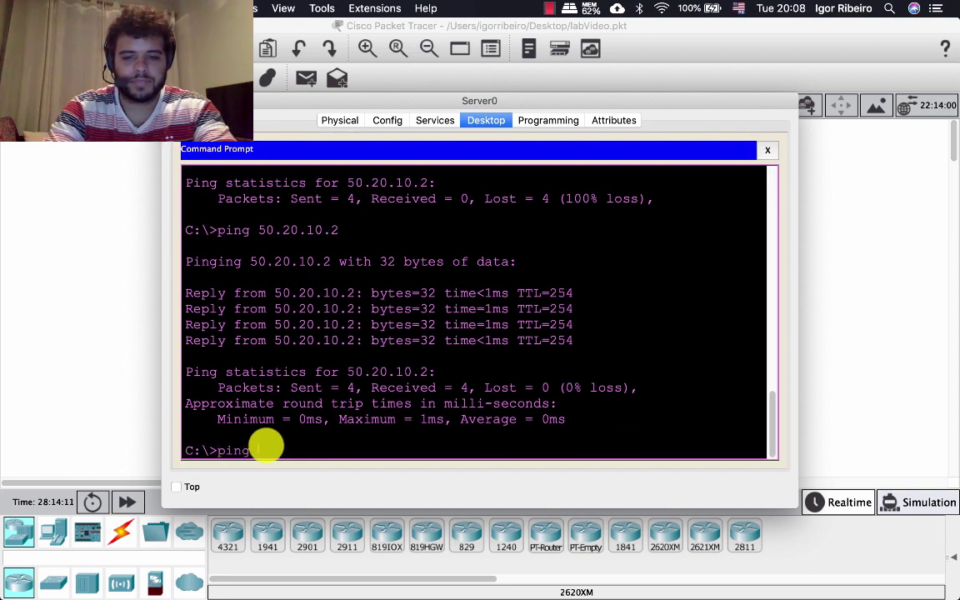
{"action": "type", "text": " 50.20.10.2"}
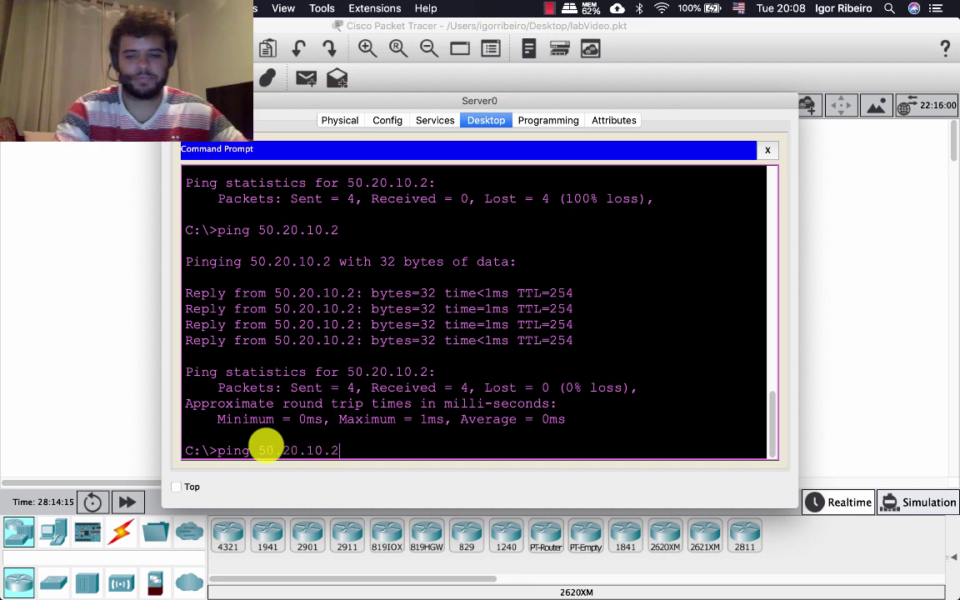
{"action": "key", "text": "Return"}
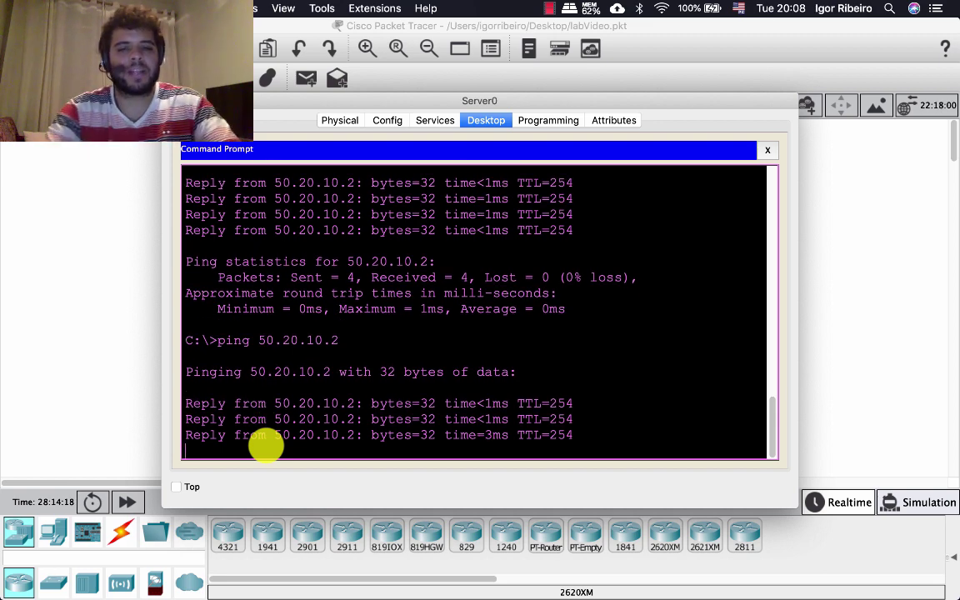
{"action": "left_click", "coordinate": [176, 101]}
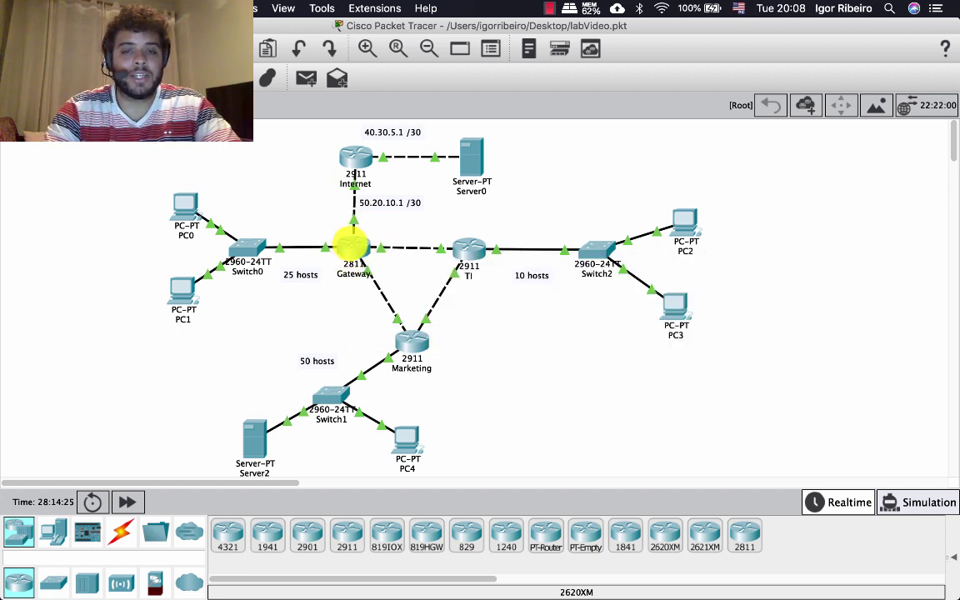
Reapply access list 100 inbound on the Gateway's fastEthernet 0/0 interface with ip access-group 100 in, and return to the network topology
{"action": "left_click", "coordinate": [353, 246]}
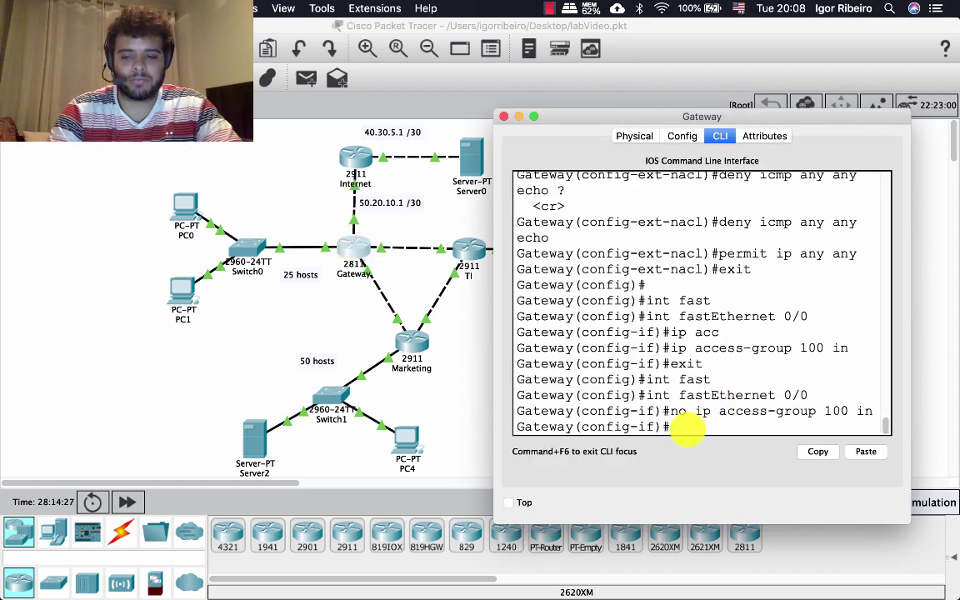
{"action": "key", "text": "Up"}
{"action": "key", "text": "Up"}
{"action": "key", "text": "Up"}
{"action": "key", "text": "Up"}
{"action": "key", "text": "Up"}
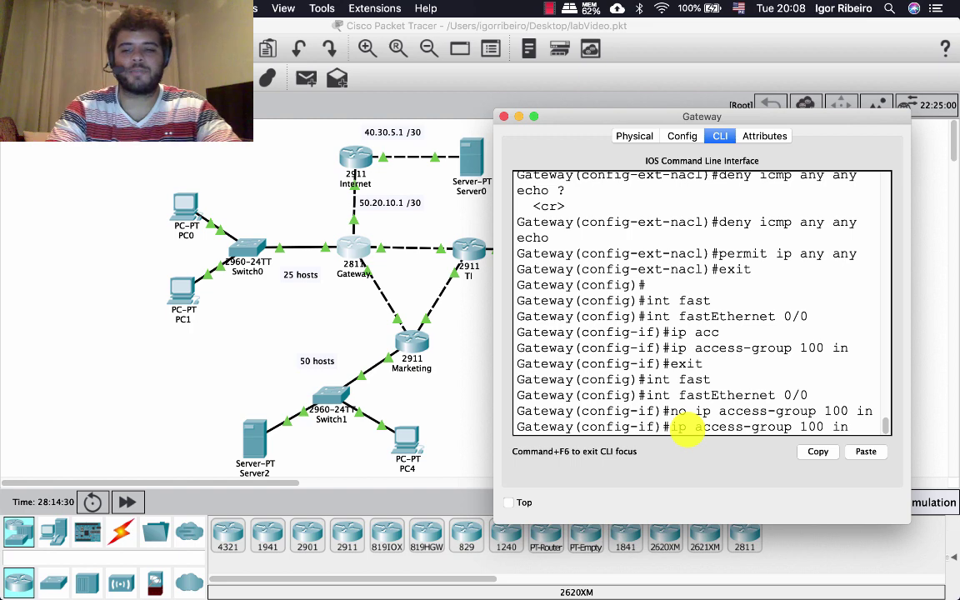
{"action": "key", "text": "Return"}
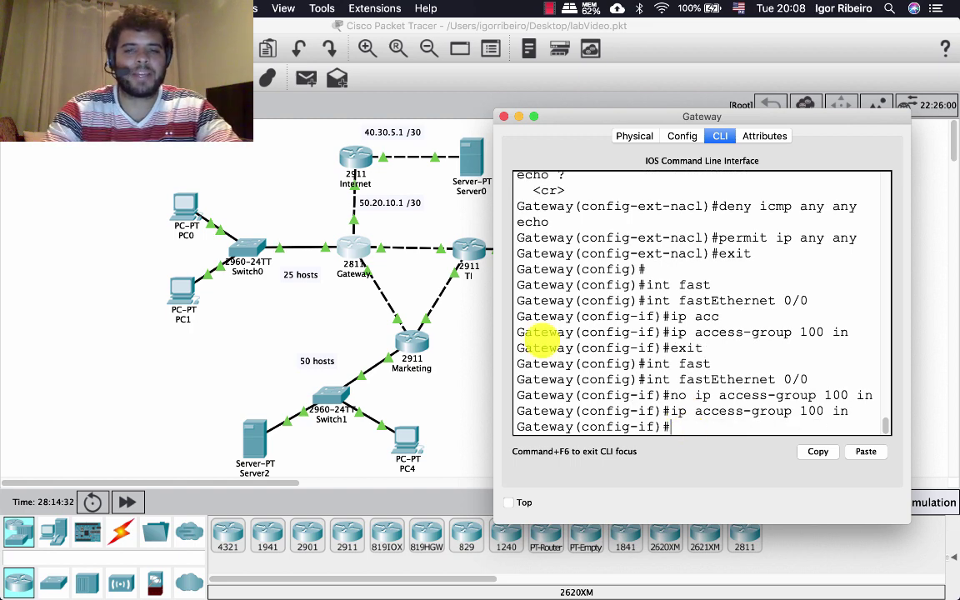
{"action": "left_click", "coordinate": [262, 162]}
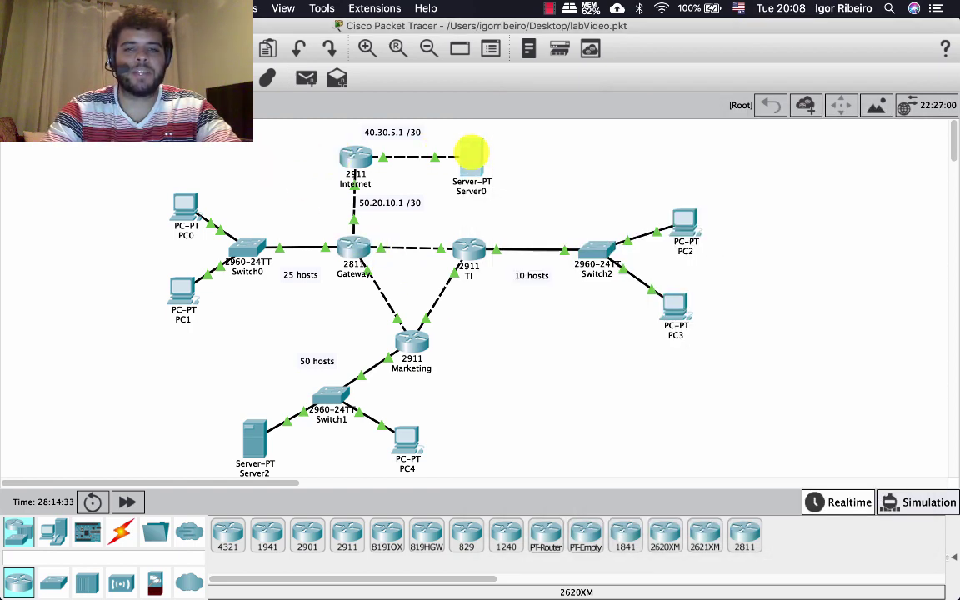
Ping 50.20.10.2 from Server0's command prompt to test the reapplied access list, and close the server window
{"action": "left_click", "coordinate": [471, 152]}
{"action": "left_click", "coordinate": [453, 187]}
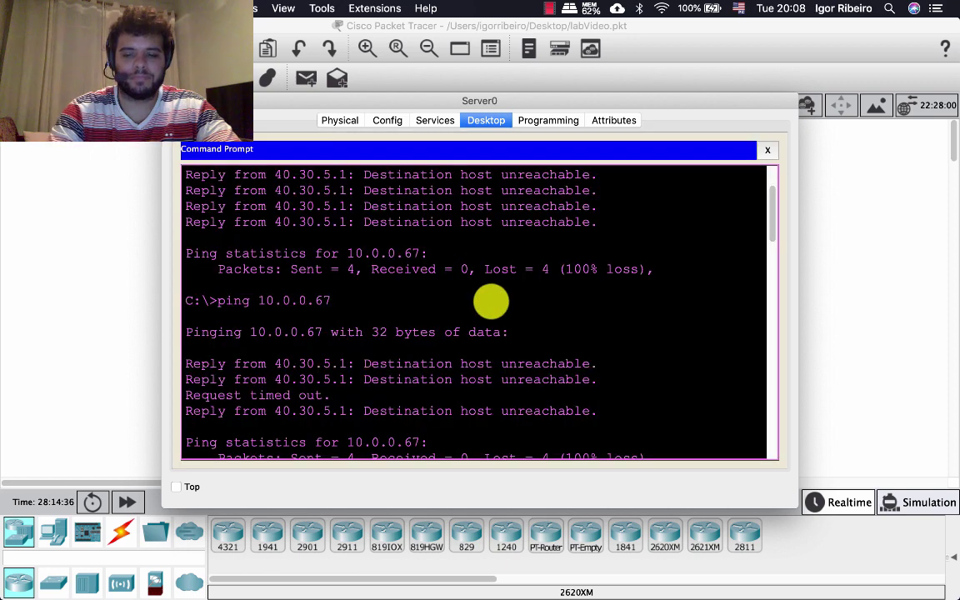
{"action": "key", "text": "Up"}
{"action": "key", "text": "Return"}
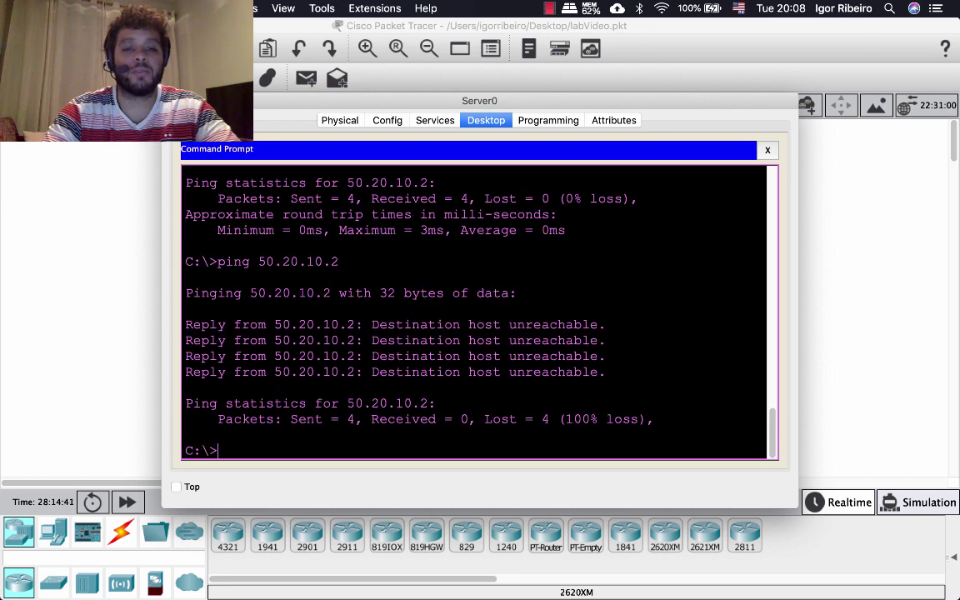
{"action": "left_click", "coordinate": [171, 101]}
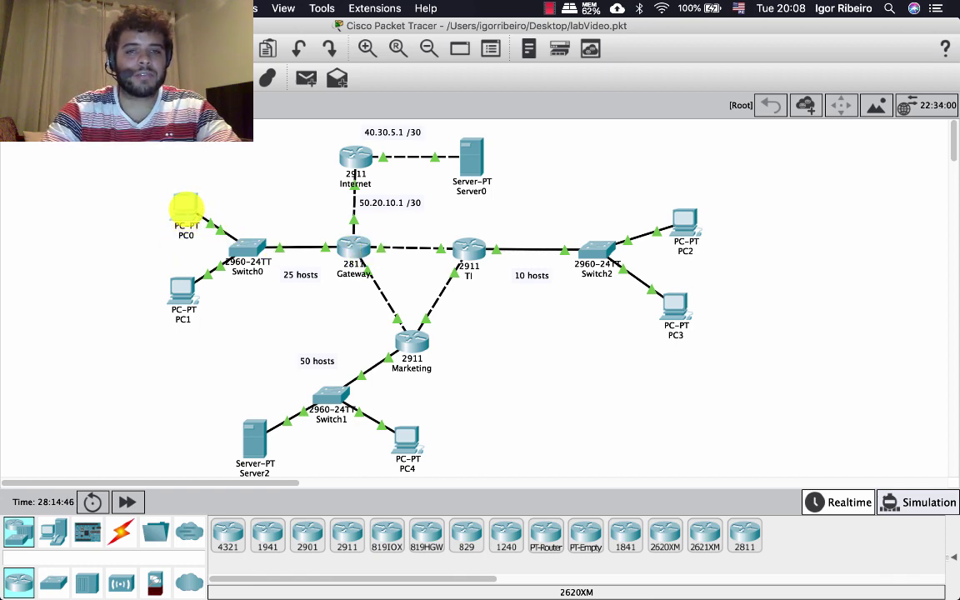
Ping 40.30.5.2 from PC0's command prompt to test outbound connectivity, and close the PC window
{"action": "left_click", "coordinate": [185, 208]}
{"action": "left_click", "coordinate": [569, 201]}
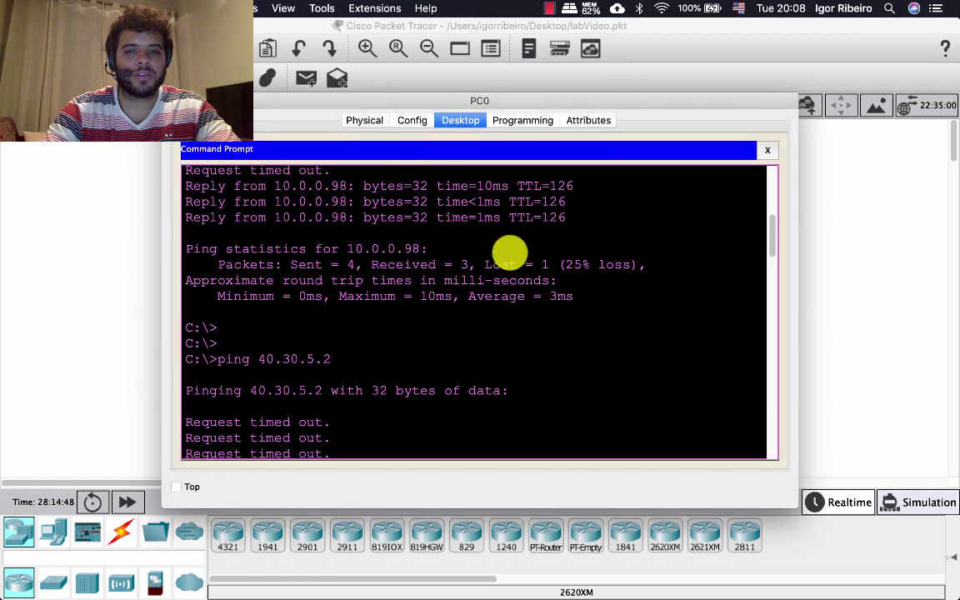
{"action": "scroll", "coordinate": [507, 253], "scroll_direction": "down", "scroll_amount": 10}
{"action": "key", "text": "Up"}
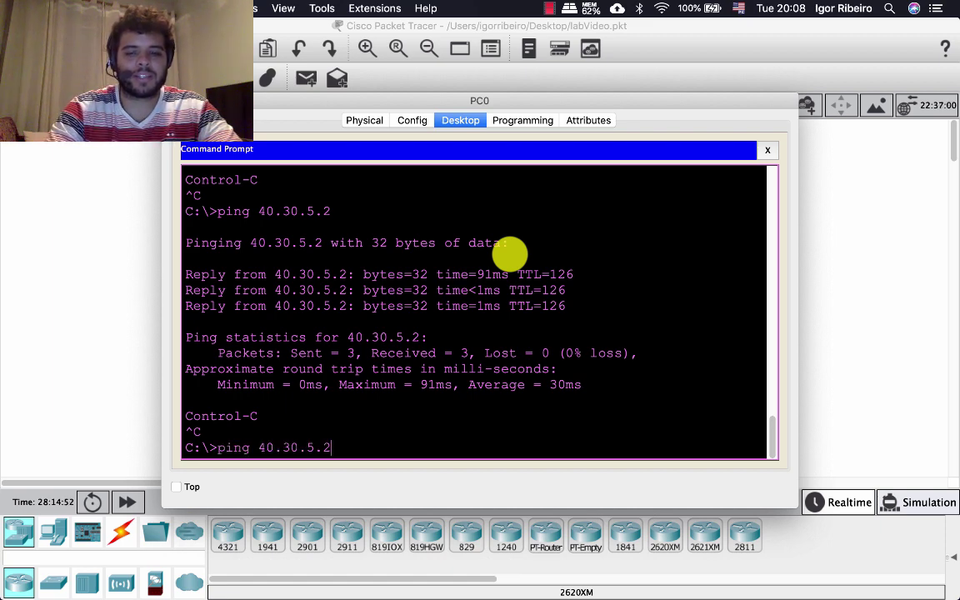
{"action": "key", "text": "Return"}
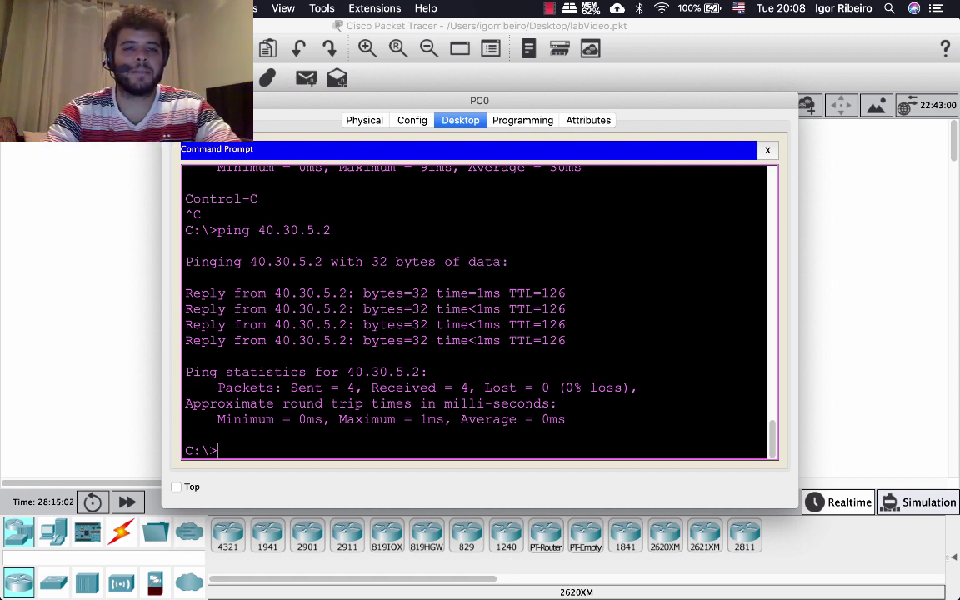
{"action": "key", "text": "super+w"}
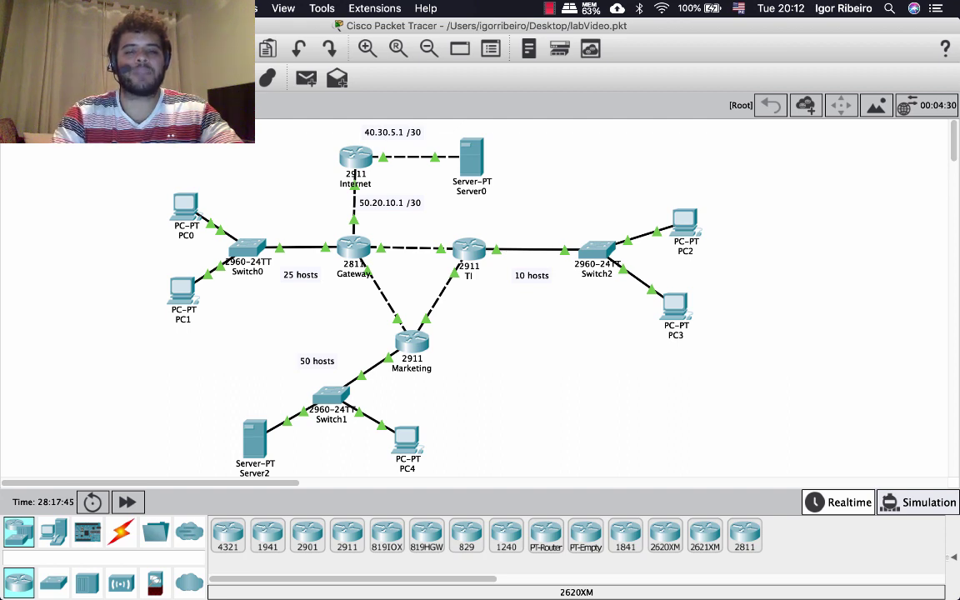
Open the Gateway router's command line and exit interface configuration mode to global configuration
{"action": "mouse_move", "coordinate": [184, 207]}
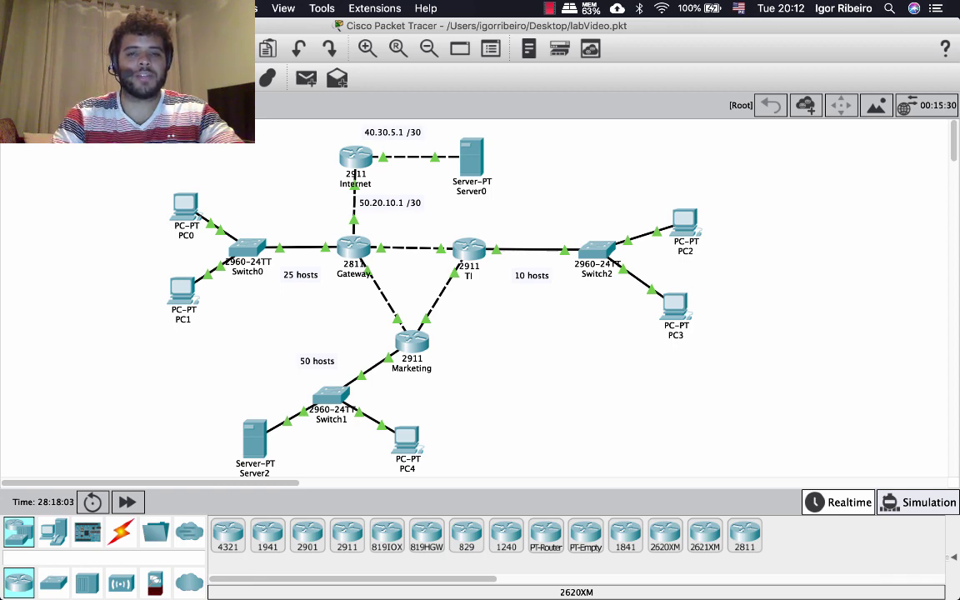
{"action": "left_click", "coordinate": [353, 247]}
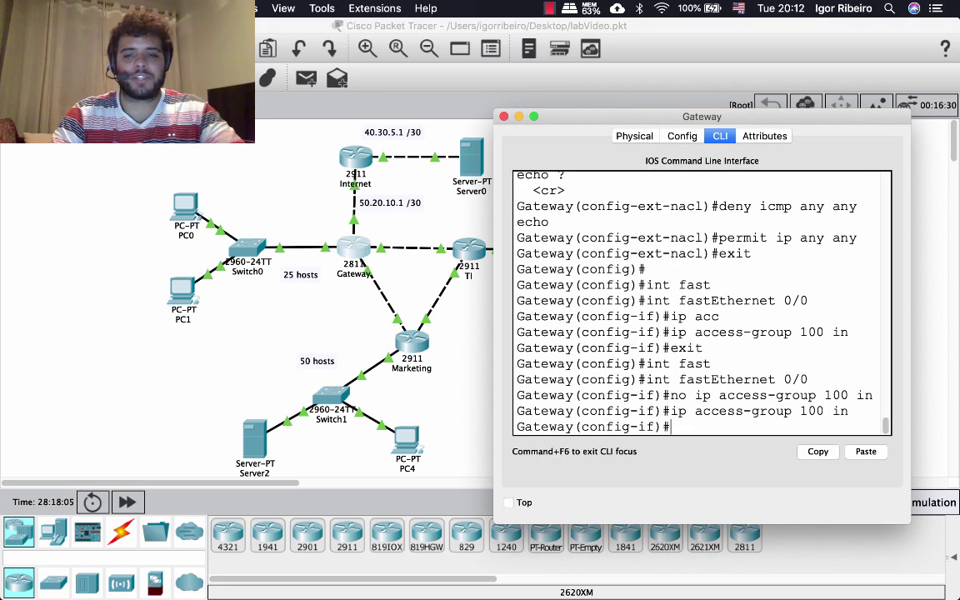
{"action": "type", "text": "exit"}
{"action": "key", "text": "Return"}
{"action": "key", "text": "Return"}
{"action": "key", "text": "Return"}
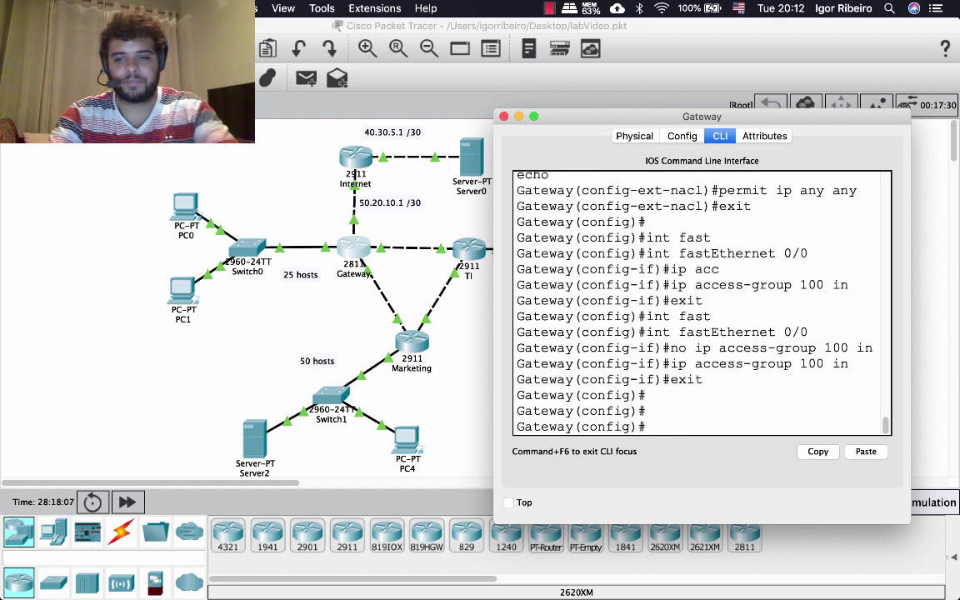
Create extended access list 101 on the Gateway with ip access-list extended 101
{"action": "type", "text": "ip acc"}
{"action": "key", "text": "Tab"}
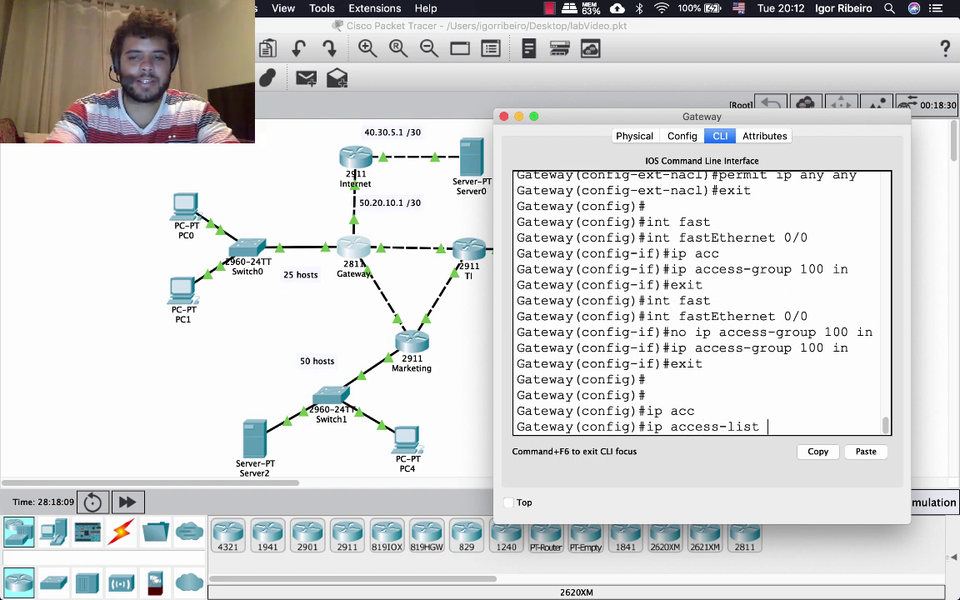
{"action": "type", "text": "exte"}
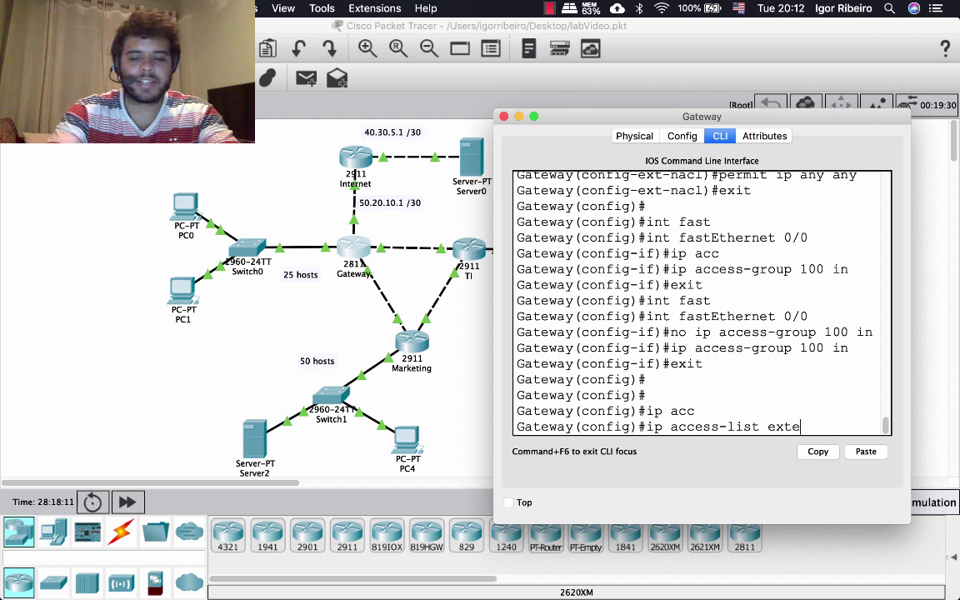
{"action": "key", "text": "Tab"}
{"action": "type", "text": "101"}
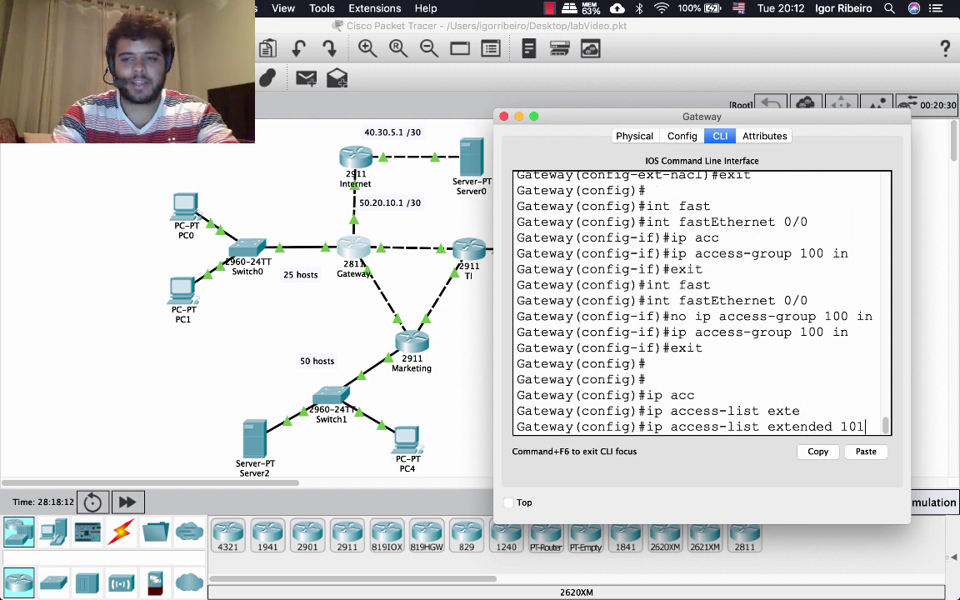
{"action": "key", "text": "Return"}
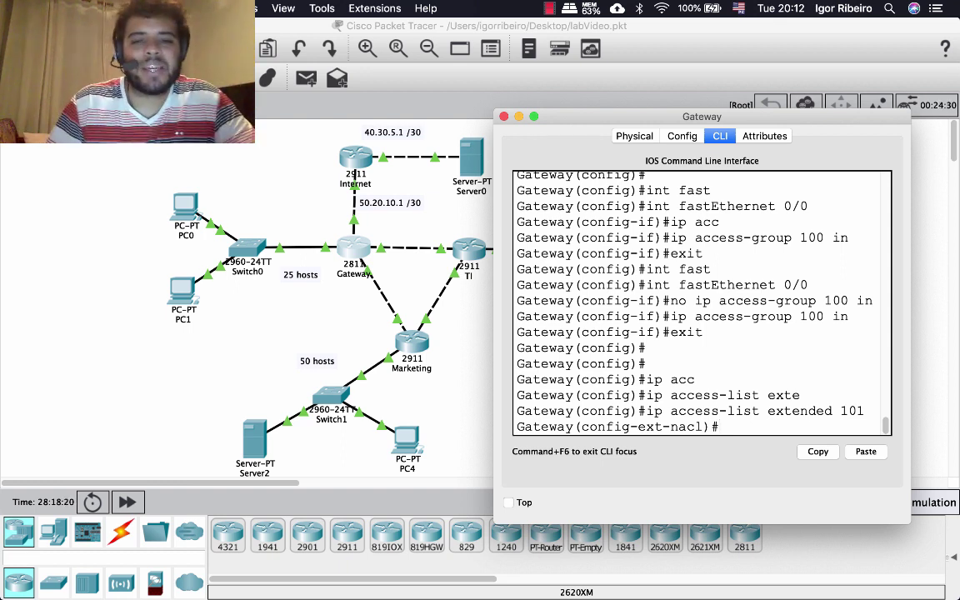
Add the rule permit icmp any any to extended access list 101
{"action": "type", "text": "p"}
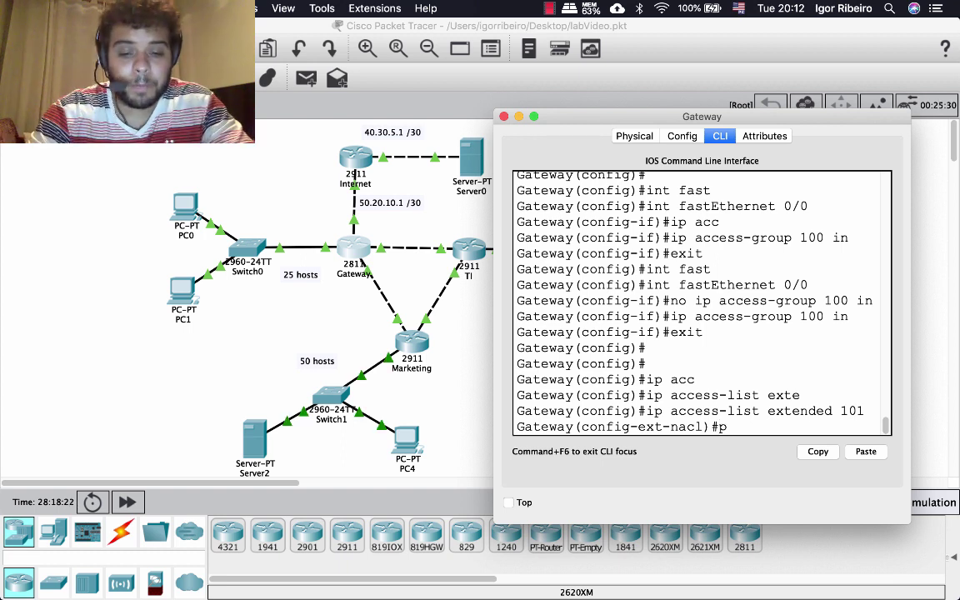
{"action": "type", "text": "ermit ping"}
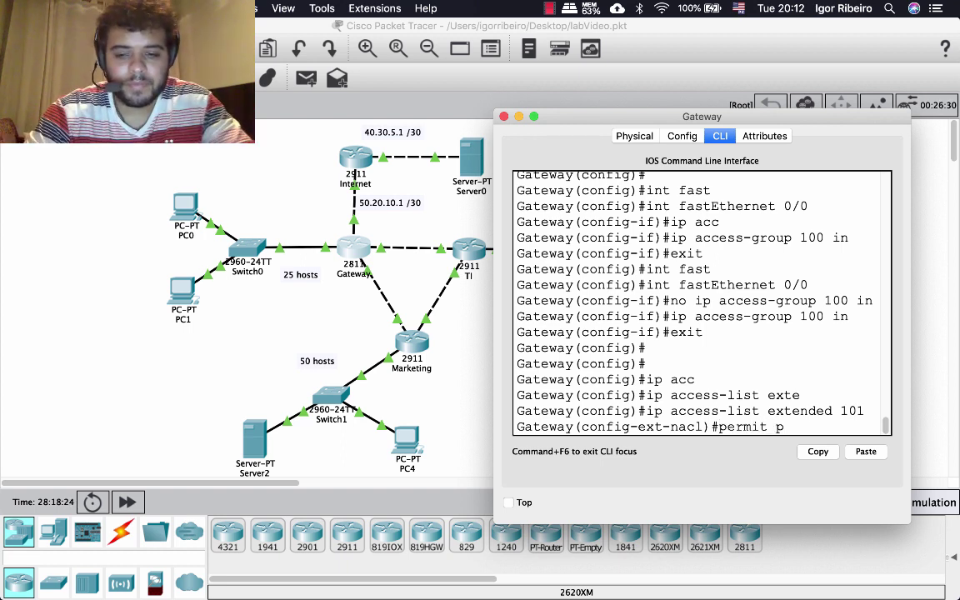
{"action": "key", "text": "BackSpace"}
{"action": "key", "text": "BackSpace"}
{"action": "key", "text": "BackSpace"}
{"action": "key", "text": "BackSpace"}
{"action": "key", "text": "BackSpace"}
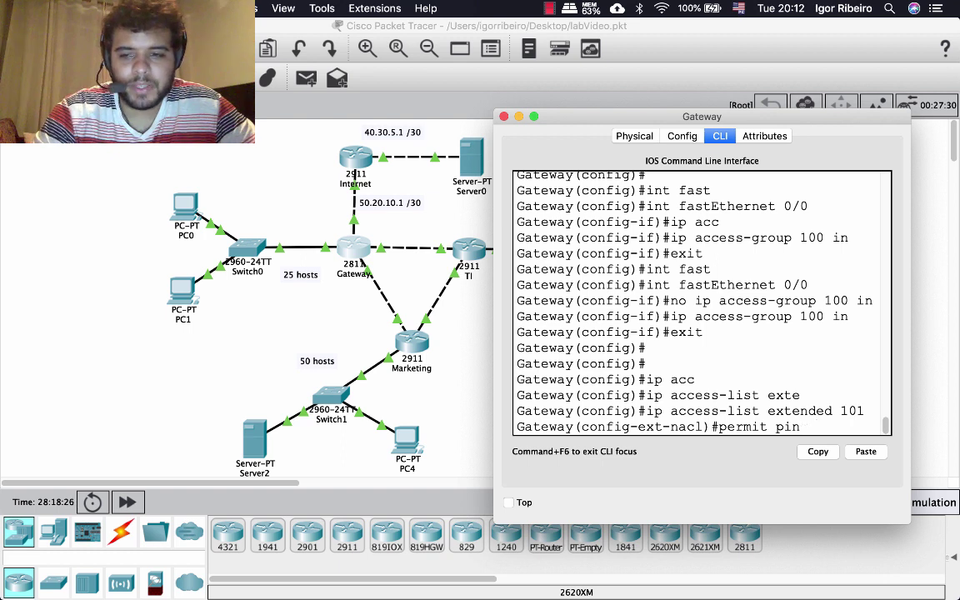
{"action": "type", "text": "icmp"}
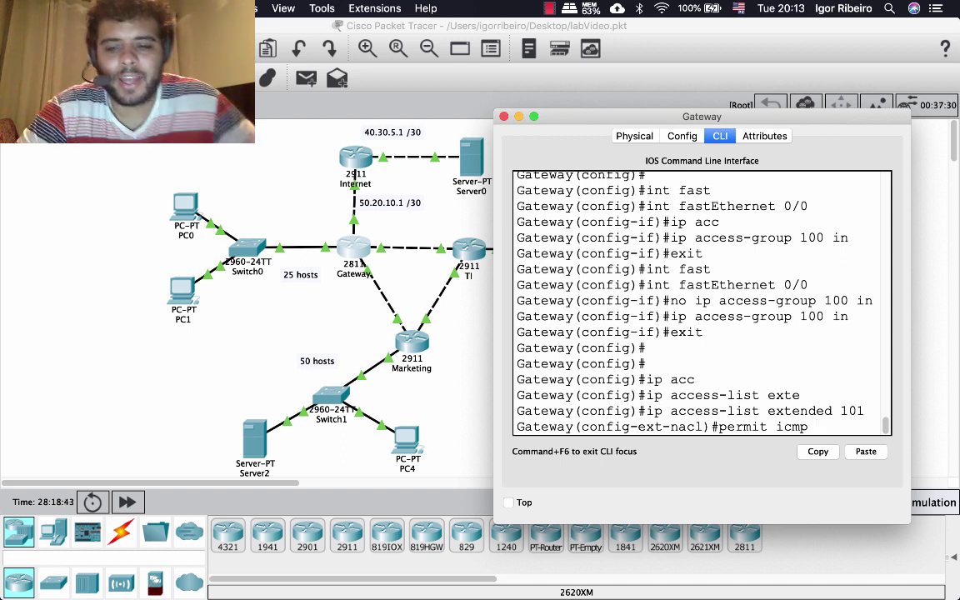
{"action": "type", "text": "any"}
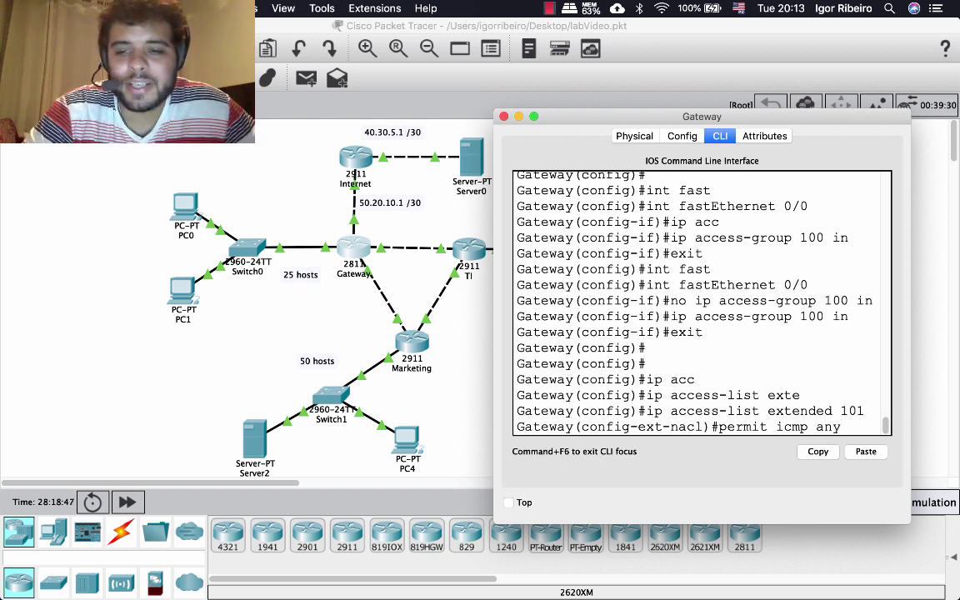
{"action": "type", "text": " an"}
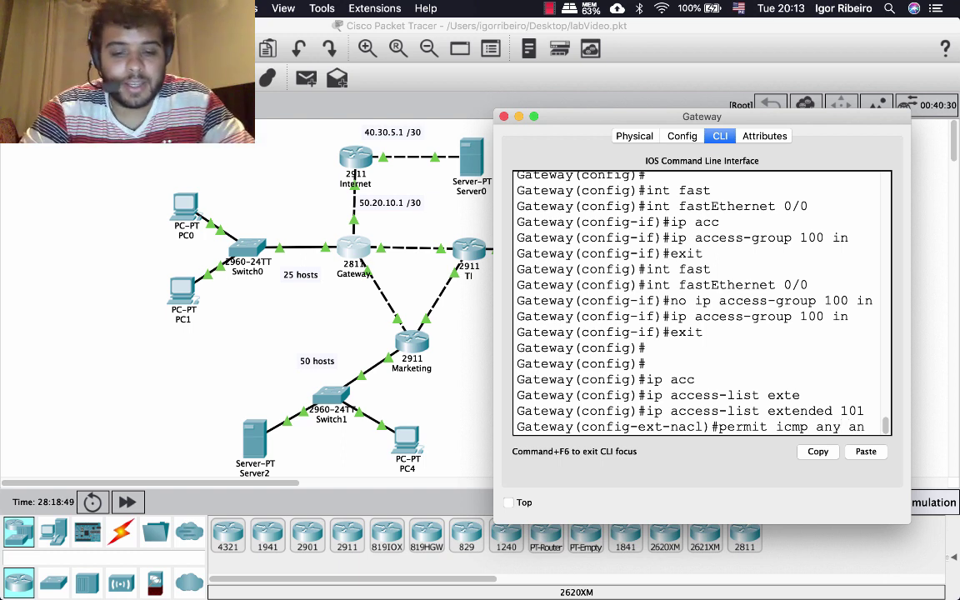
{"action": "type", "text": "y"}
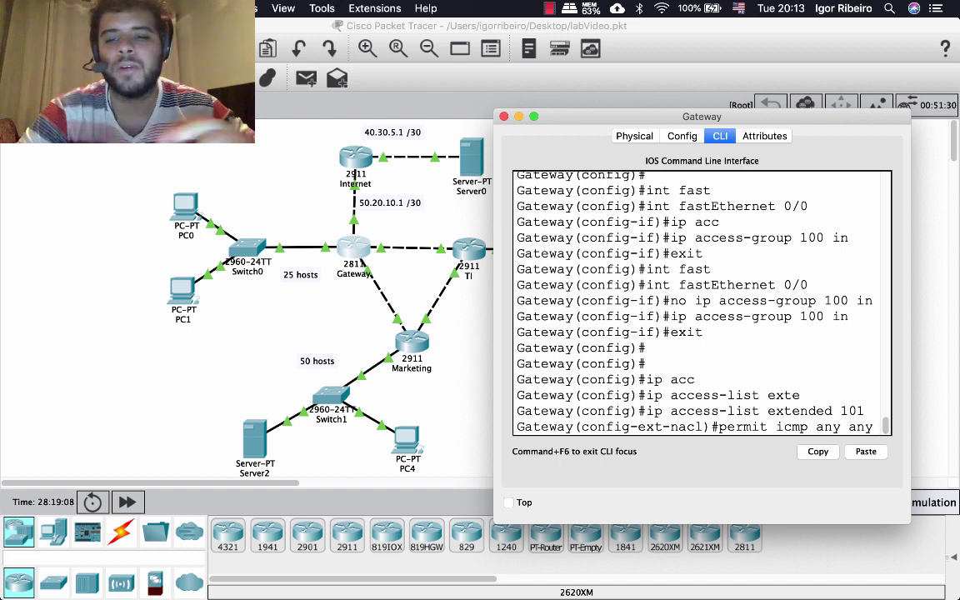
{"action": "key", "text": "Return"}
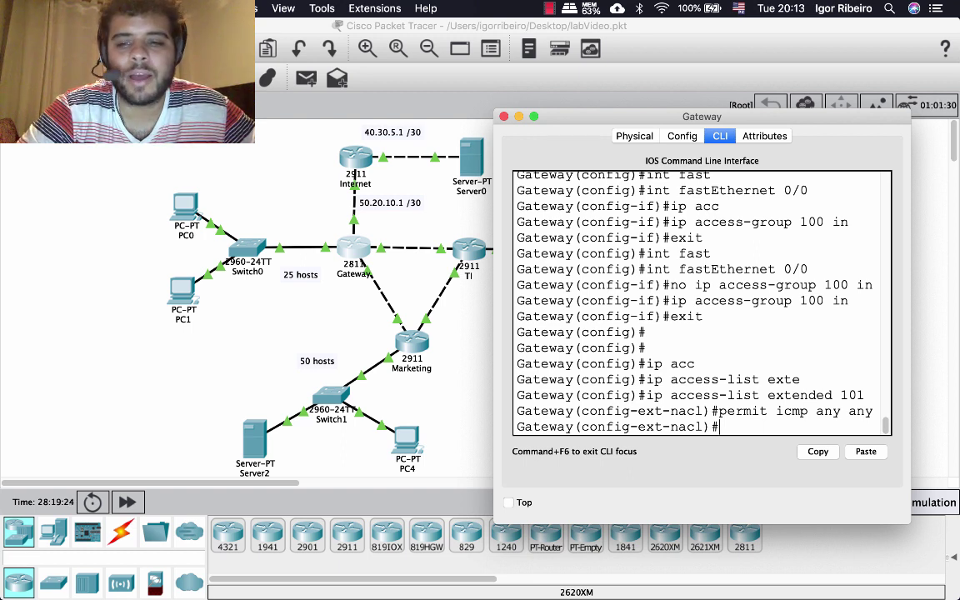
Begin a rule in access list 101 permitting TCP from any source to Server2, using permit tcp any host 10.0.0.3
{"action": "type", "text": "permit"}
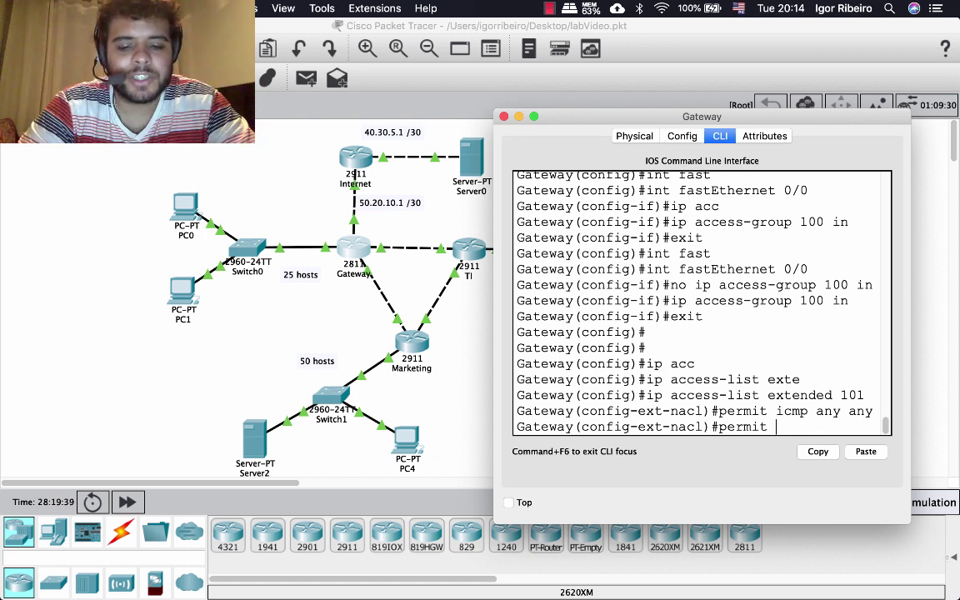
{"action": "type", "text": "t"}
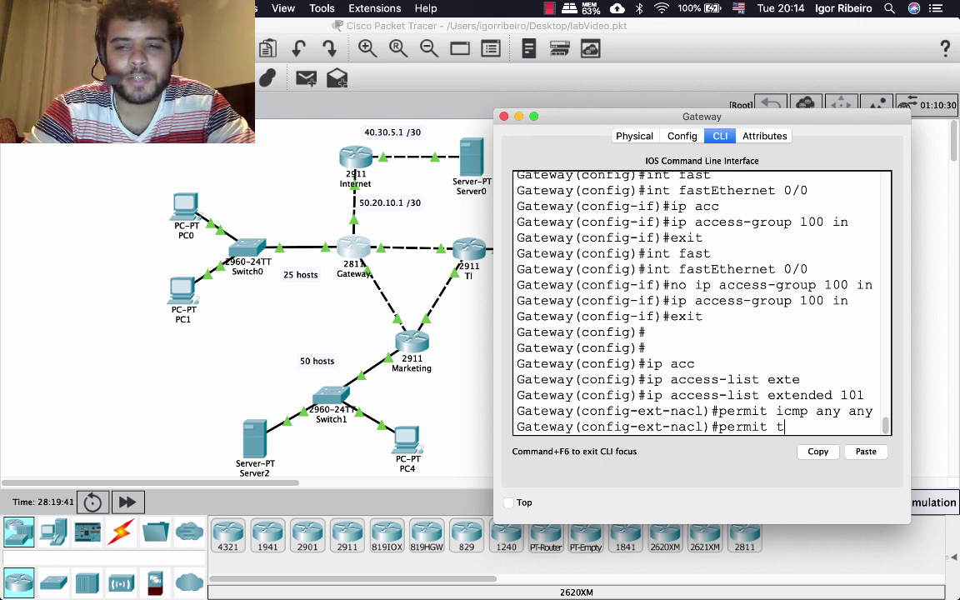
{"action": "type", "text": "cp"}
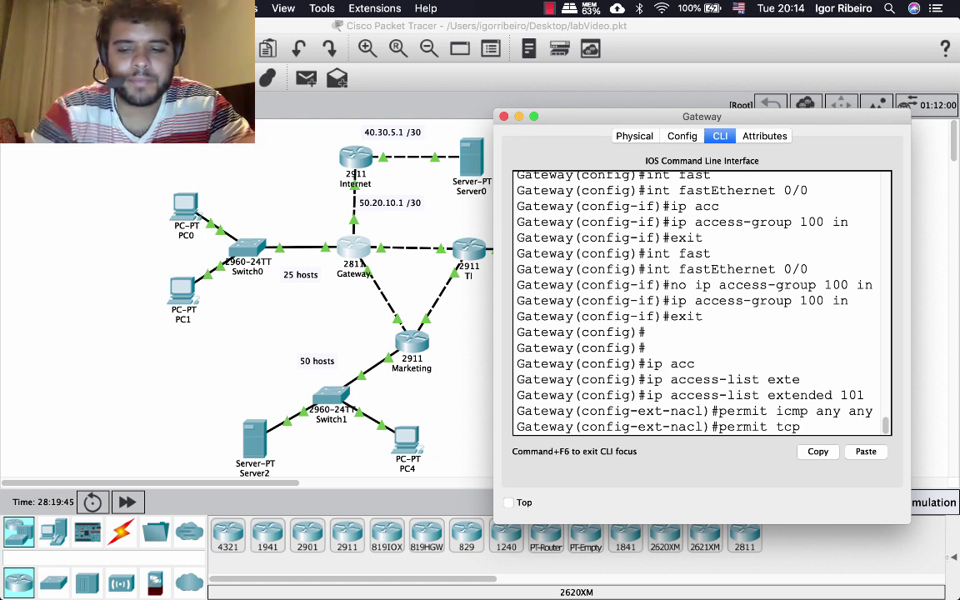
{"action": "type", "text": " ?"}
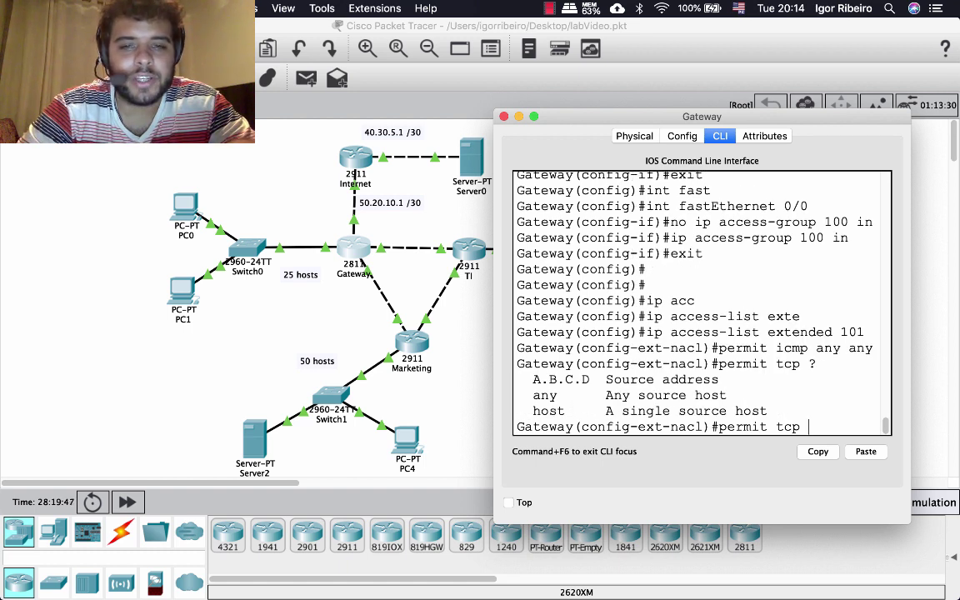
{"action": "type", "text": "any"}
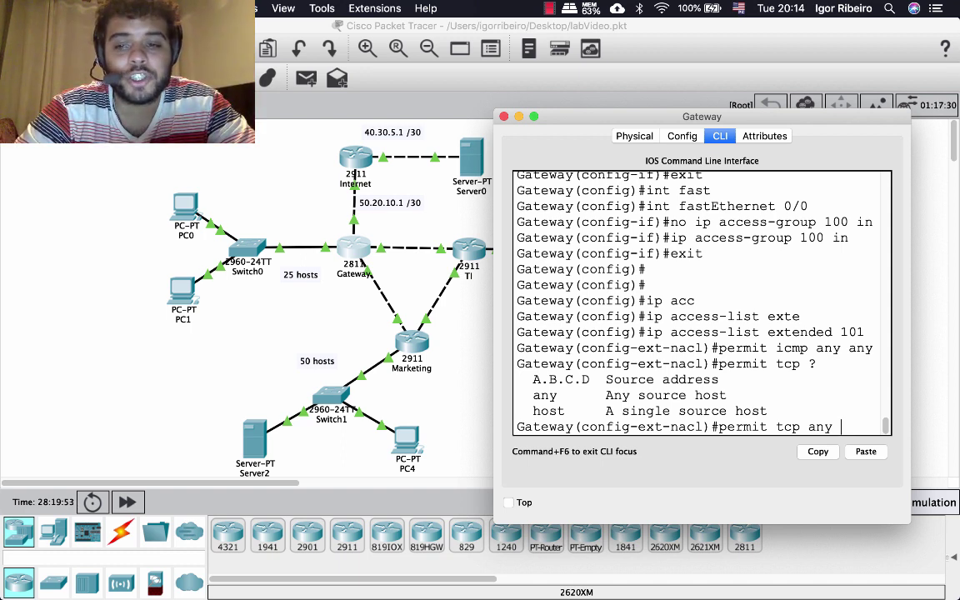
{"action": "type", "text": "host"}
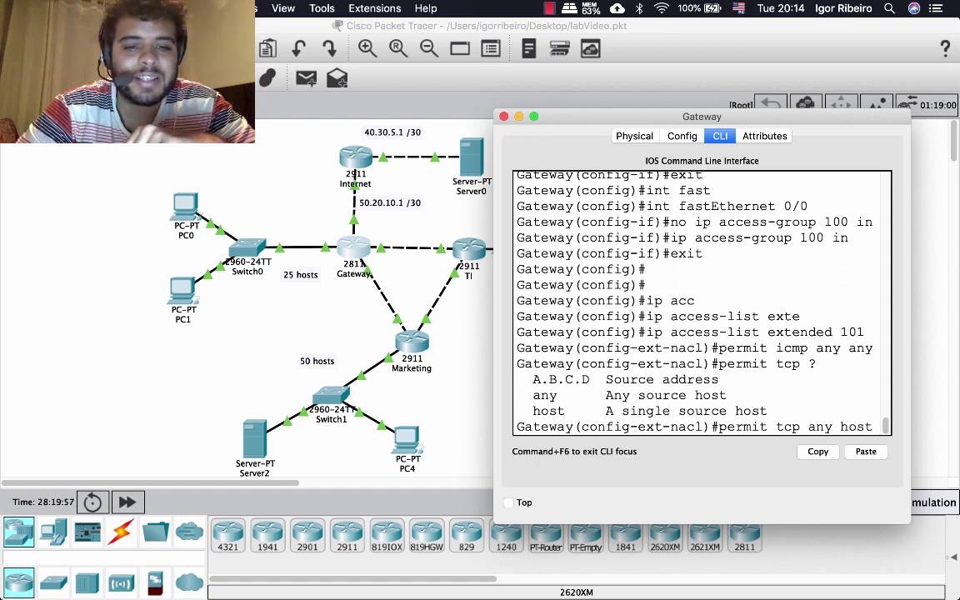
{"action": "left_click", "coordinate": [450, 400]}
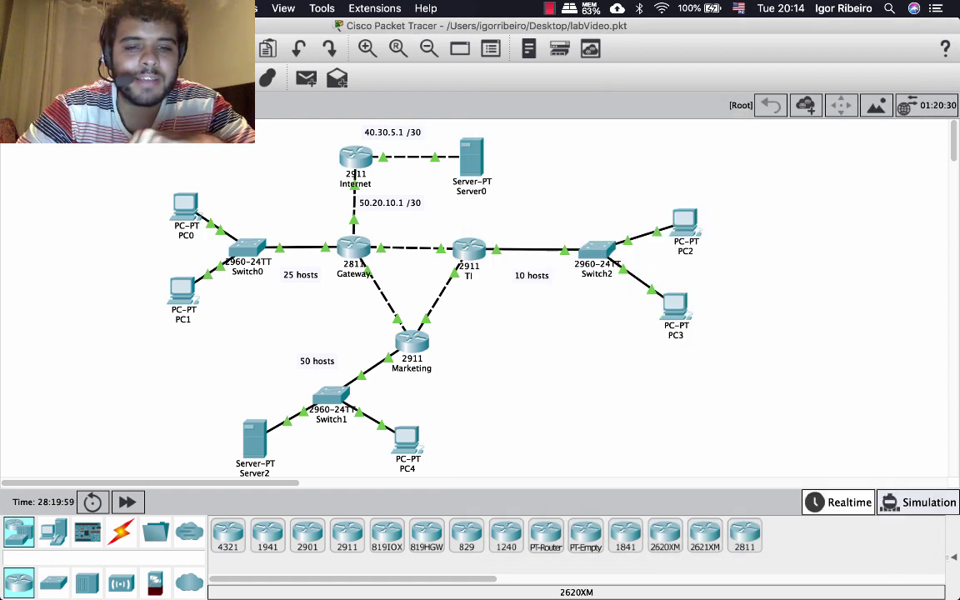
{"action": "mouse_move", "coordinate": [260, 438]}
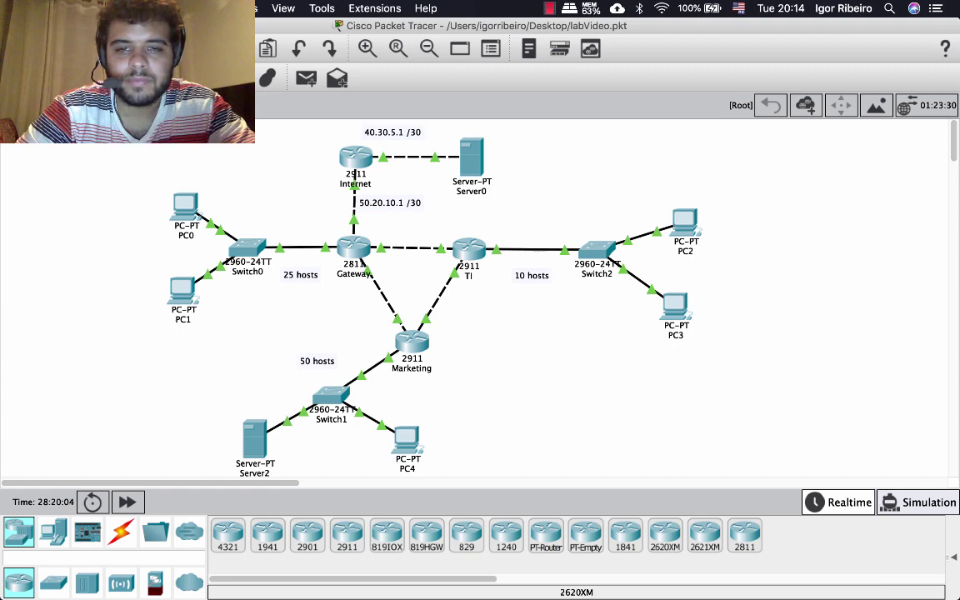
{"action": "left_click", "coordinate": [353, 247]}
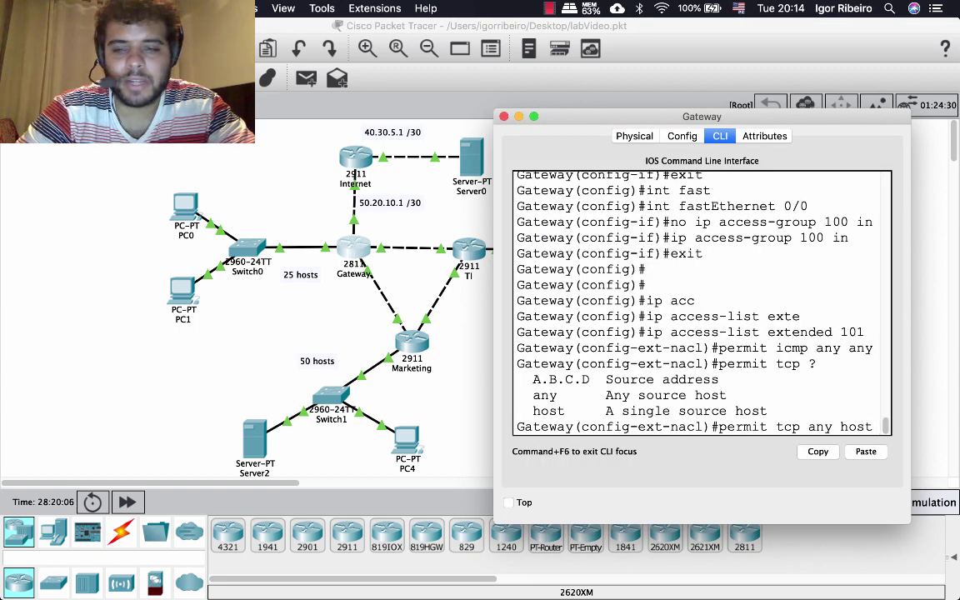
{"action": "type", "text": "10.0.0"}
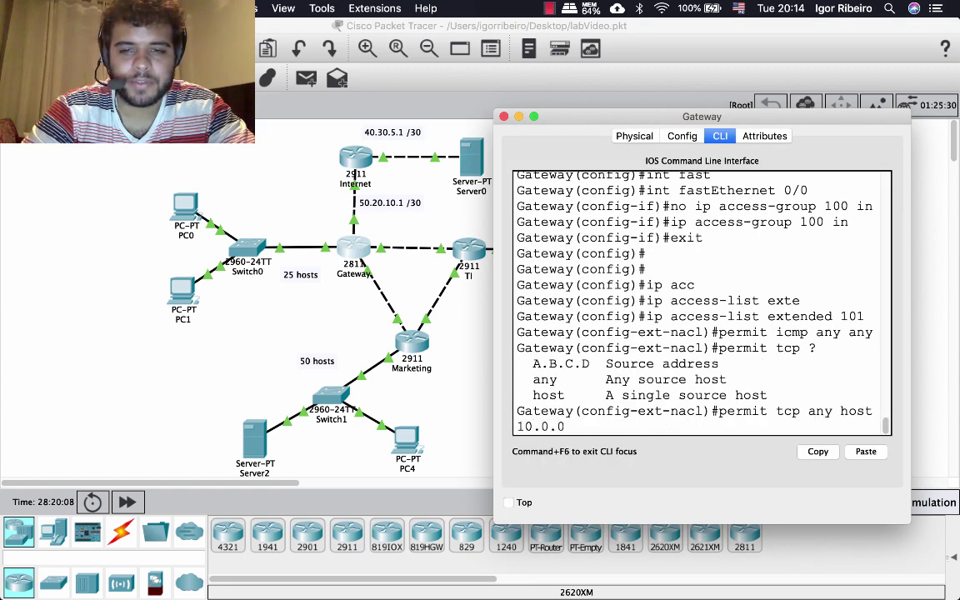
{"action": "type", "text": ".3"}
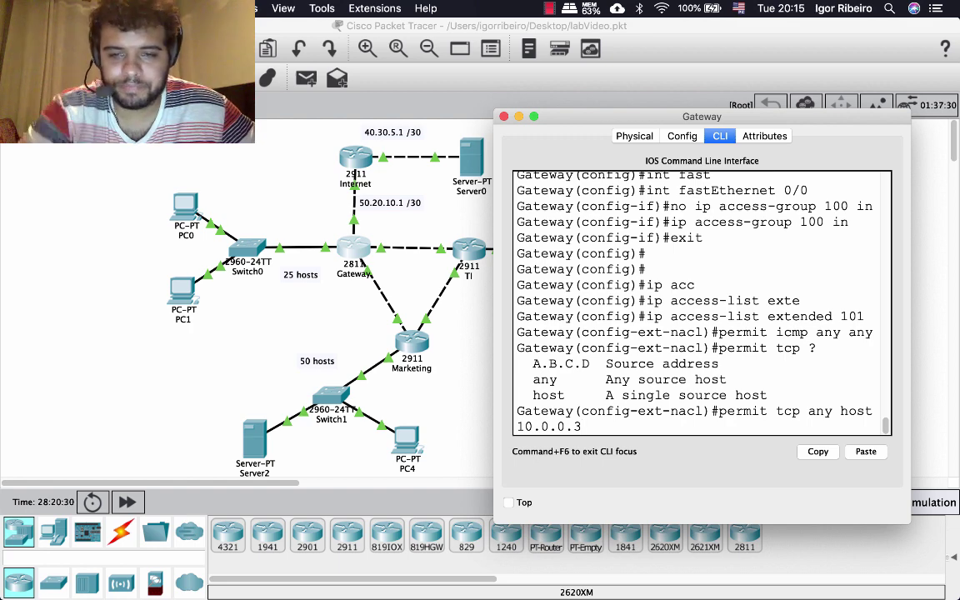
List the port-matching options, complete the TCP rule with eq 80, and exit access list configuration mode
{"action": "type", "text": "?"}
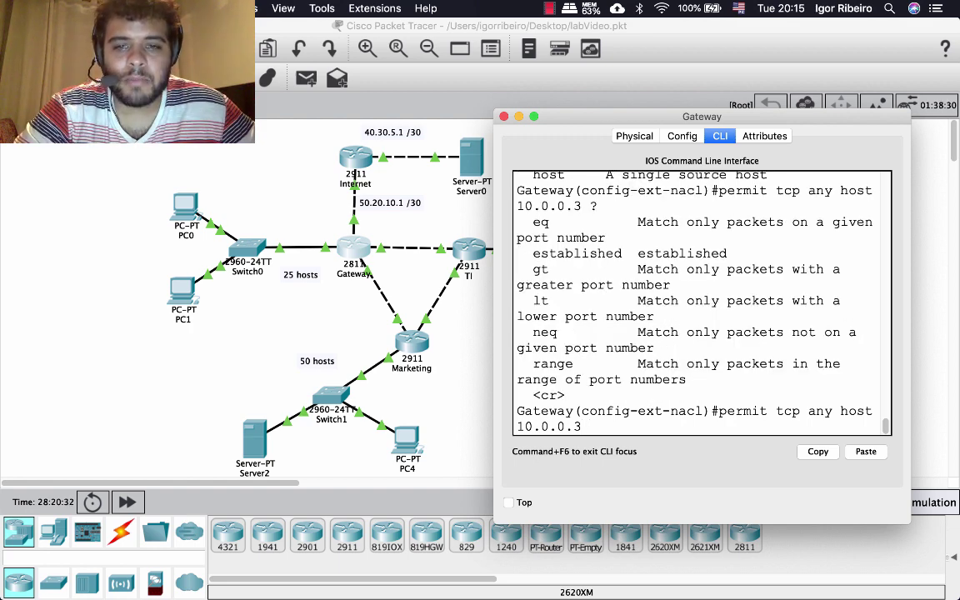
{"action": "left_click_drag", "start_coordinate": [493, 309], "coordinate": [370, 306]}
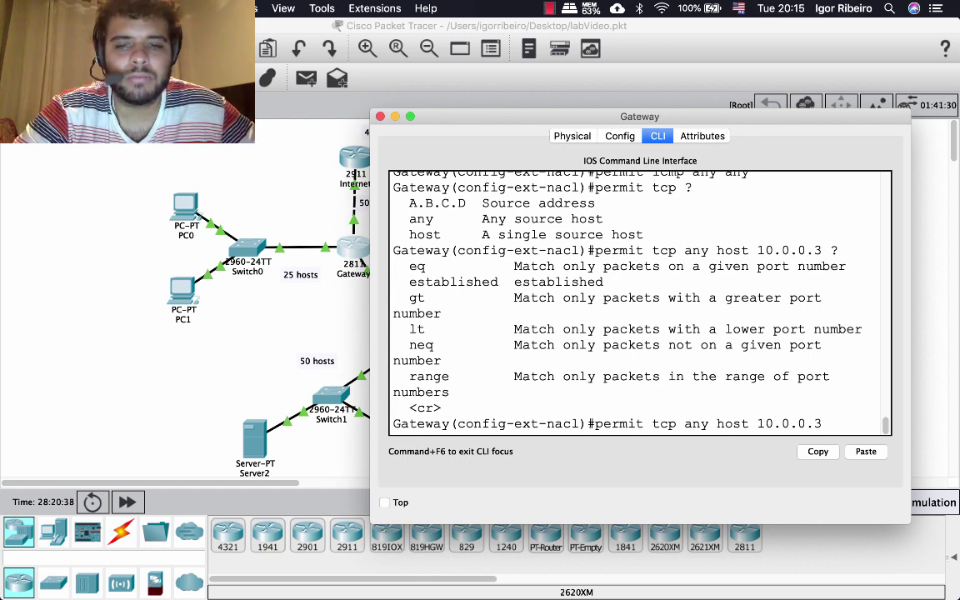
{"action": "type", "text": "eq "}
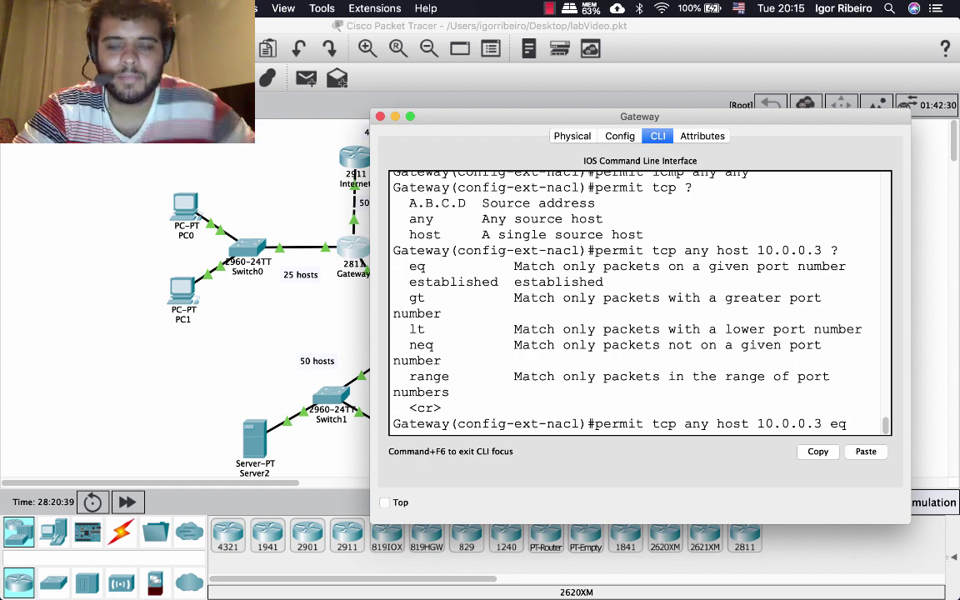
{"action": "type", "text": "?"}
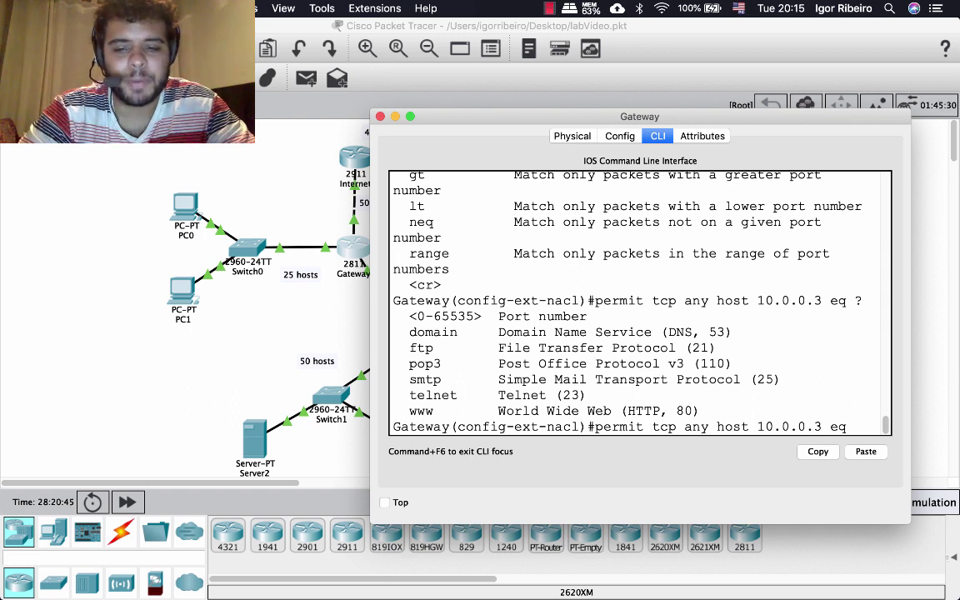
{"action": "type", "text": "80"}
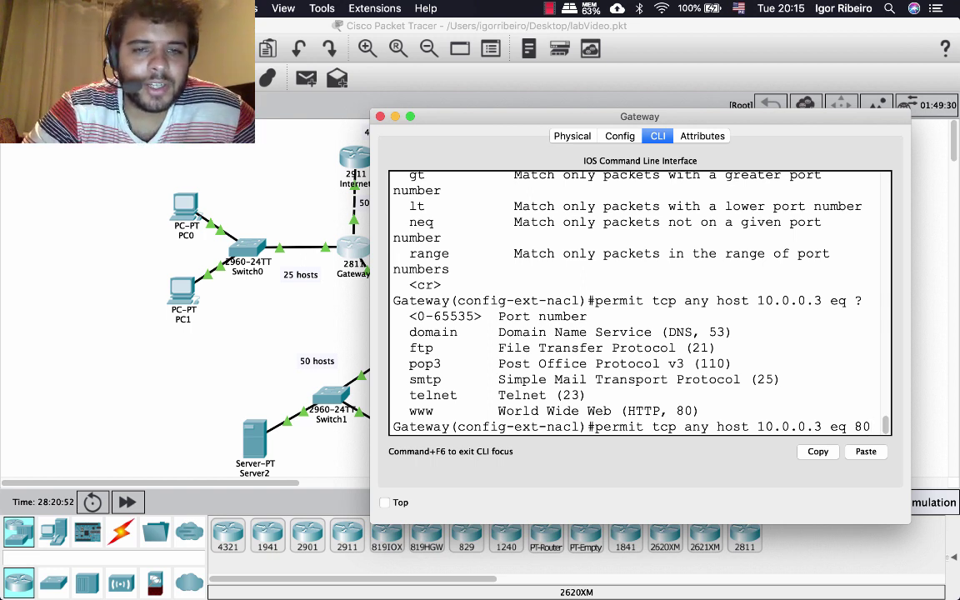
{"action": "key", "text": "super+grave"}
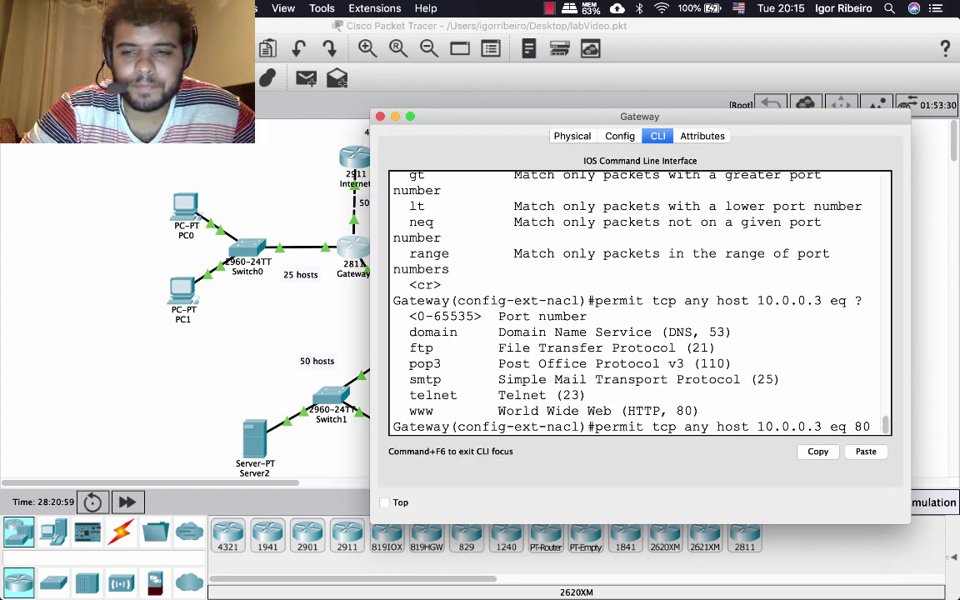
{"action": "key", "text": "Return"}
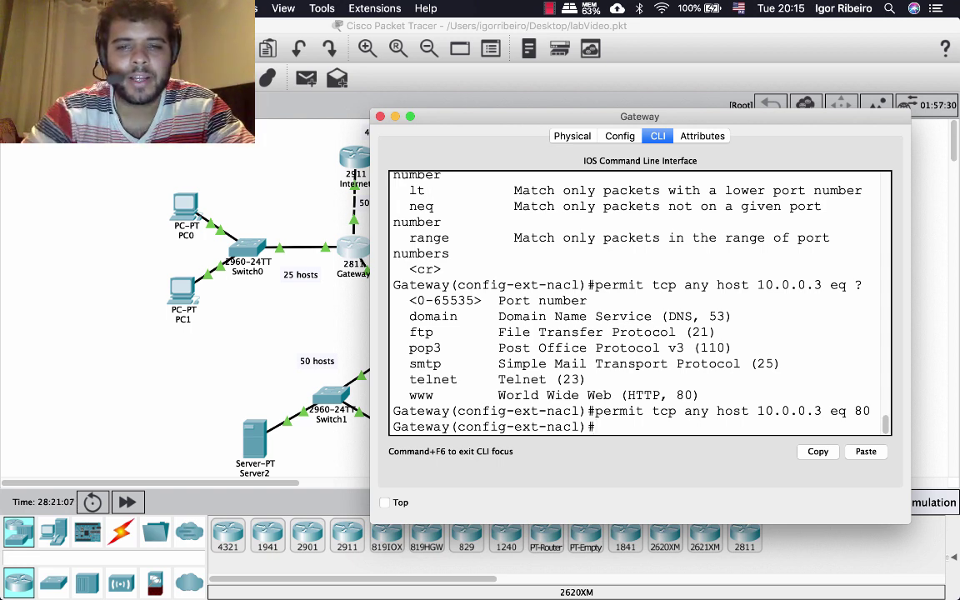
{"action": "type", "text": "exit"}
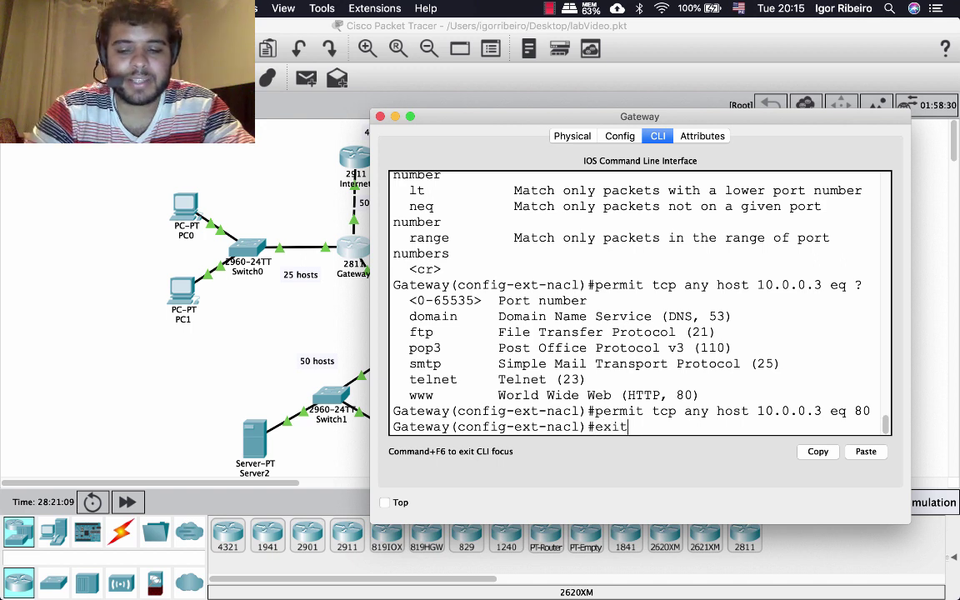
{"action": "key", "text": "Return"}
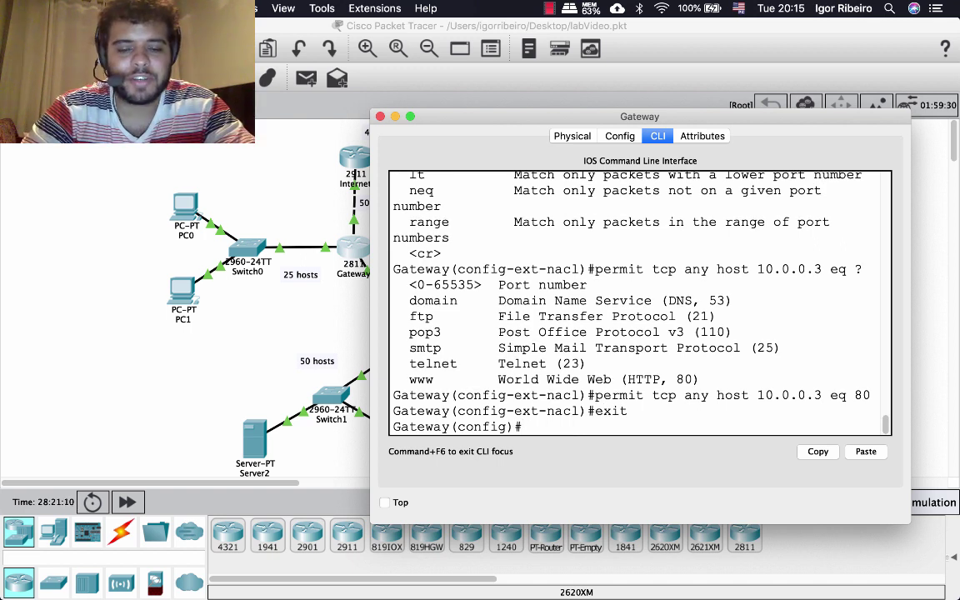
Check the Gateway port on the Switch0 link and enter configuration mode for interface fastEthernet 1/1
{"action": "key", "text": "super+w"}
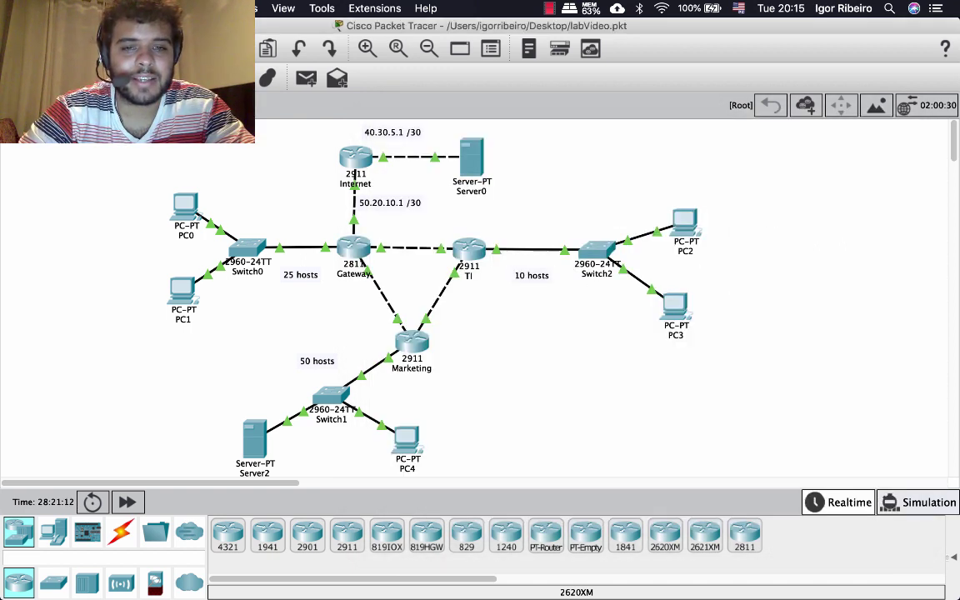
{"action": "mouse_move", "coordinate": [303, 247]}
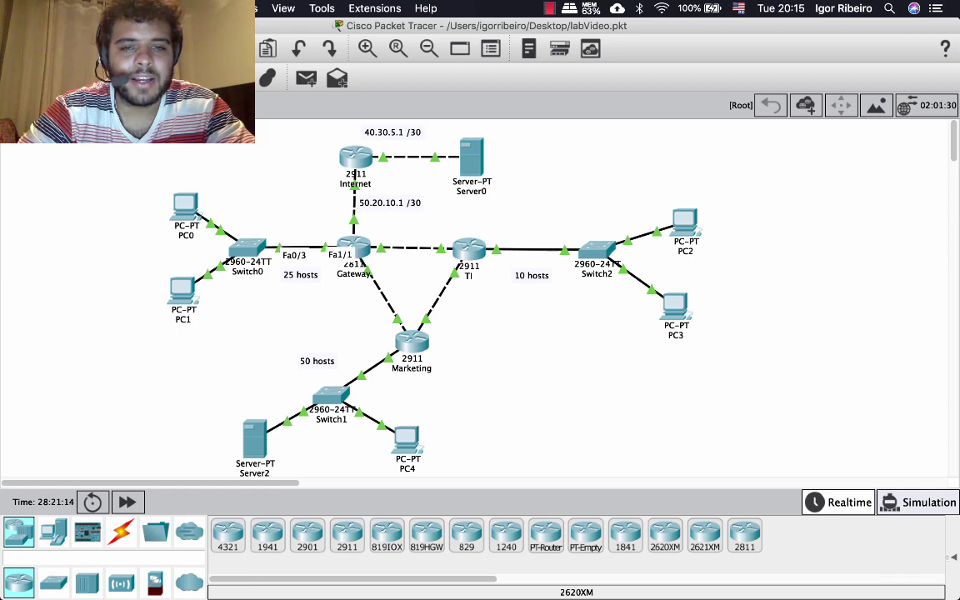
{"action": "left_click", "coordinate": [354, 248]}
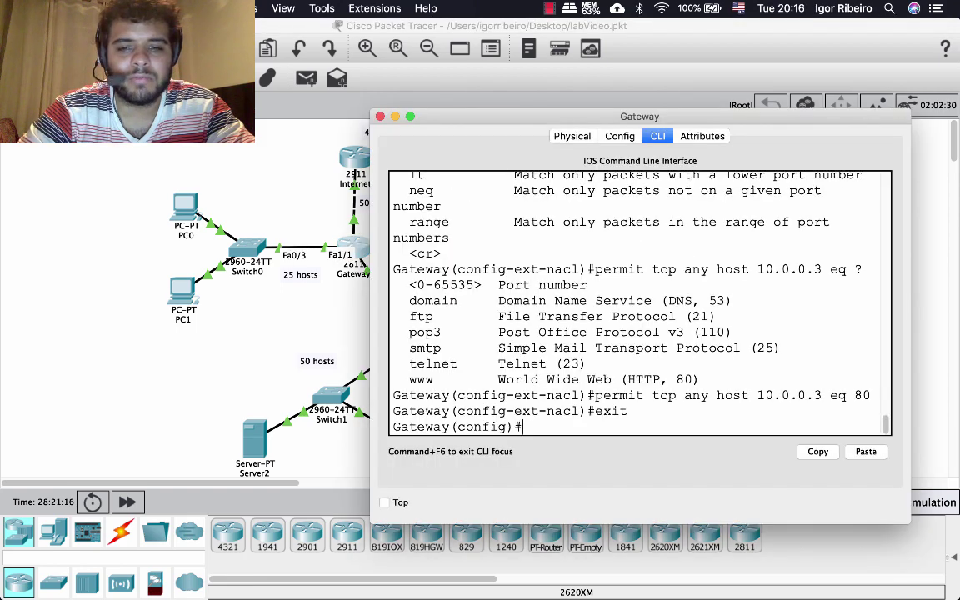
{"action": "type", "text": "inter"}
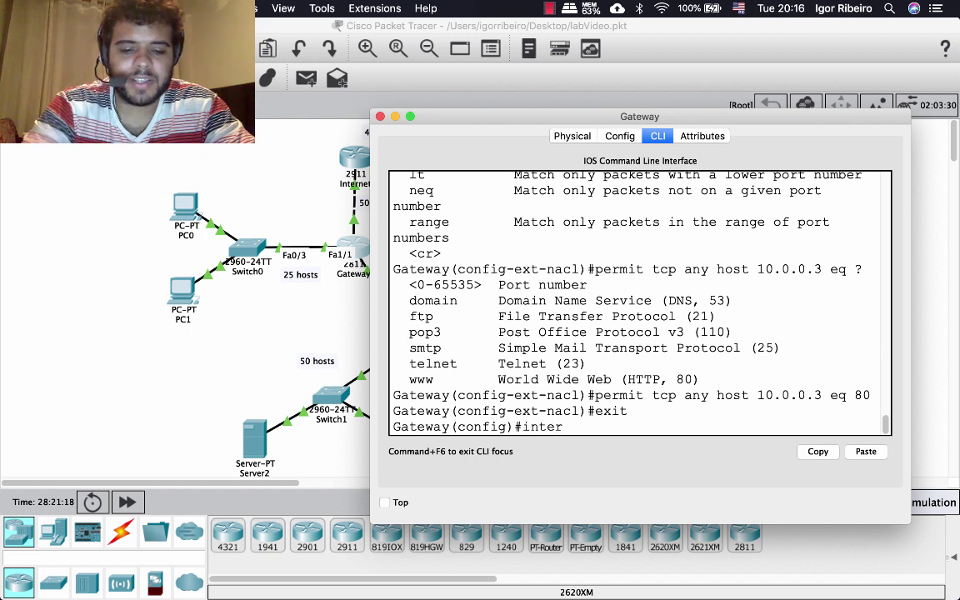
{"action": "key", "text": "Tab"}
{"action": "type", "text": "fast"}
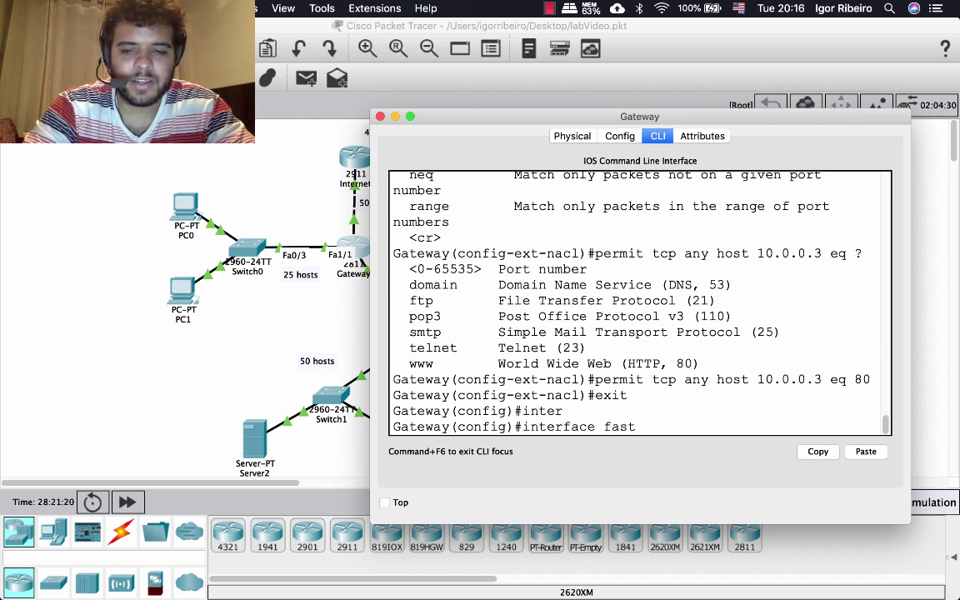
{"action": "key", "text": "Tab"}
{"action": "type", "text": "1/1"}
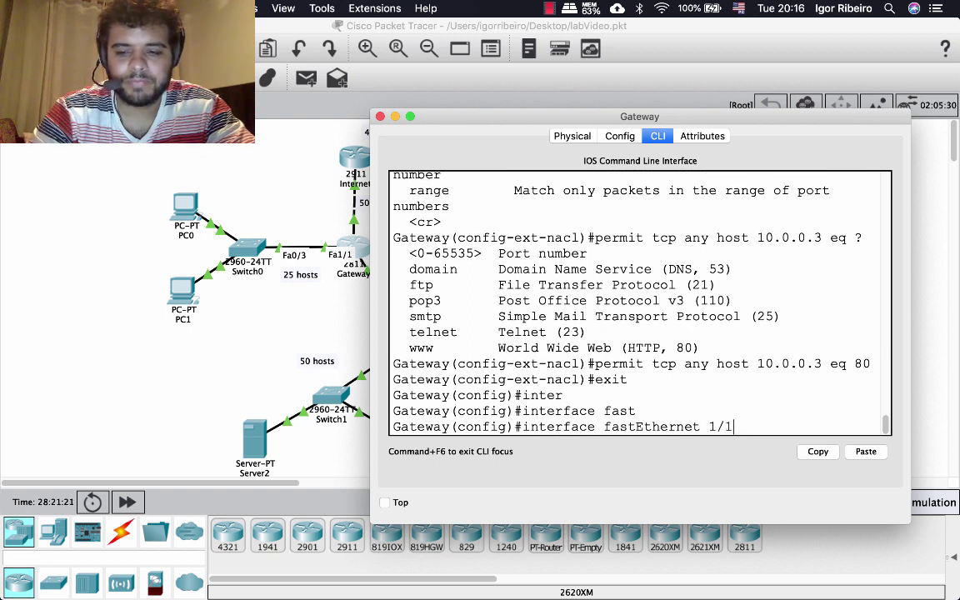
{"action": "key", "text": "Return"}
Apply access list 101 inbound on the interface with ip access-group 101 in, exit interface mode, and close the Gateway window
{"action": "type", "text": "i"}
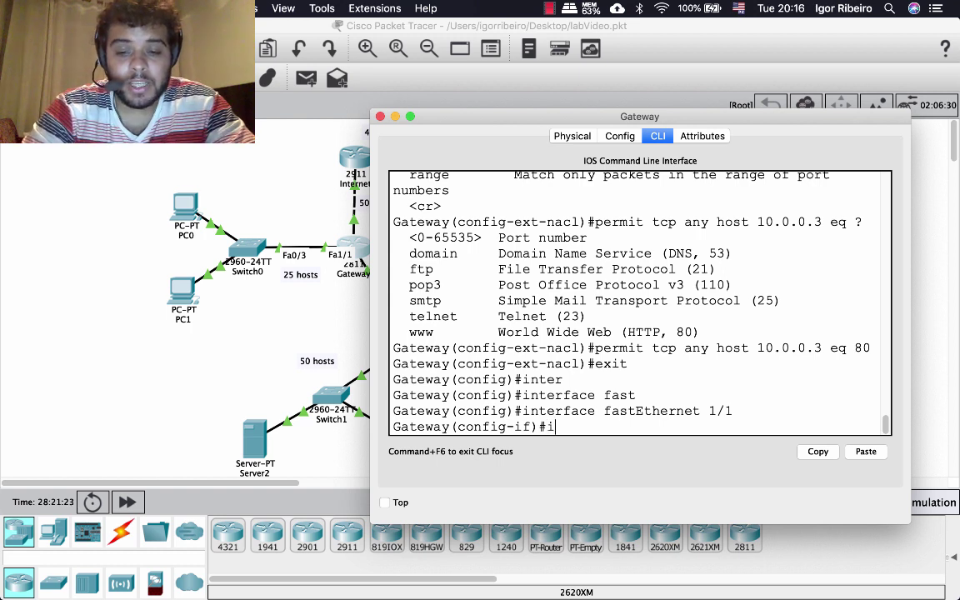
{"action": "type", "text": "p acc"}
{"action": "key", "text": "Tab"}
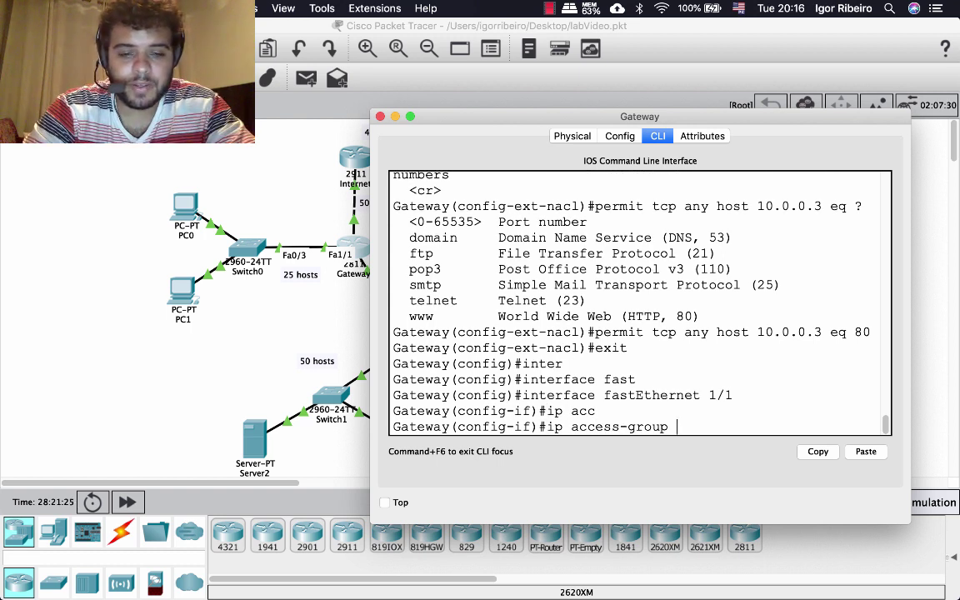
{"action": "type", "text": "101 in"}
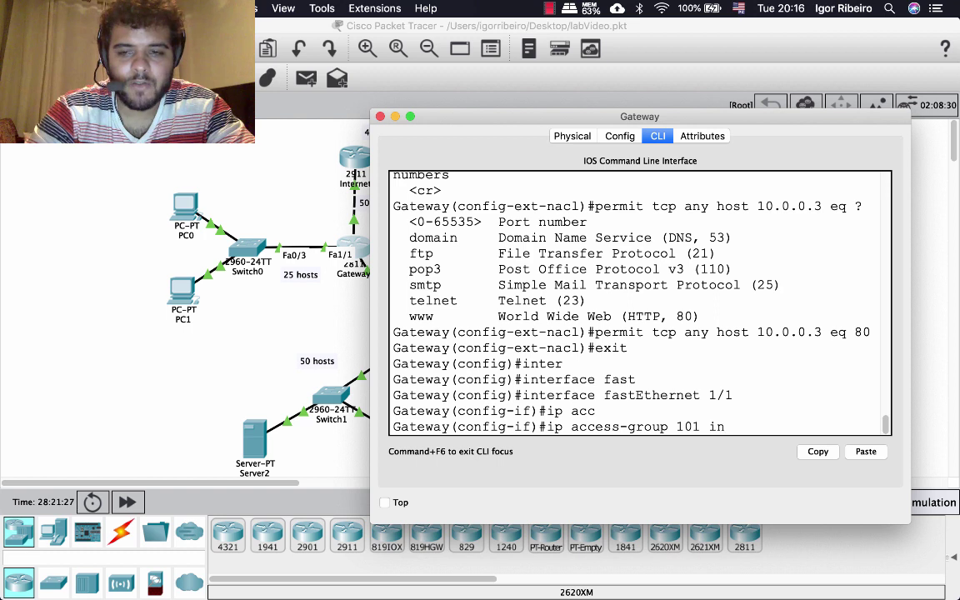
{"action": "key", "text": "Return"}
{"action": "type", "text": "exit"}
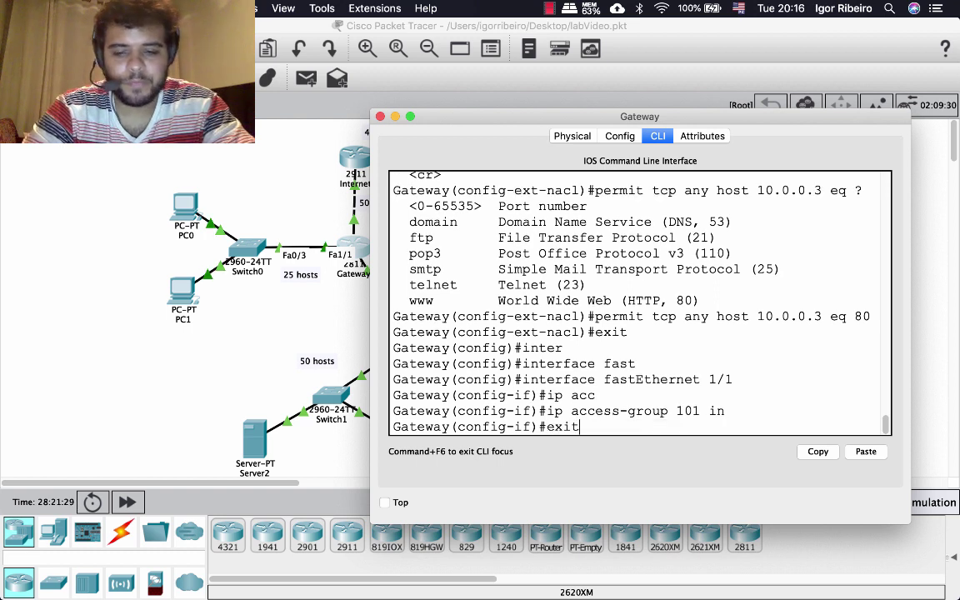
{"action": "key", "text": "Return"}
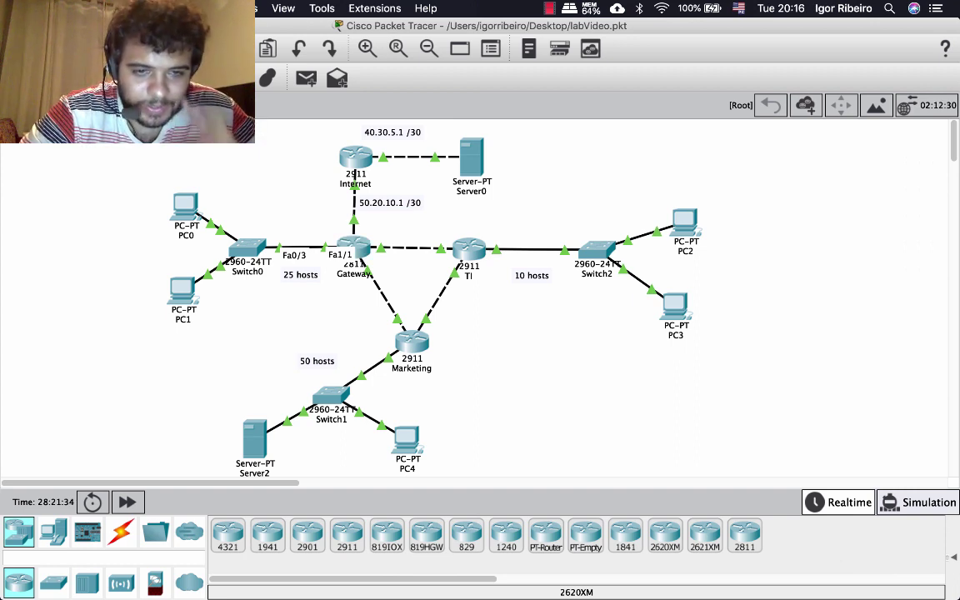
Check Server2's address, load 10.0.0.3 in PC0's web browser to test HTTP access, and close the PC0 window
{"action": "mouse_move", "coordinate": [254, 439]}
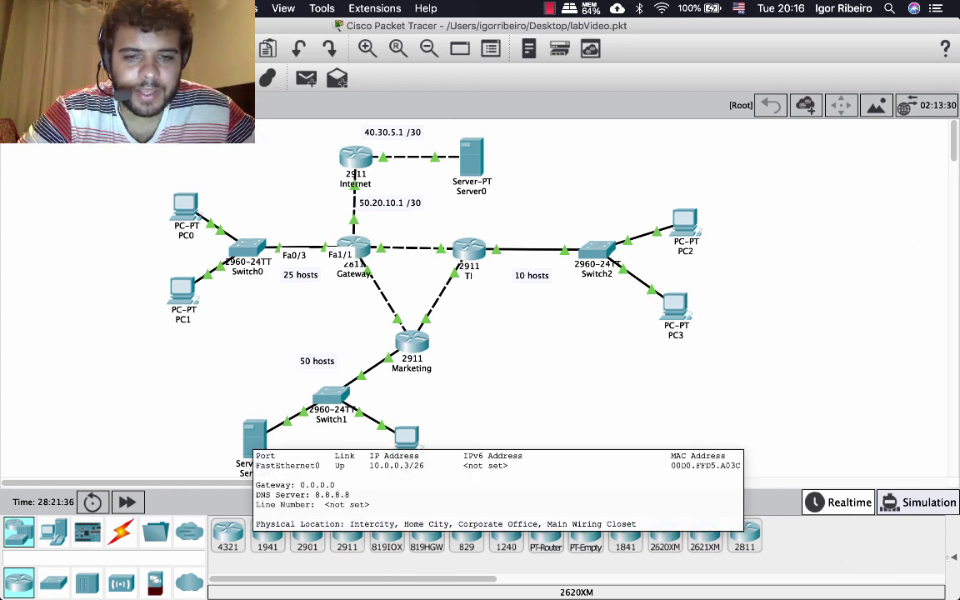
{"action": "left_click", "coordinate": [185, 204]}
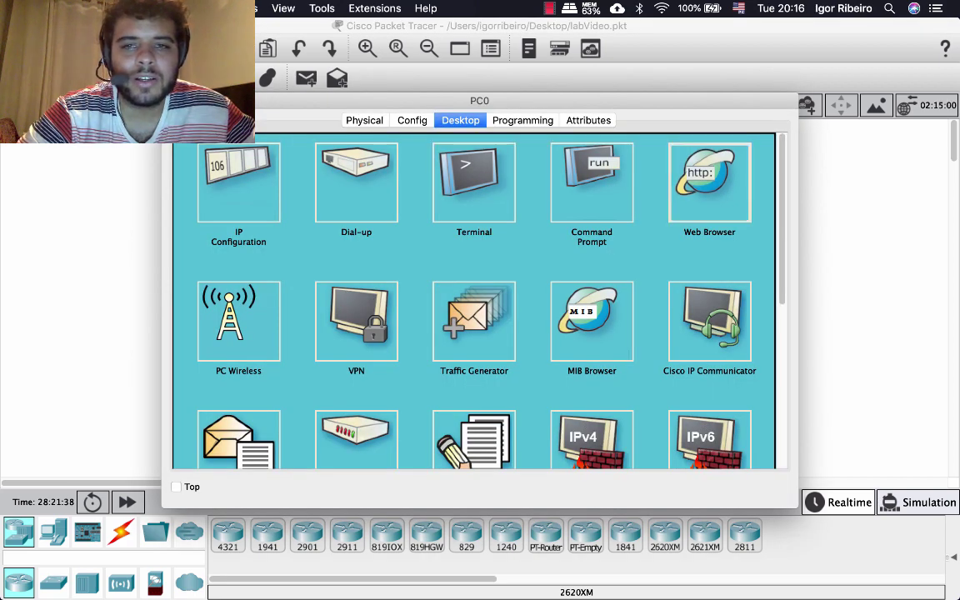
{"action": "left_click", "coordinate": [709, 182]}
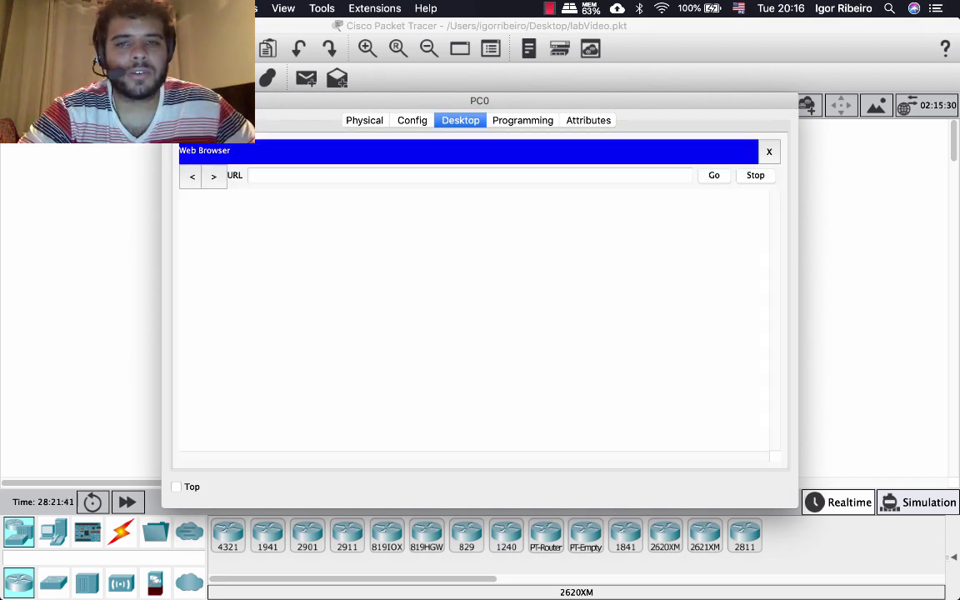
{"action": "left_click", "coordinate": [250, 175]}
{"action": "type", "text": "1"}
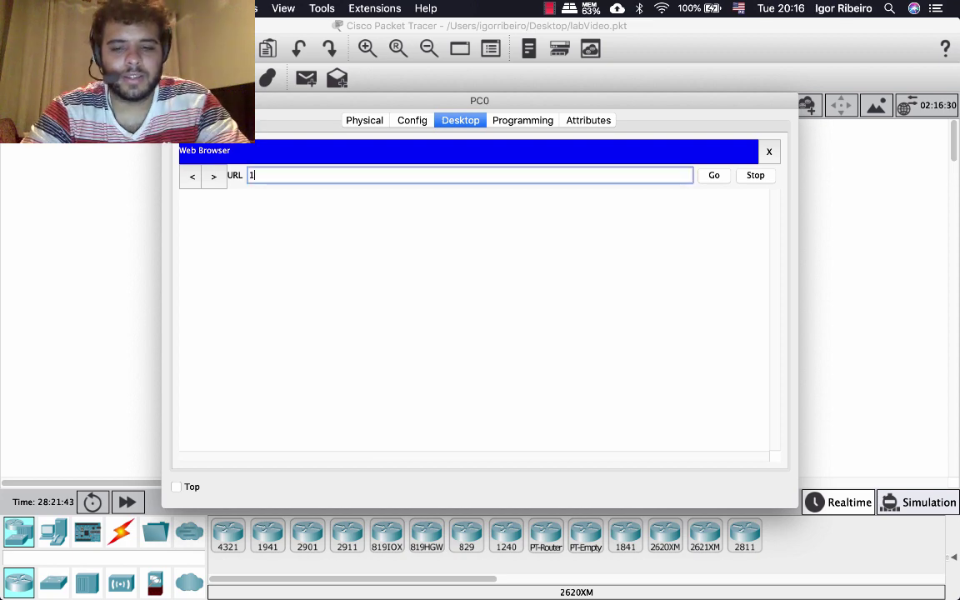
{"action": "type", "text": "0.0.0.3"}
{"action": "key", "text": "Return"}
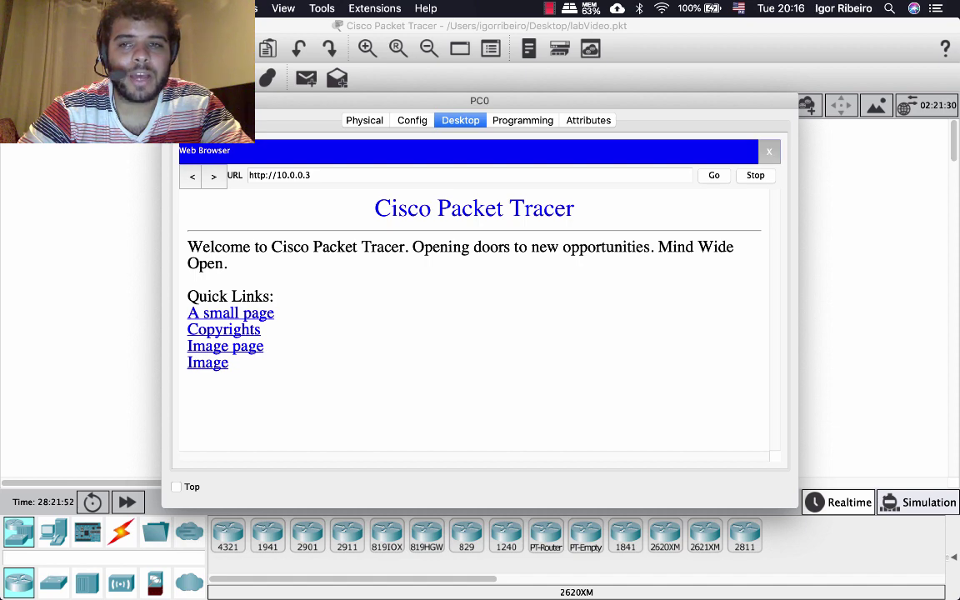
{"action": "left_click", "coordinate": [768, 151]}
{"action": "key", "text": "super+w"}
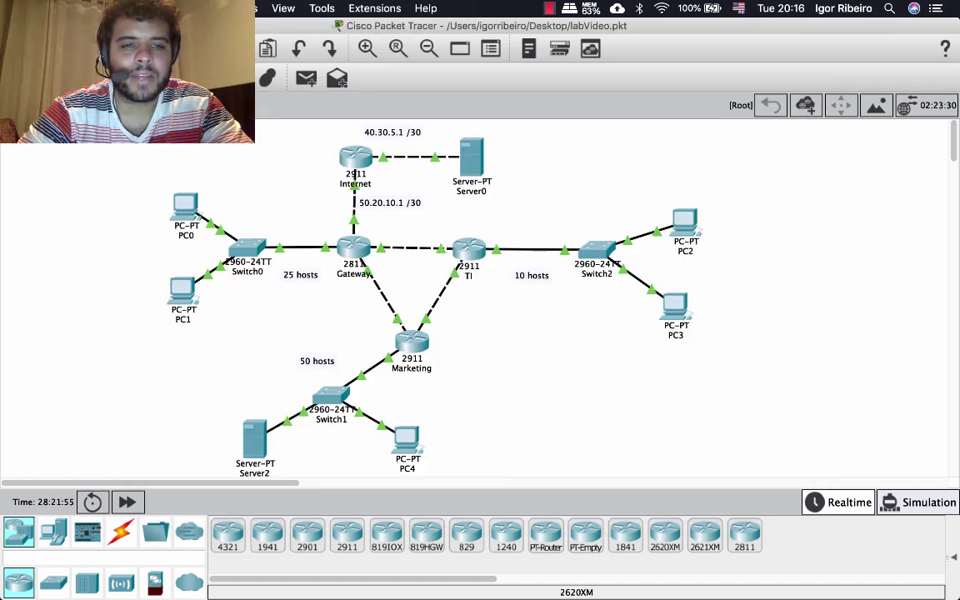
Ping 40.30.5.2 from PC0's command prompt and interrupt the ping before it completes
{"action": "left_click", "coordinate": [185, 207]}
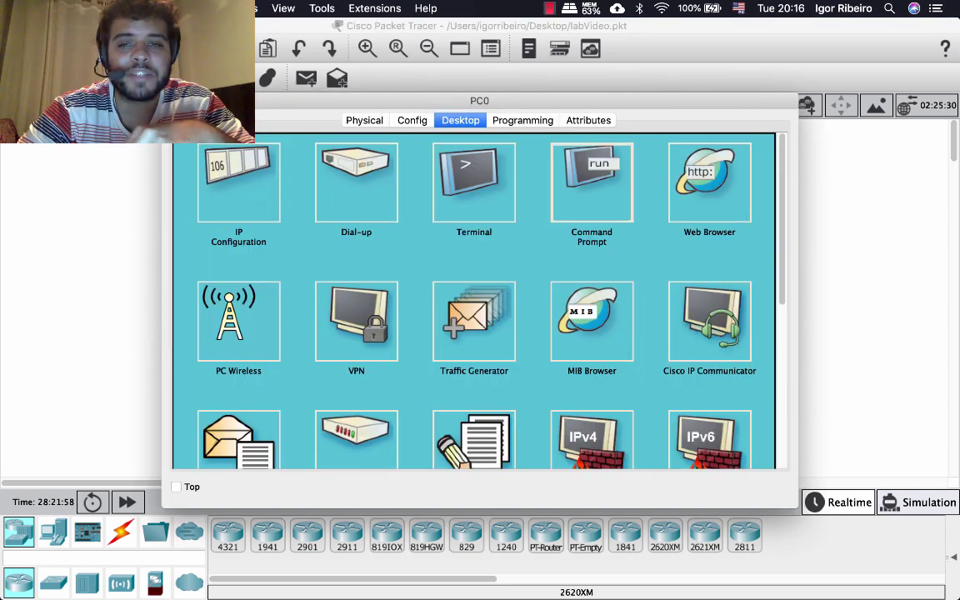
{"action": "left_click", "coordinate": [592, 184]}
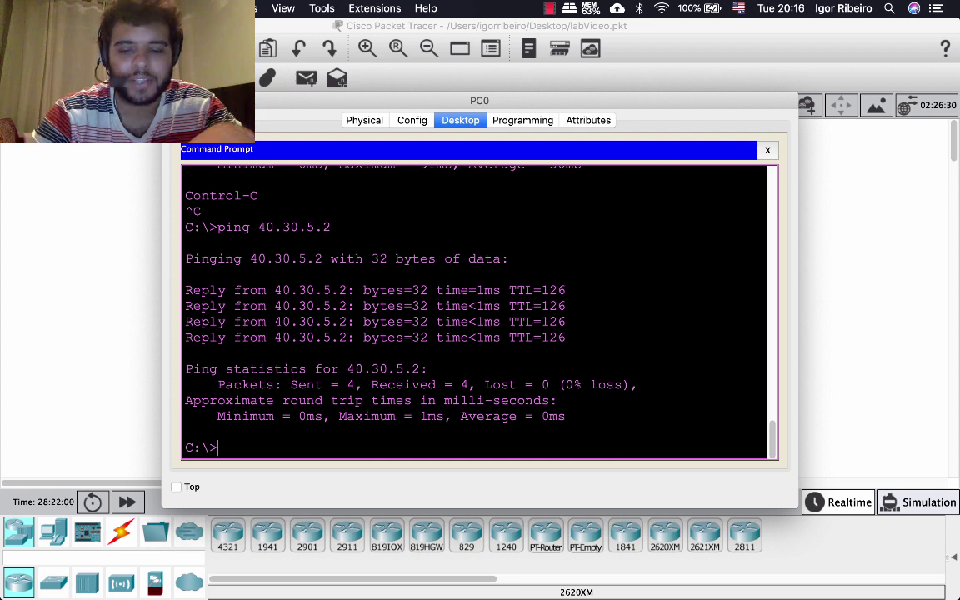
{"action": "key", "text": "Up"}
{"action": "key", "text": "Return"}
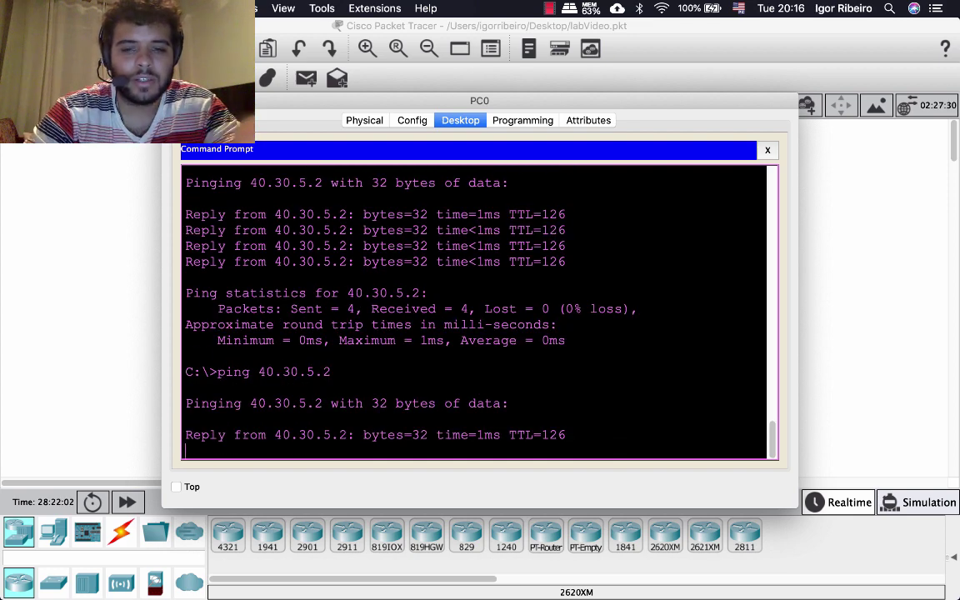
{"action": "key", "text": "ctrl+c"}
Ping Server2 at 10.0.0.3 from PC0's command prompt and interrupt the ping
{"action": "type", "text": "ping "}
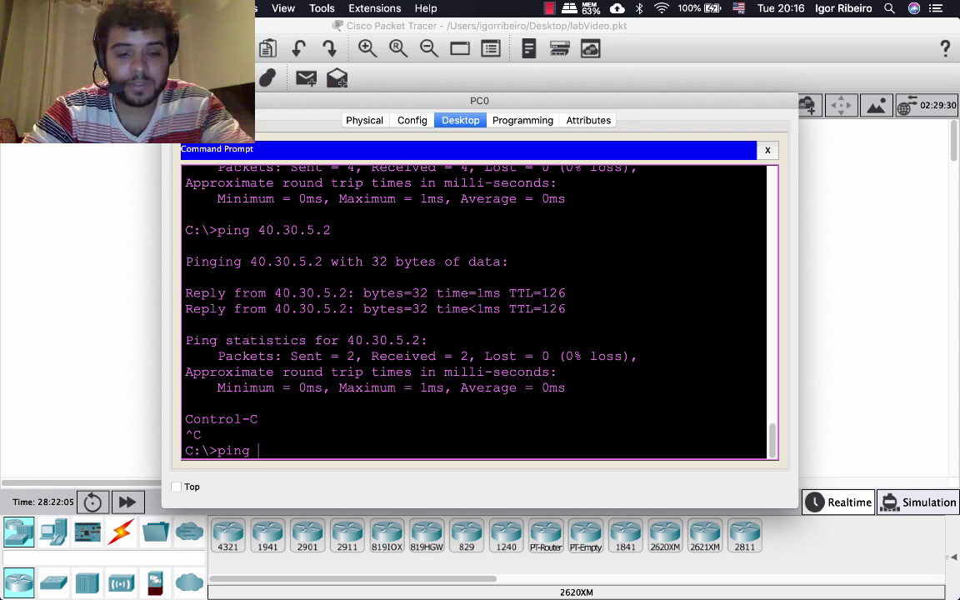
{"action": "type", "text": "10.0.0.3"}
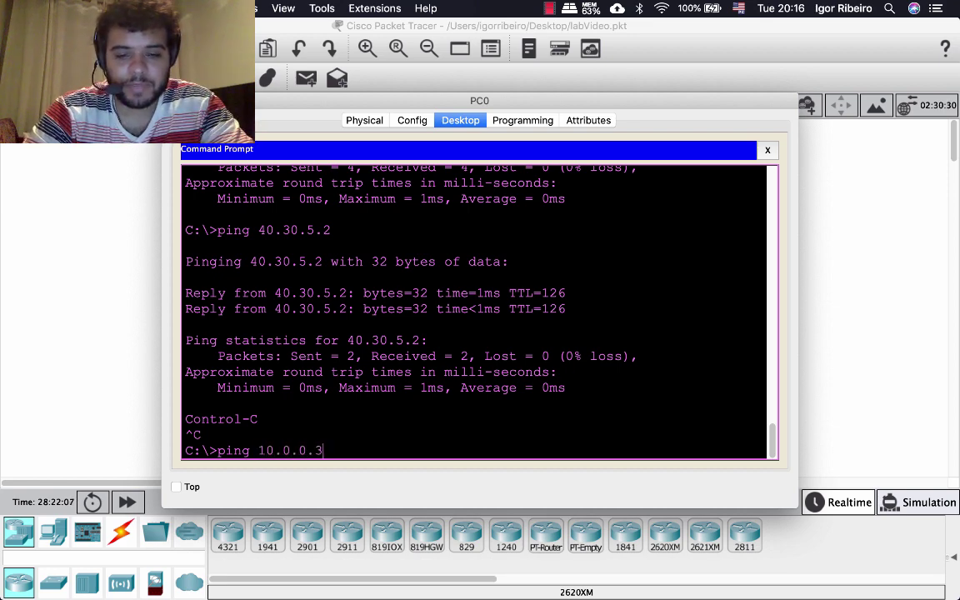
{"action": "key", "text": "Return"}
{"action": "key", "text": "ctrl+c"}
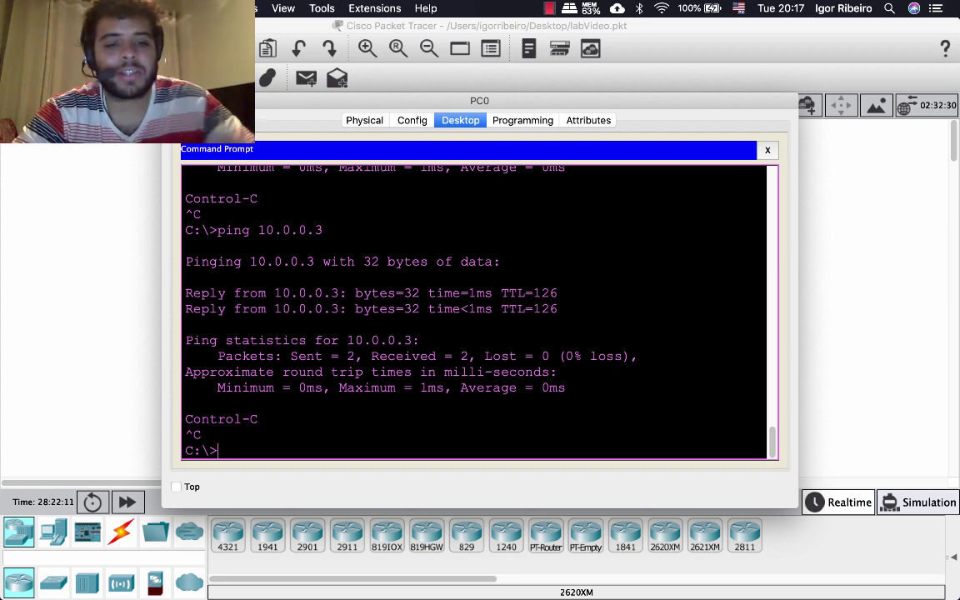
Try an FTP connection from PC0 to Server2 with ftp 10.0.0.3, return to the prompt, and close the PC0 window
{"action": "type", "text": "ftp "}
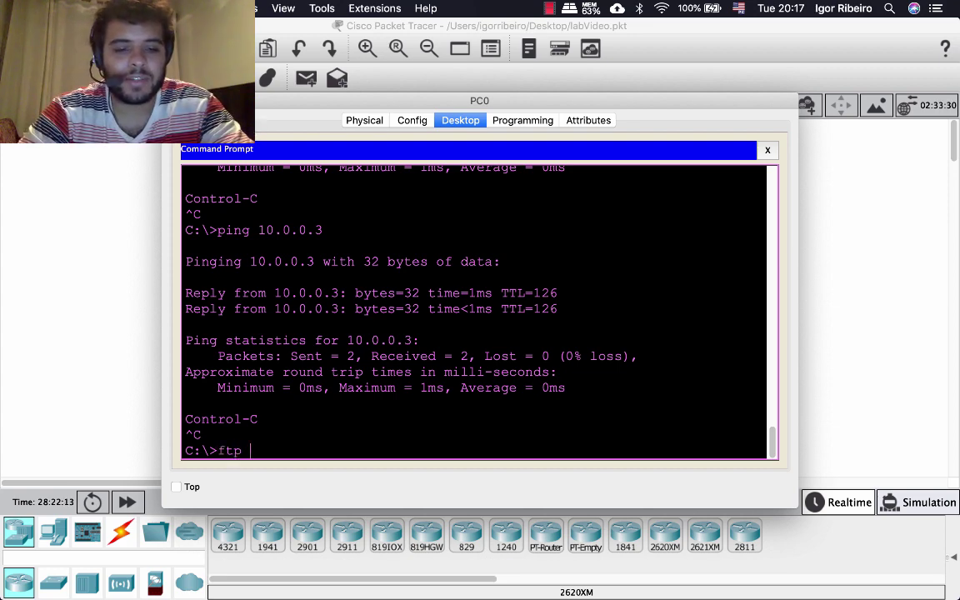
{"action": "type", "text": "10.0.0.3"}
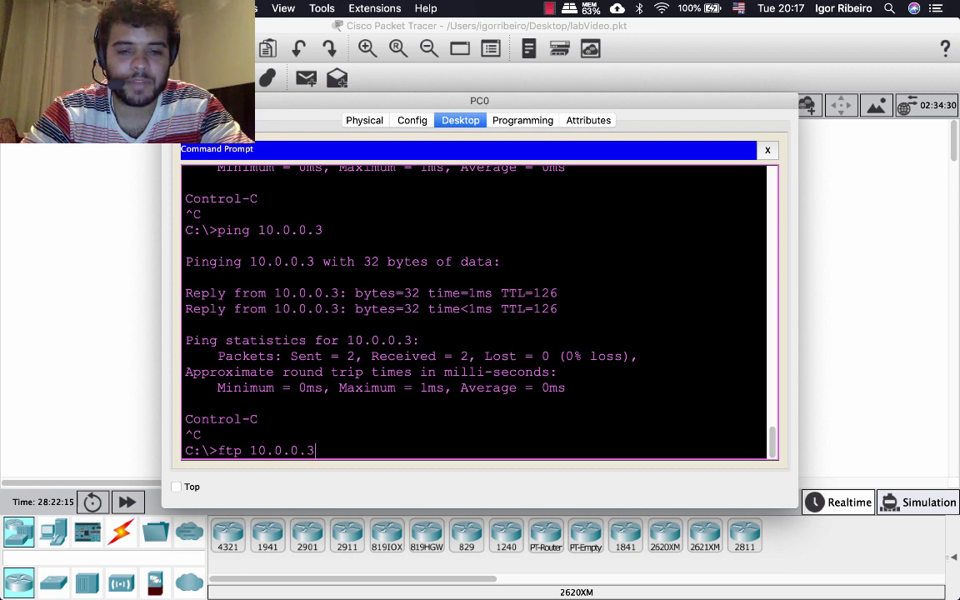
{"action": "key", "text": "Return"}
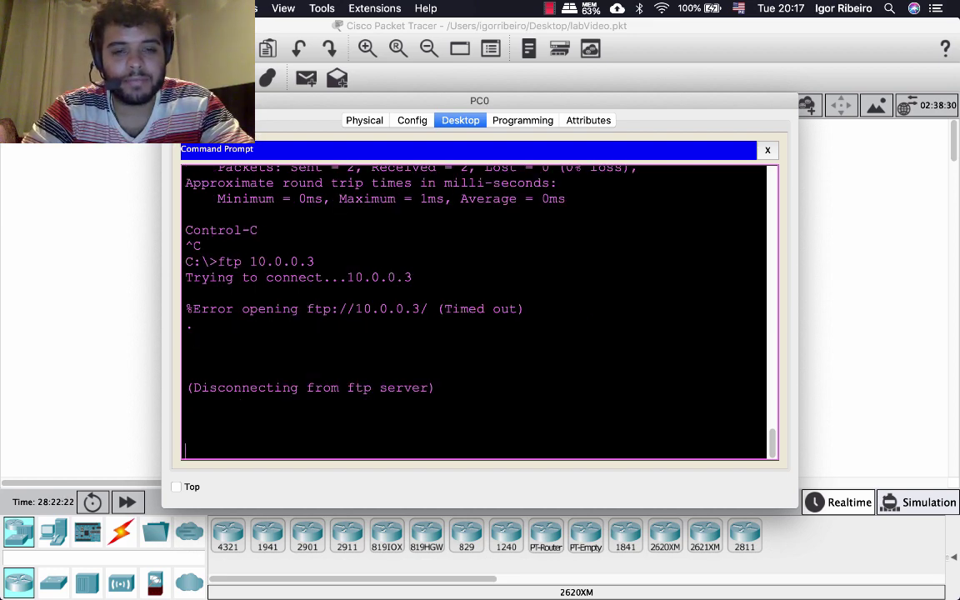
{"action": "type", "text": "\""}
{"action": "key", "text": "Return"}
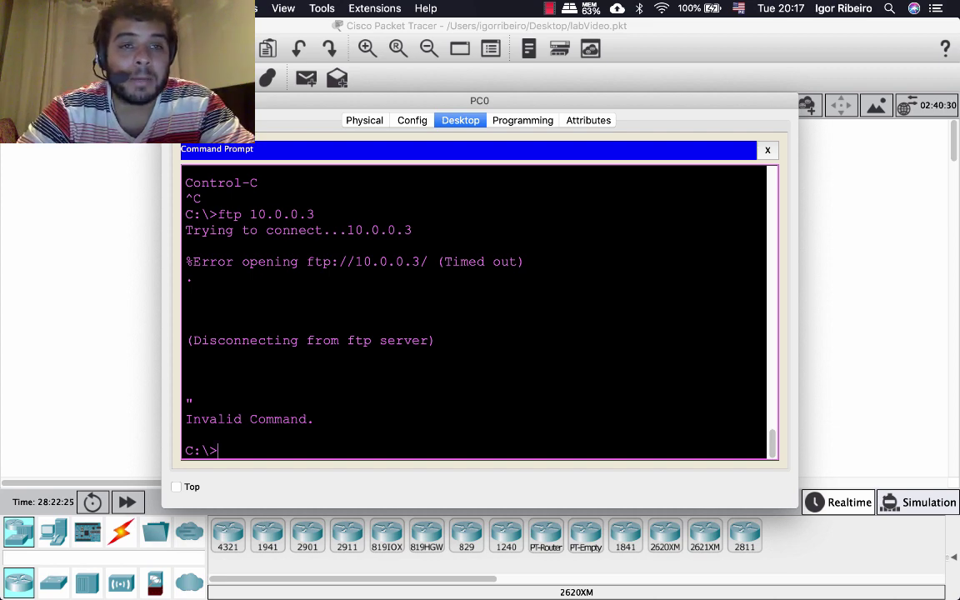
{"action": "key", "text": "super+w"}
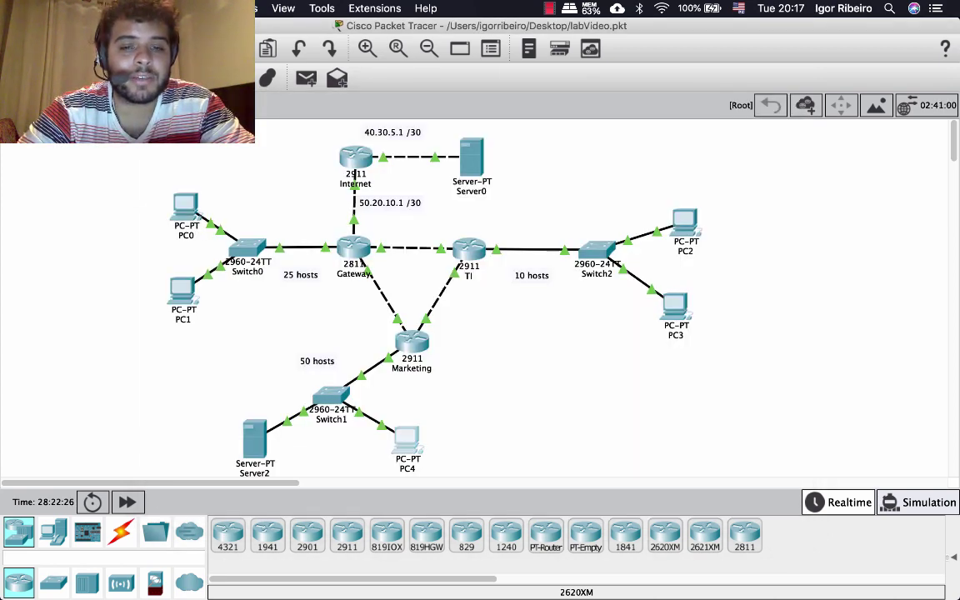
Test FTP from PC4's command prompt with ftp 10.0.0.3, abandon the login, and close the PC4 window
{"action": "left_click", "coordinate": [405, 440]}
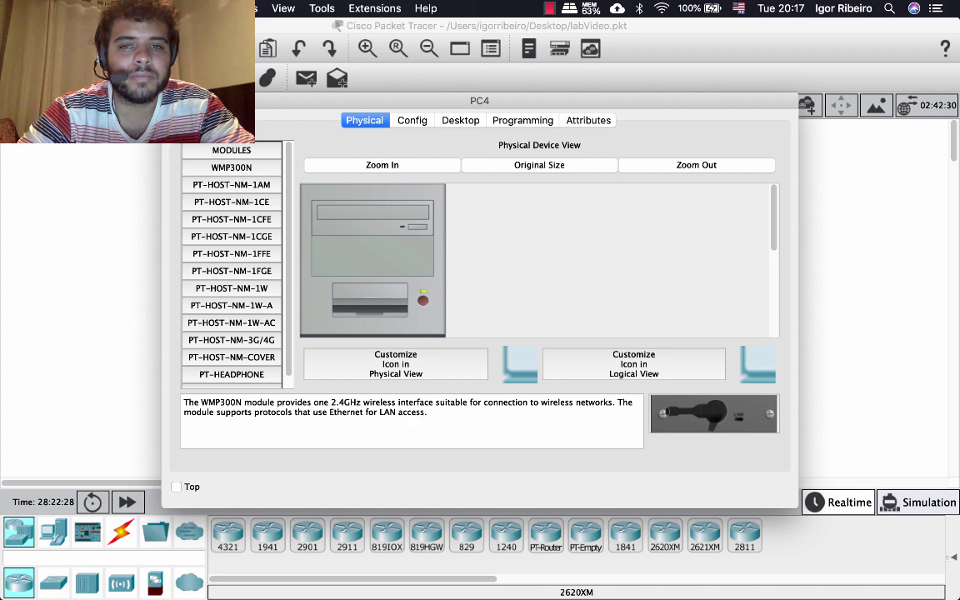
{"action": "left_click", "coordinate": [459, 120]}
{"action": "left_click", "coordinate": [591, 183]}
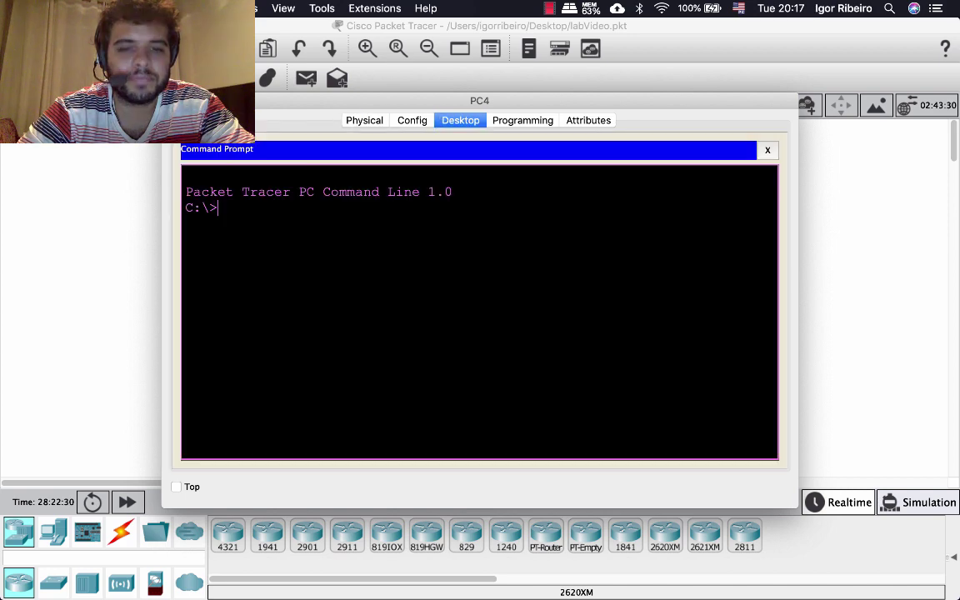
{"action": "type", "text": "ftp 1"}
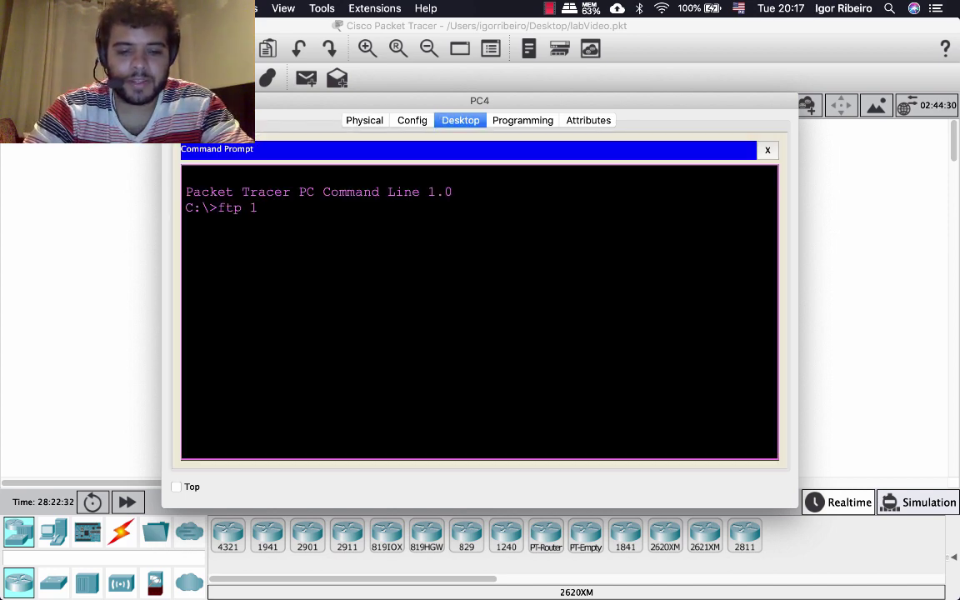
{"action": "type", "text": "0.0.0.3"}
{"action": "key", "text": "Return"}
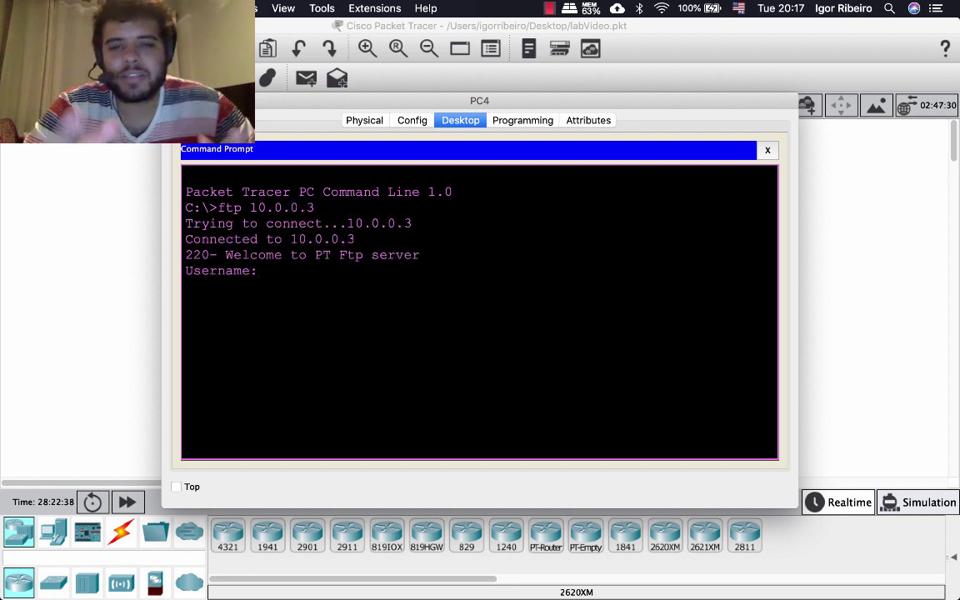
{"action": "type", "text": "\" "}
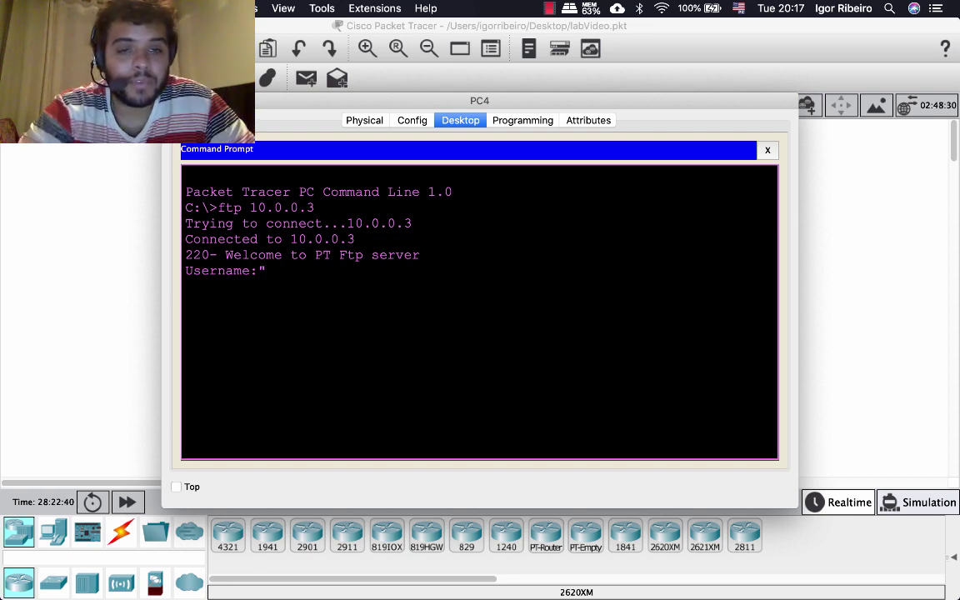
{"action": "type", "text": "\""}
{"action": "key", "text": "Return"}
{"action": "key", "text": "Return"}
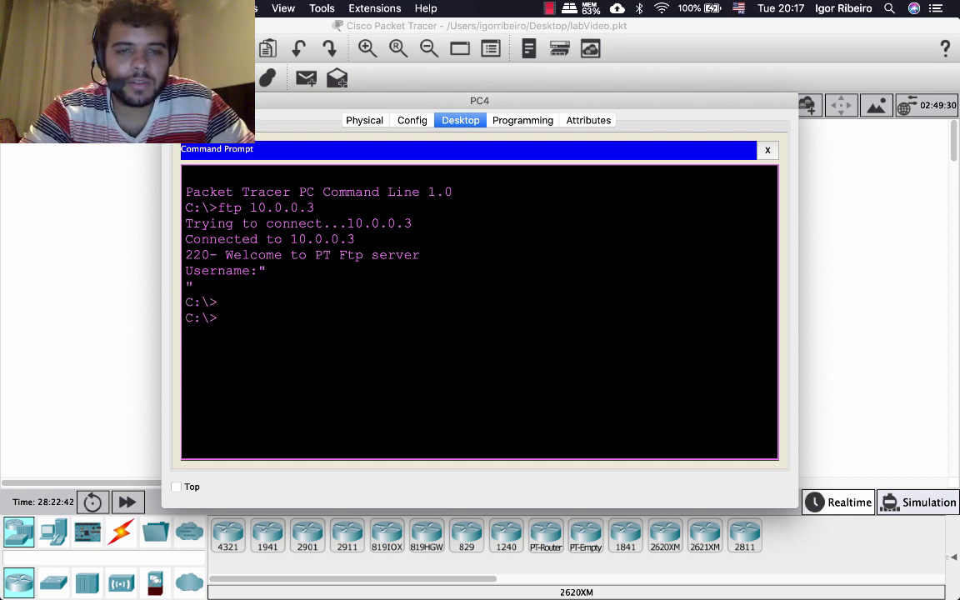
{"action": "key", "text": "Escape"}
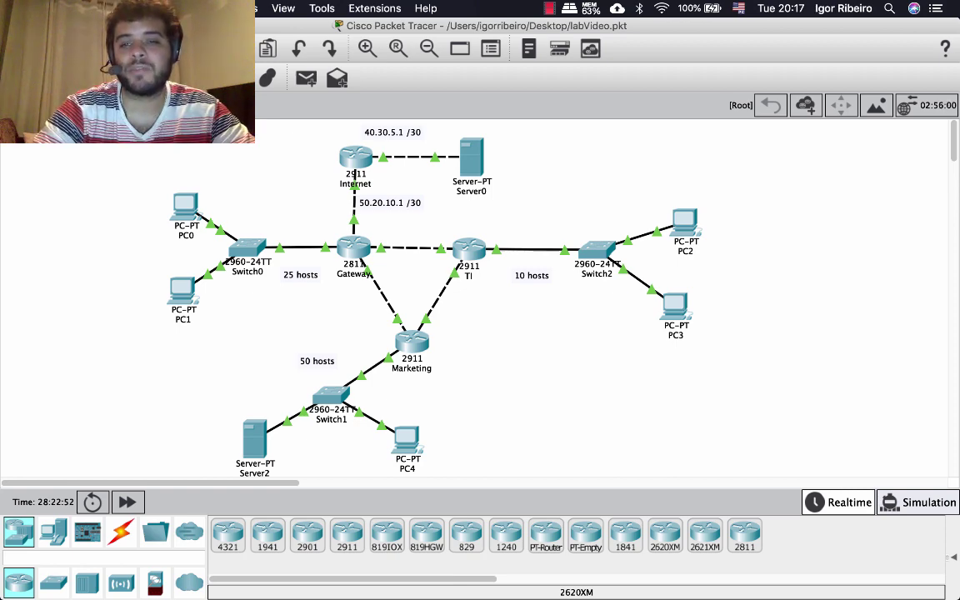
Look up PC2's IP address in its IP configuration and close the PC2 window
{"action": "left_click", "coordinate": [684, 222]}
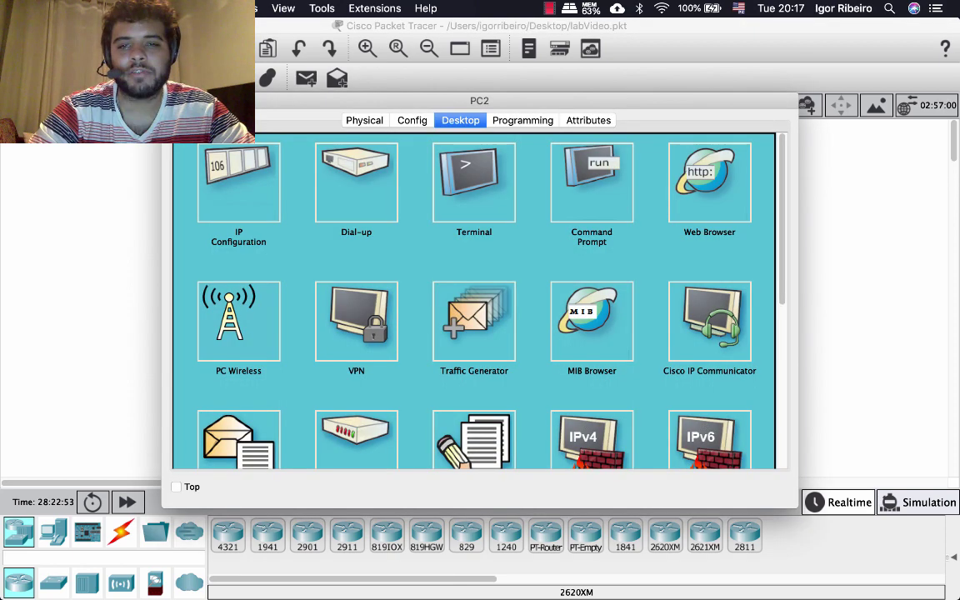
{"action": "left_click", "coordinate": [238, 184]}
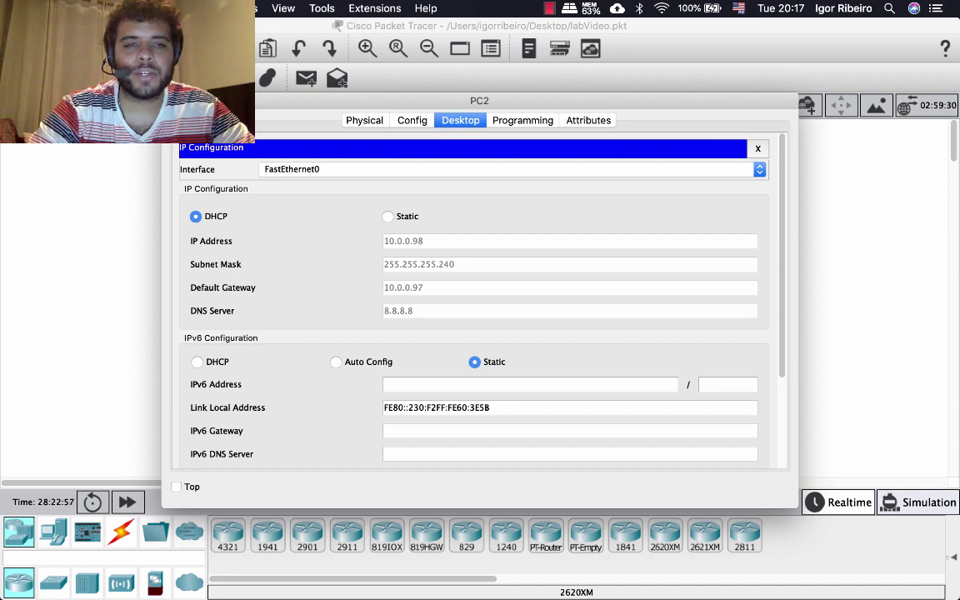
{"action": "left_click", "coordinate": [171, 101]}
Ping PC2 at 10.0.0.98 from PC0's command prompt, interrupt the ping, and close the PC0 window
{"action": "left_click", "coordinate": [185, 207]}
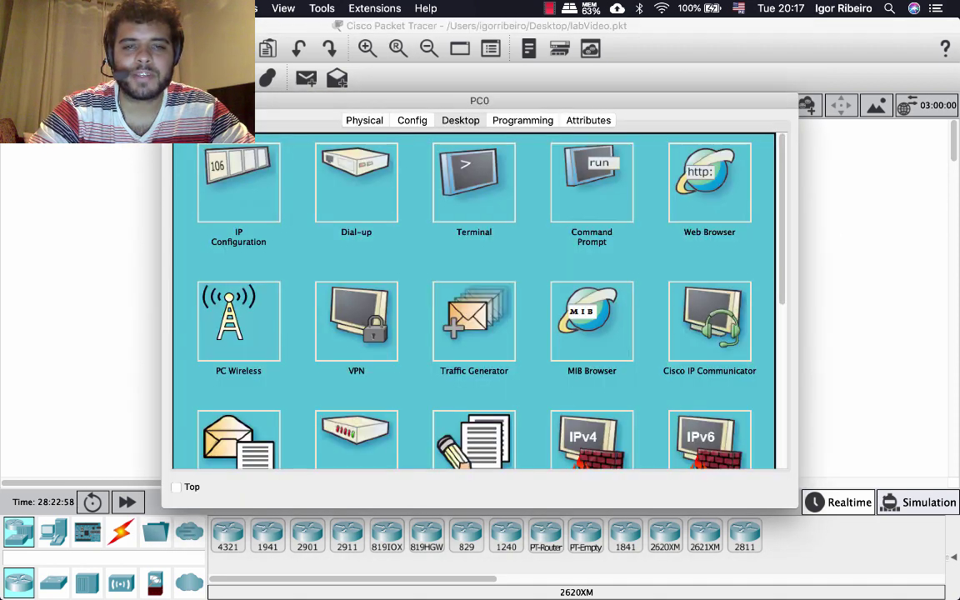
{"action": "left_click", "coordinate": [566, 179]}
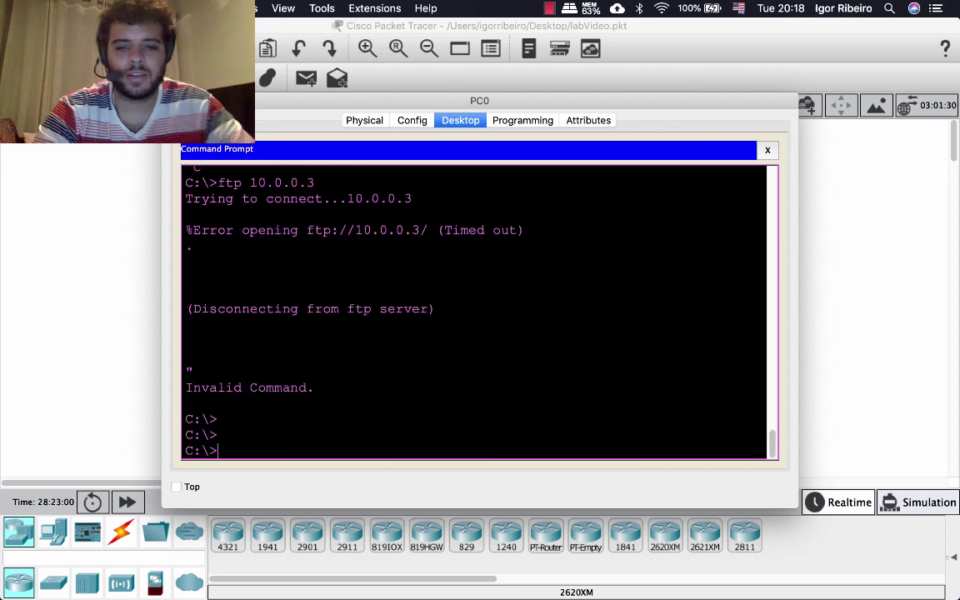
{"action": "type", "text": "ping 10.0.0.98"}
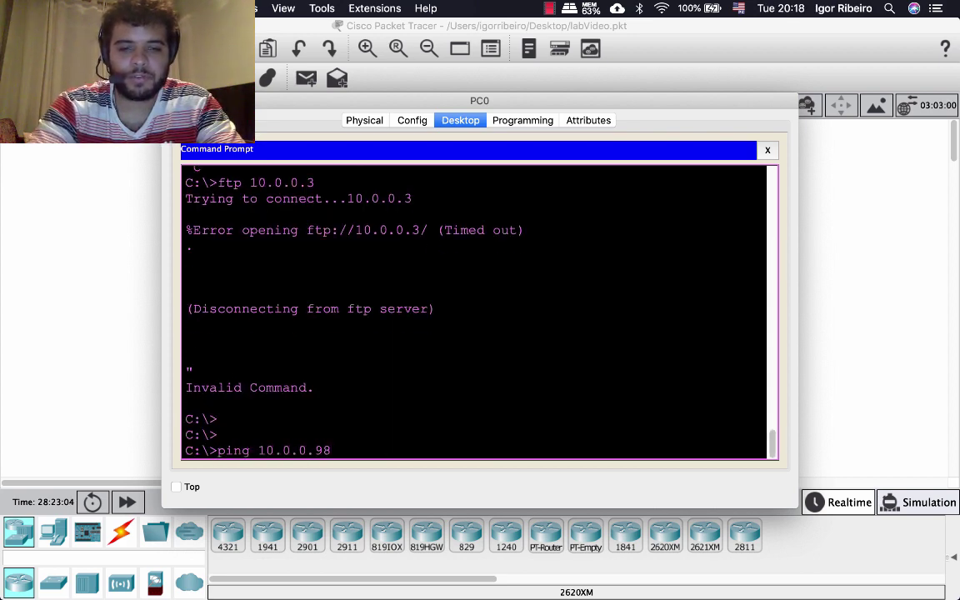
{"action": "key", "text": "Return"}
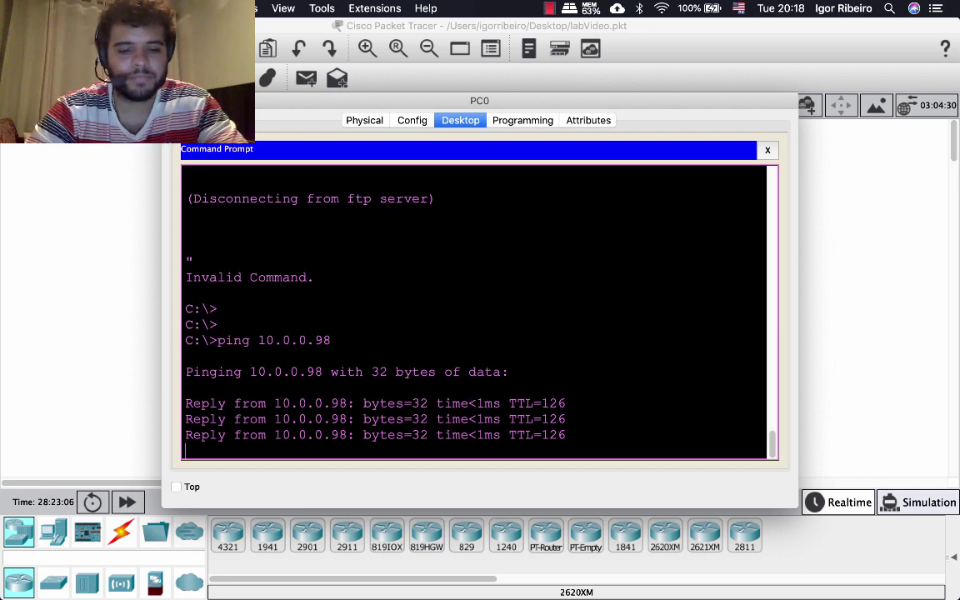
{"action": "key", "text": "ctrl+c"}
{"action": "key", "text": "Escape"}
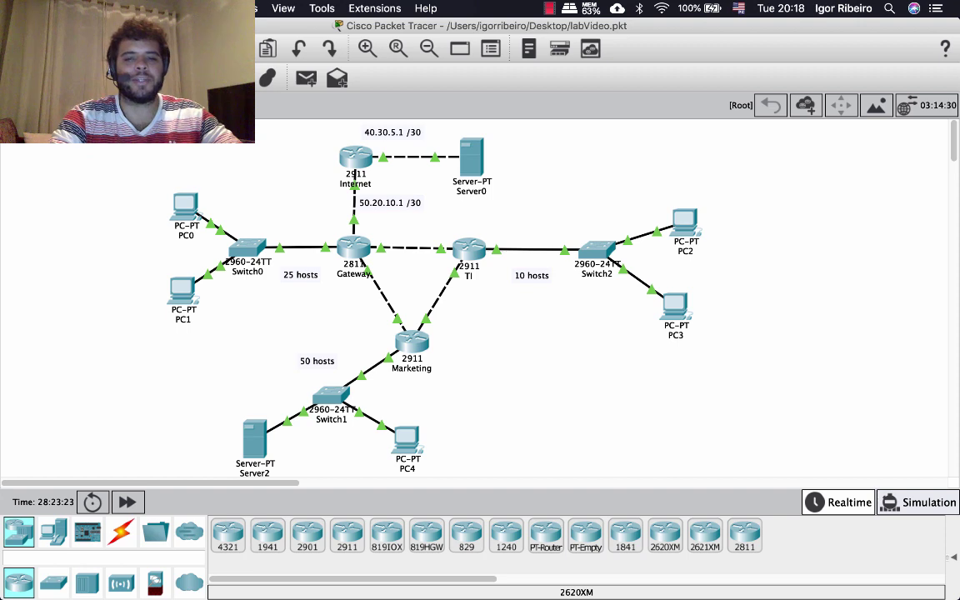
Open router TI's command line and enter global configuration mode with en and conf t
{"action": "left_click", "coordinate": [468, 248]}
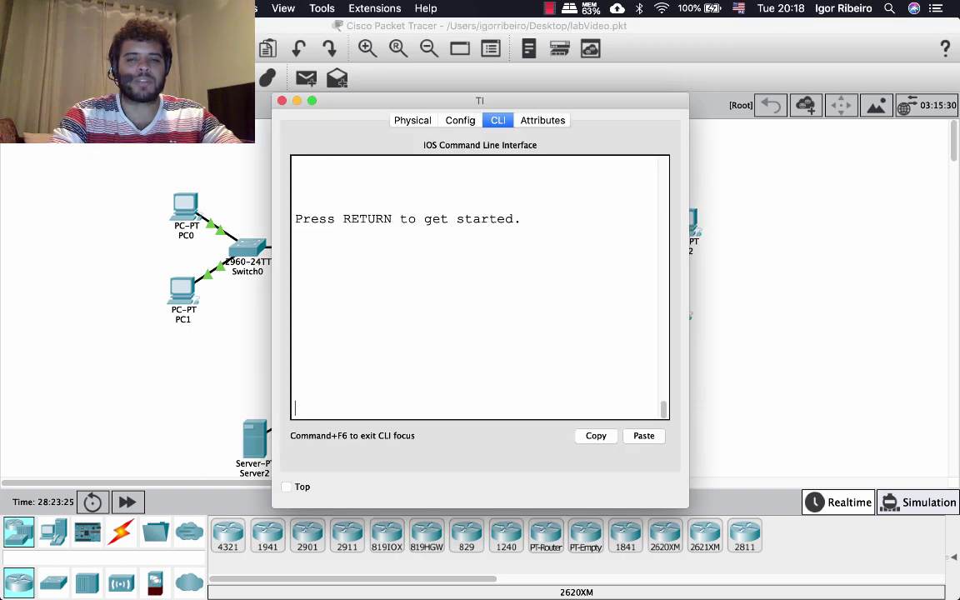
{"action": "key", "text": "Return"}
{"action": "key", "text": "Return"}
{"action": "key", "text": "Return"}
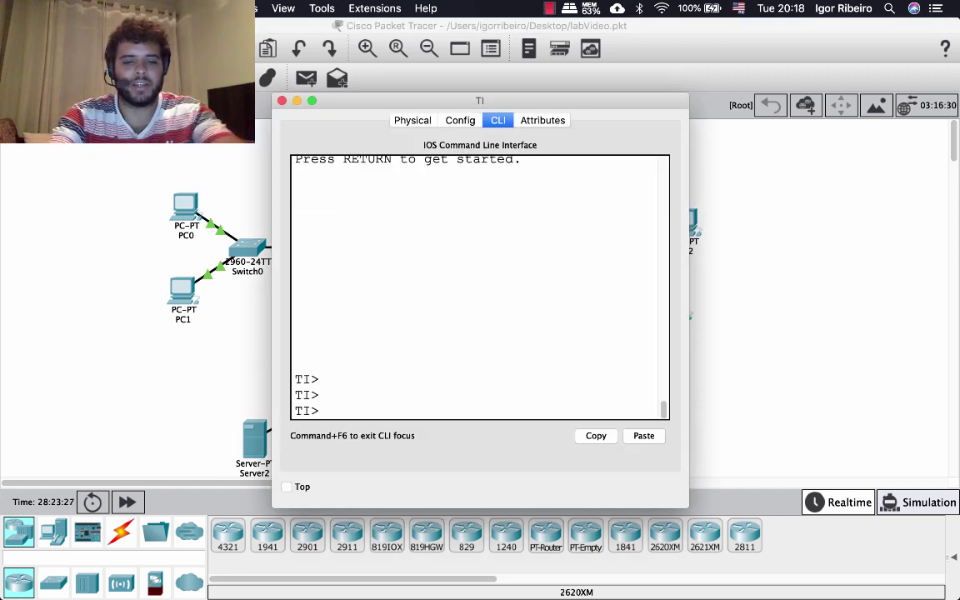
{"action": "type", "text": "en"}
{"action": "key", "text": "Return"}
{"action": "type", "text": "conf t"}
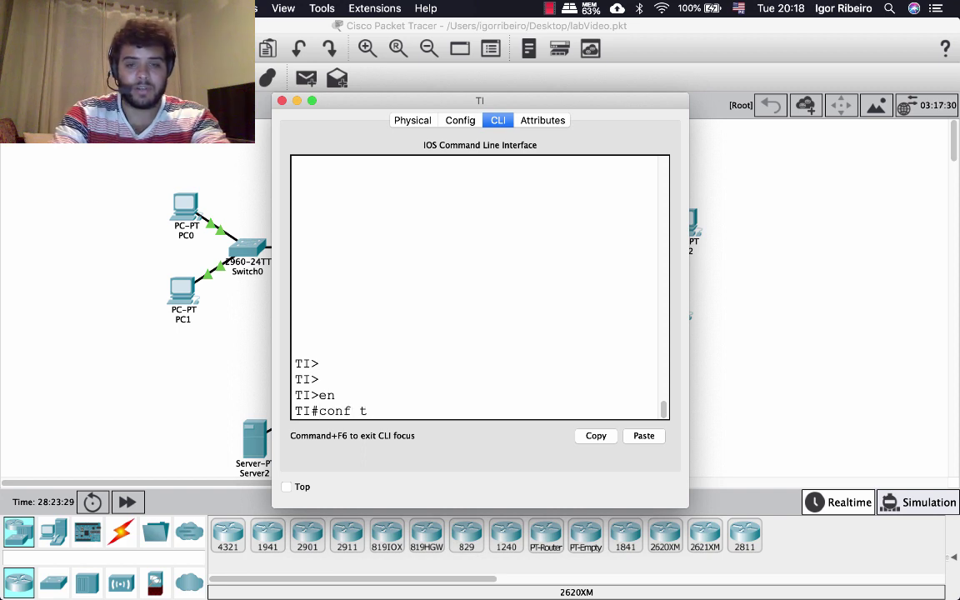
{"action": "key", "text": "Return"}
{"action": "key", "text": "Return"}
{"action": "key", "text": "Return"}
{"action": "key", "text": "Return"}
Create extended access list 100 on router TI with ip access-list extended 100
{"action": "type", "text": "ip acc"}
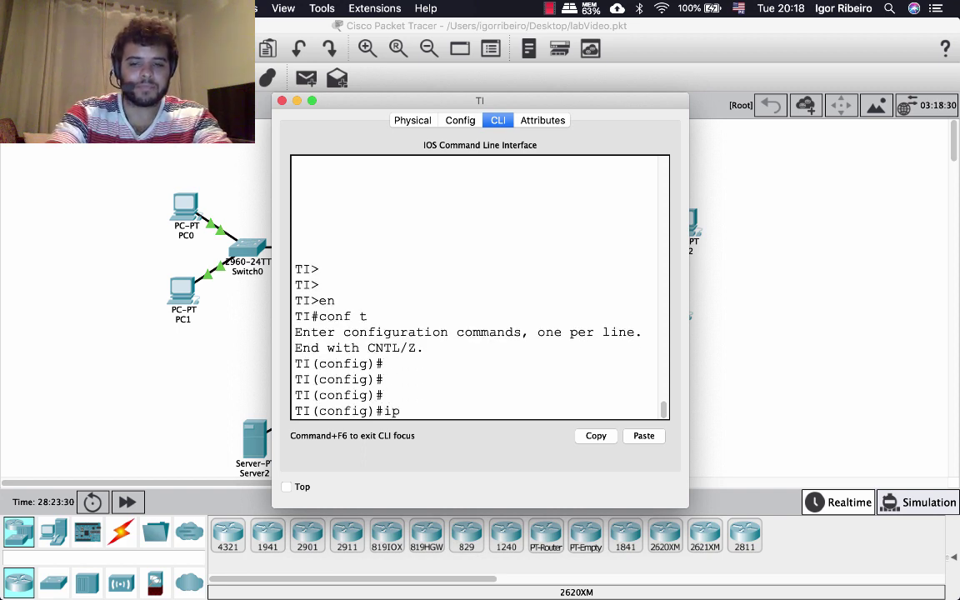
{"action": "key", "text": "Tab"}
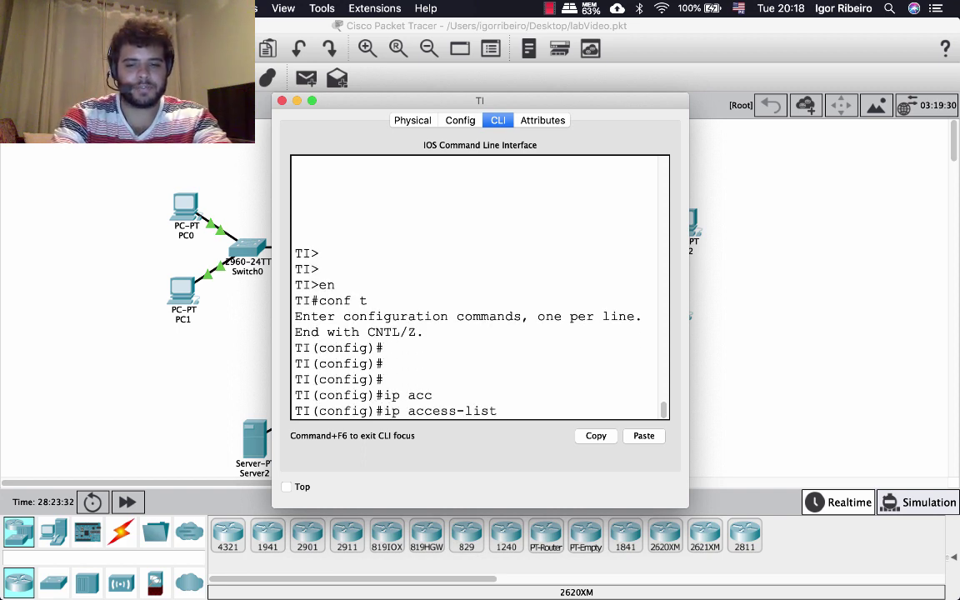
{"action": "type", "text": "ext"}
{"action": "key", "text": "Tab"}
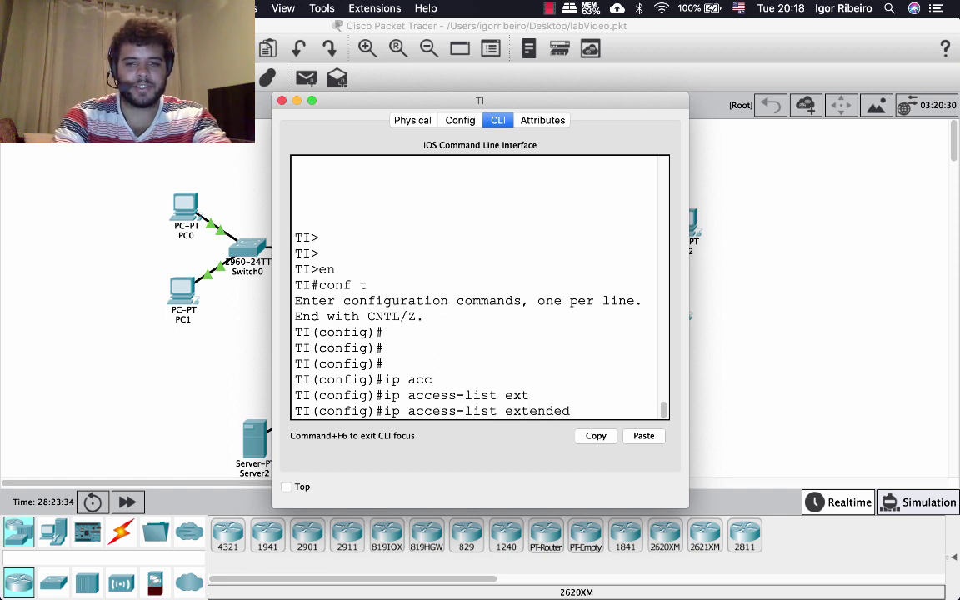
{"action": "type", "text": "100"}
{"action": "key", "text": "Return"}
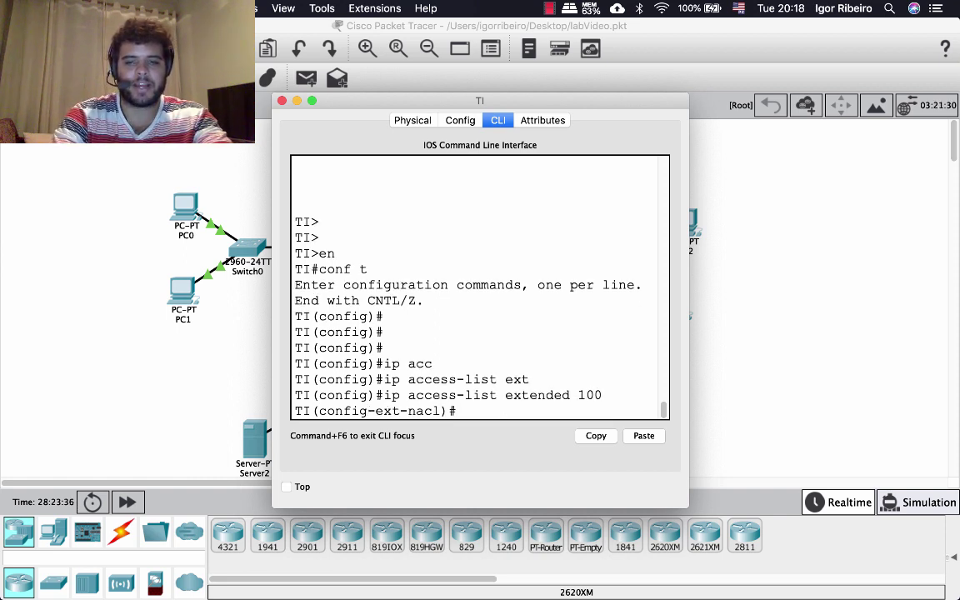
Shift the TI window off the topology and add the rule permit icmp any any to access list 100
{"action": "left_click_drag", "start_coordinate": [480, 100], "coordinate": [596, 93]}
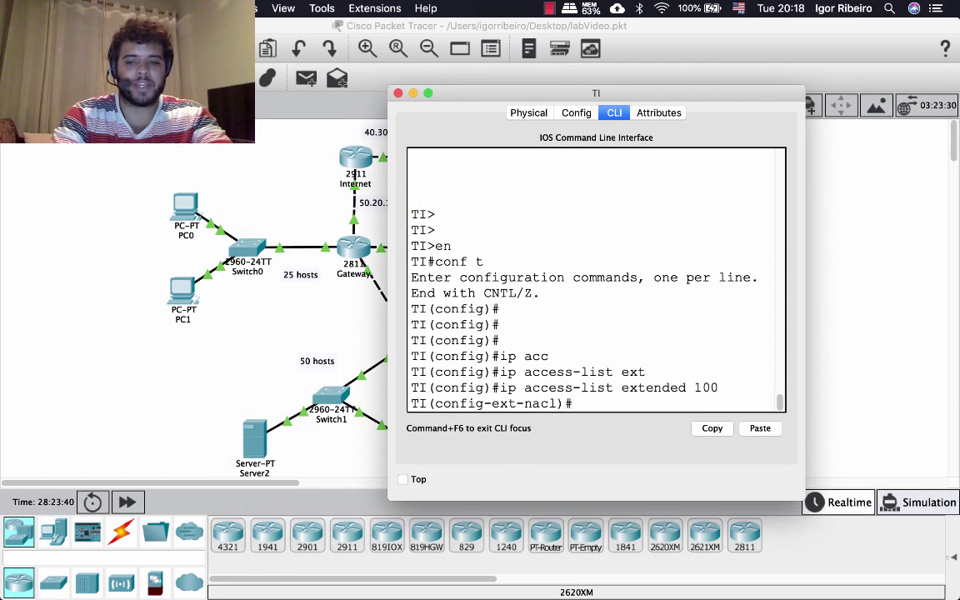
{"action": "type", "text": "permit "}
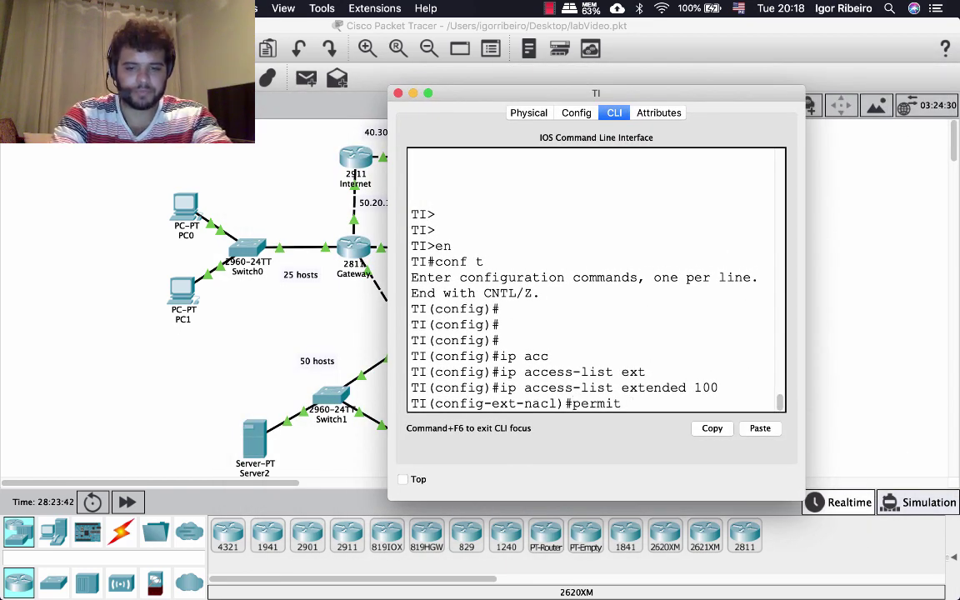
{"action": "type", "text": "icmp "}
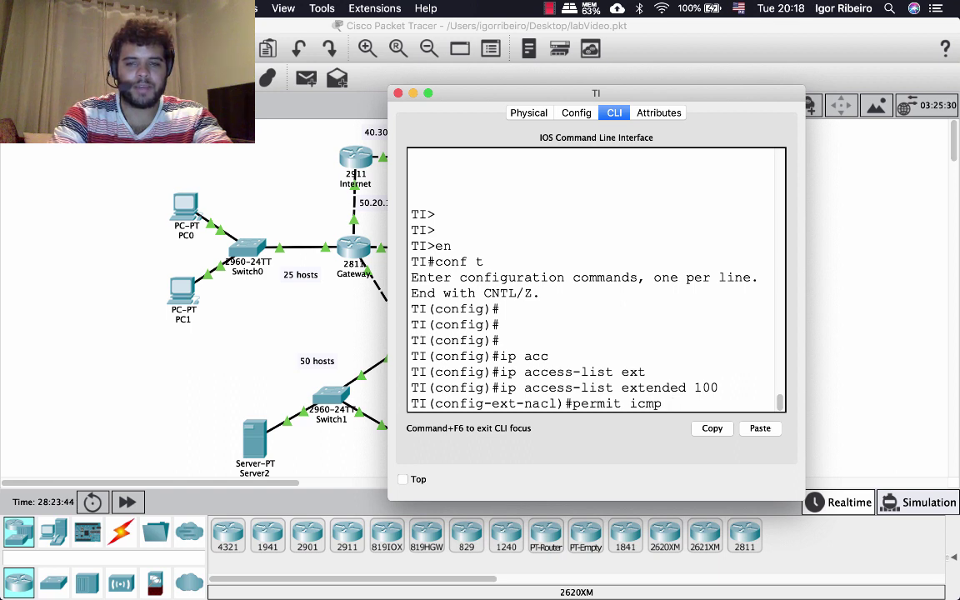
{"action": "type", "text": "any any"}
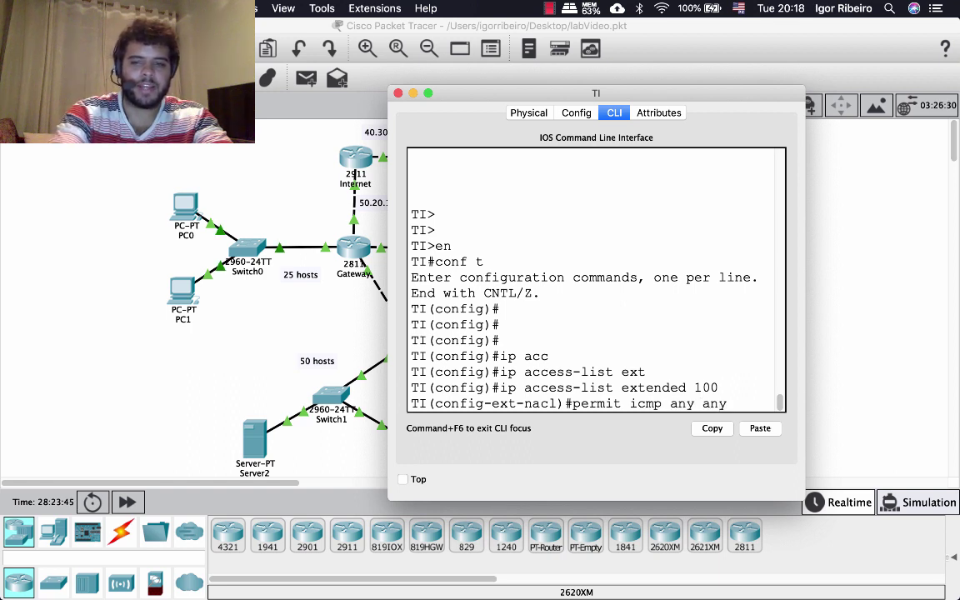
{"action": "key", "text": "Return"}
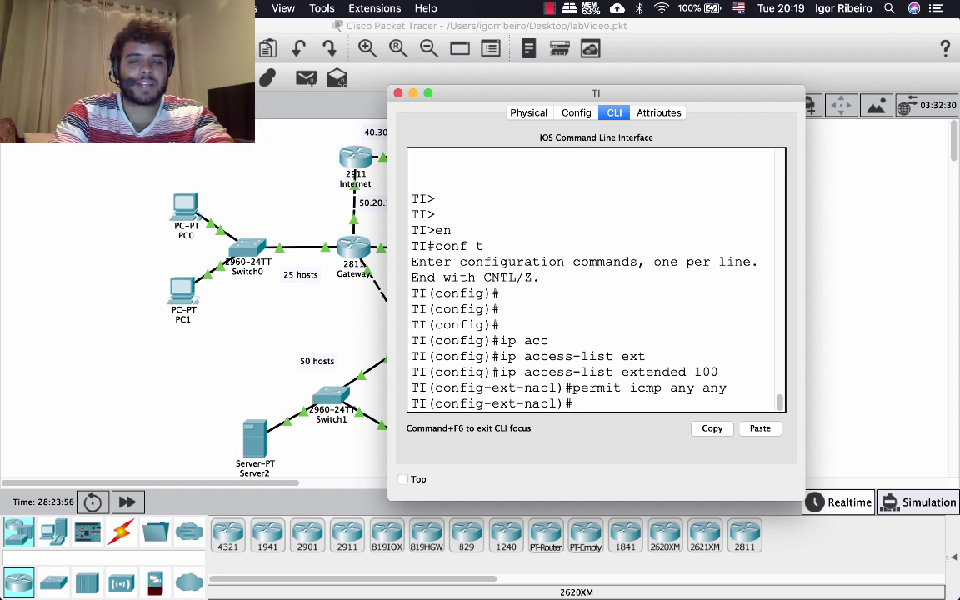
List the port options while adding permit tcp any host 10.0.0.3 eq 21 to access list 100, and exit the list's configuration
{"action": "type", "text": "permit "}
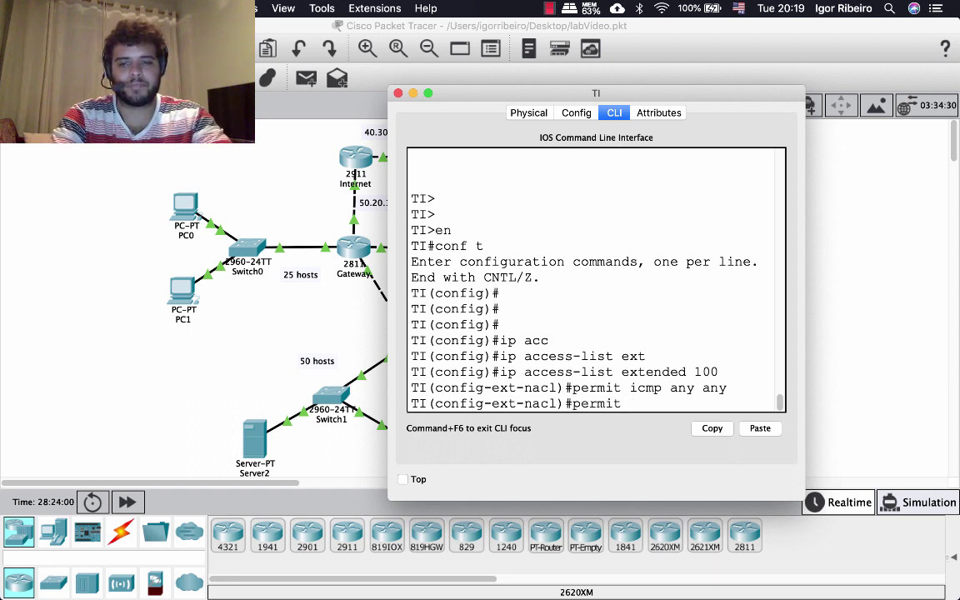
{"action": "type", "text": "tcp"}
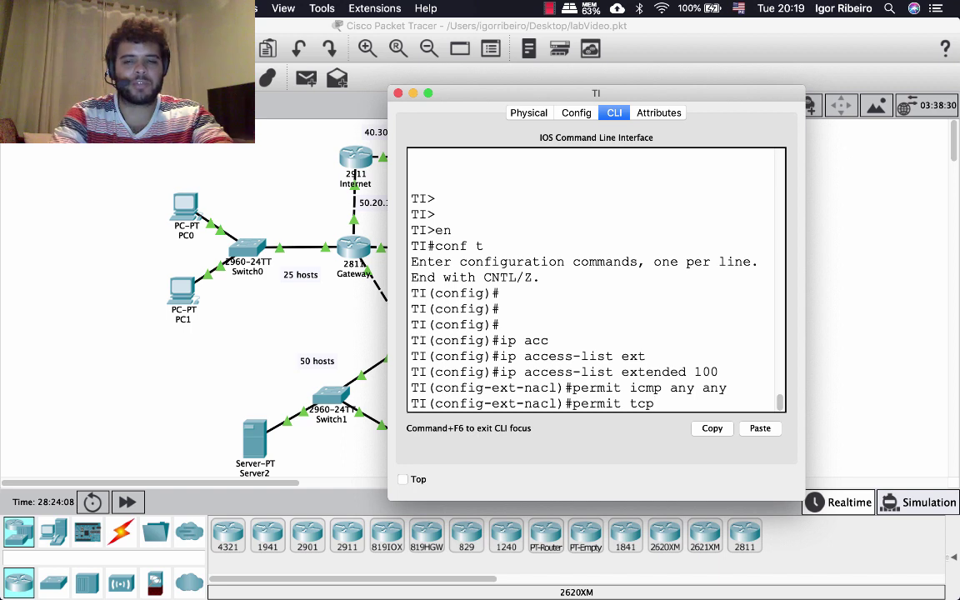
{"action": "type", "text": "any "}
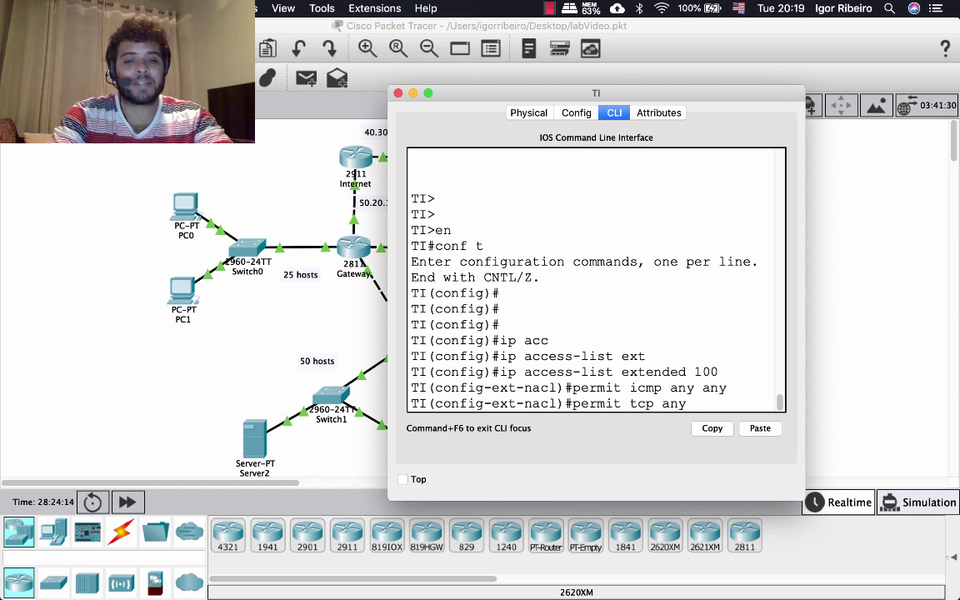
{"action": "type", "text": "10"}
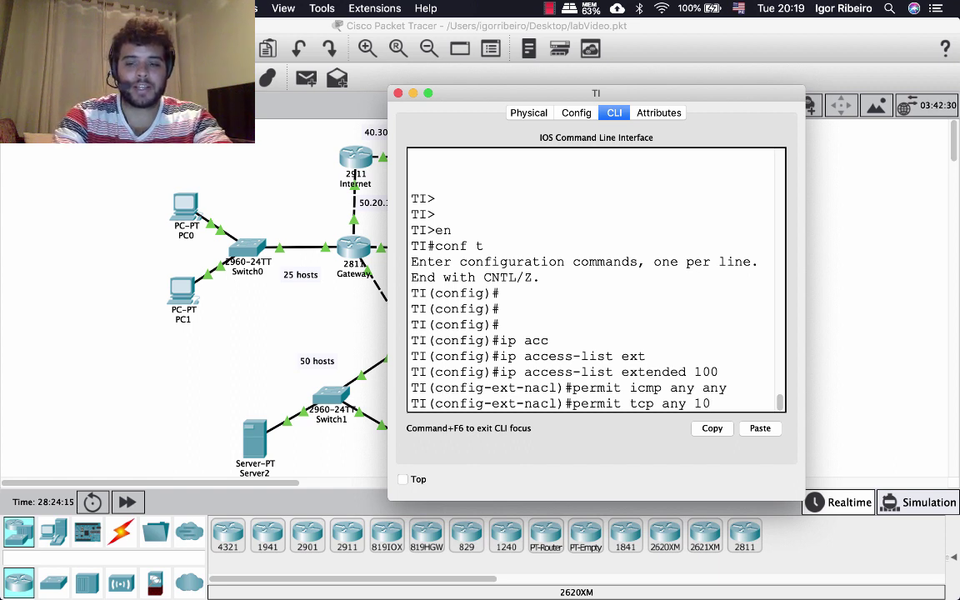
{"action": "key", "text": "BackSpace"}
{"action": "key", "text": "BackSpace"}
{"action": "type", "text": "host"}
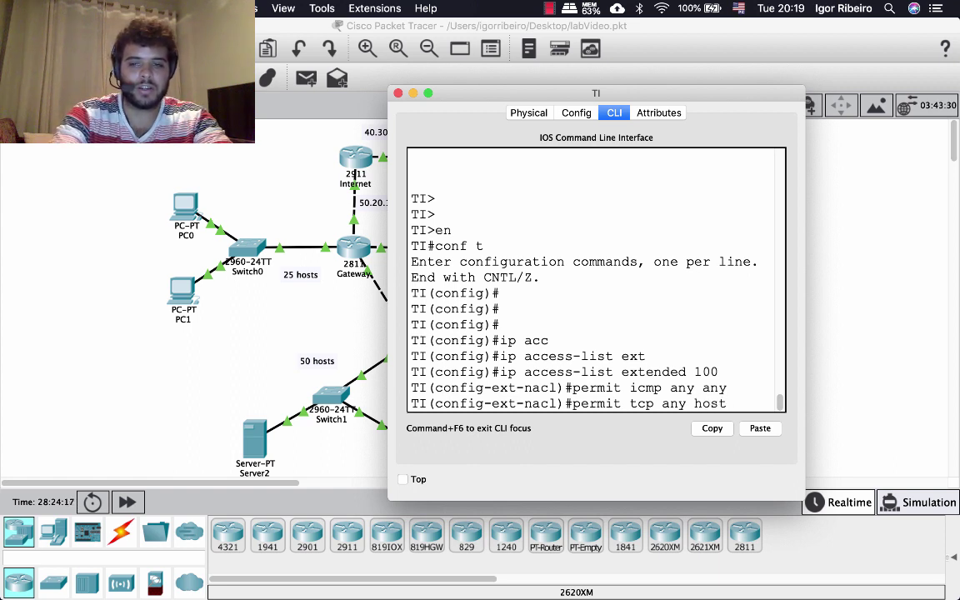
{"action": "type", "text": " 10.0.0"}
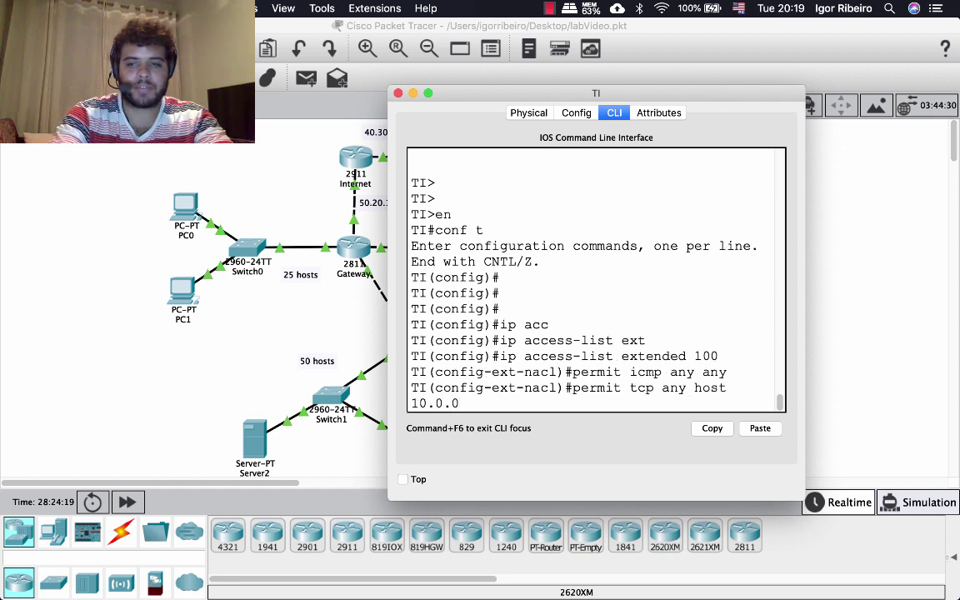
{"action": "type", "text": ".3 eq"}
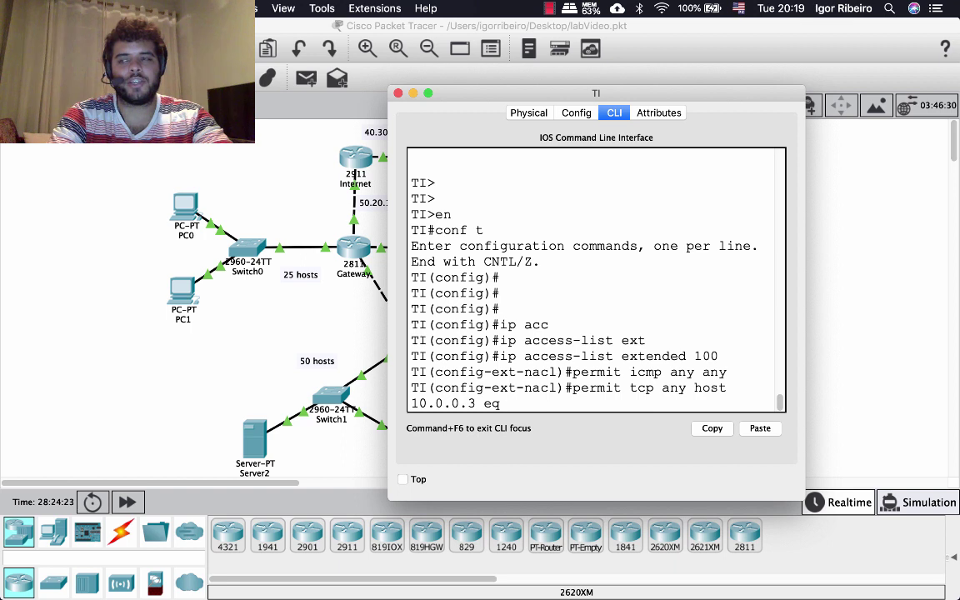
{"action": "type", "text": " 21"}
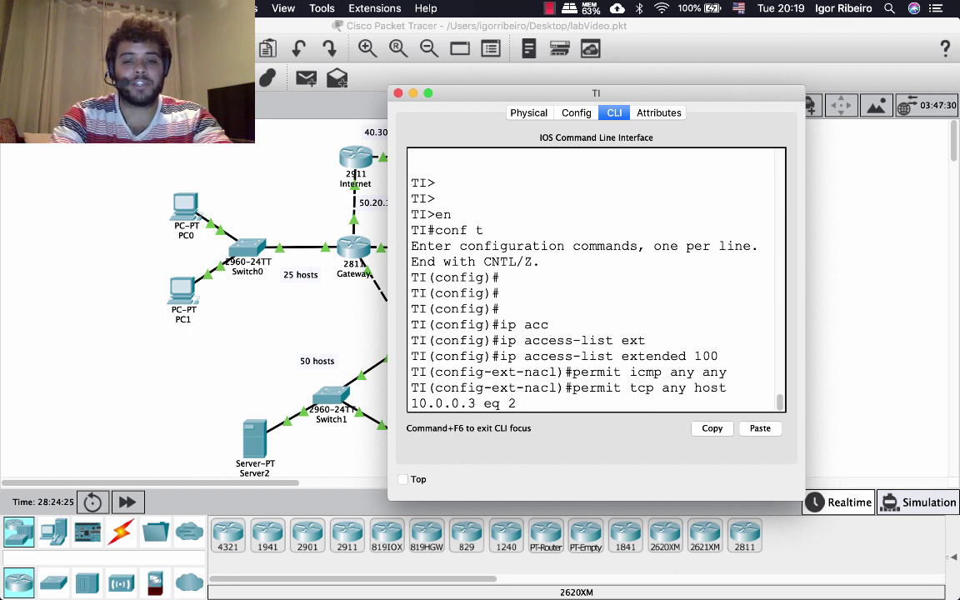
{"action": "key", "text": "BackSpace"}
{"action": "key", "text": "BackSpace"}
{"action": "key", "text": "BackSpace"}
{"action": "type", "text": "ftp"}
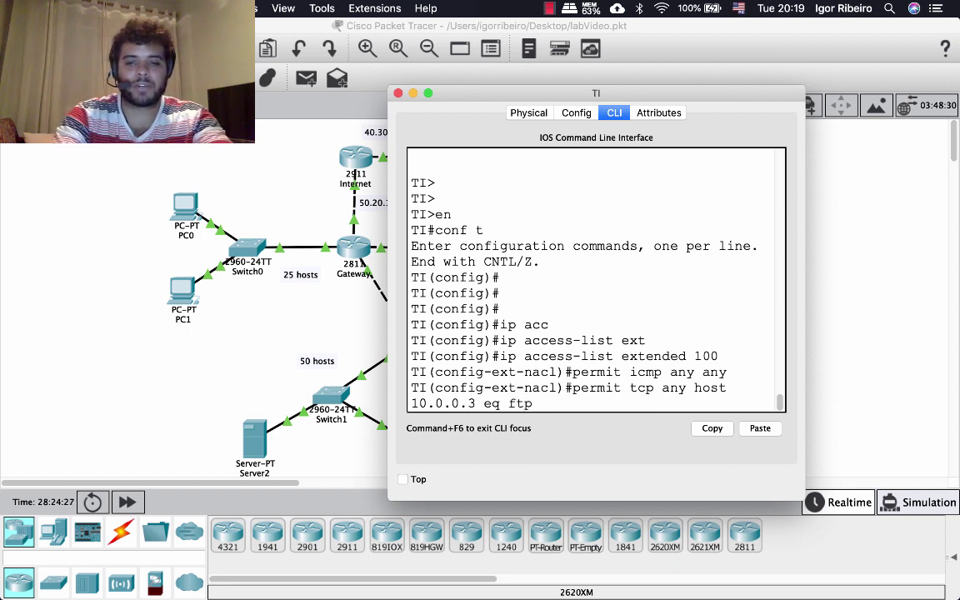
{"action": "key", "text": "BackSpace"}
{"action": "key", "text": "BackSpace"}
{"action": "key", "text": "BackSpace"}
{"action": "key", "text": "BackSpace"}
{"action": "type", "text": "?"}
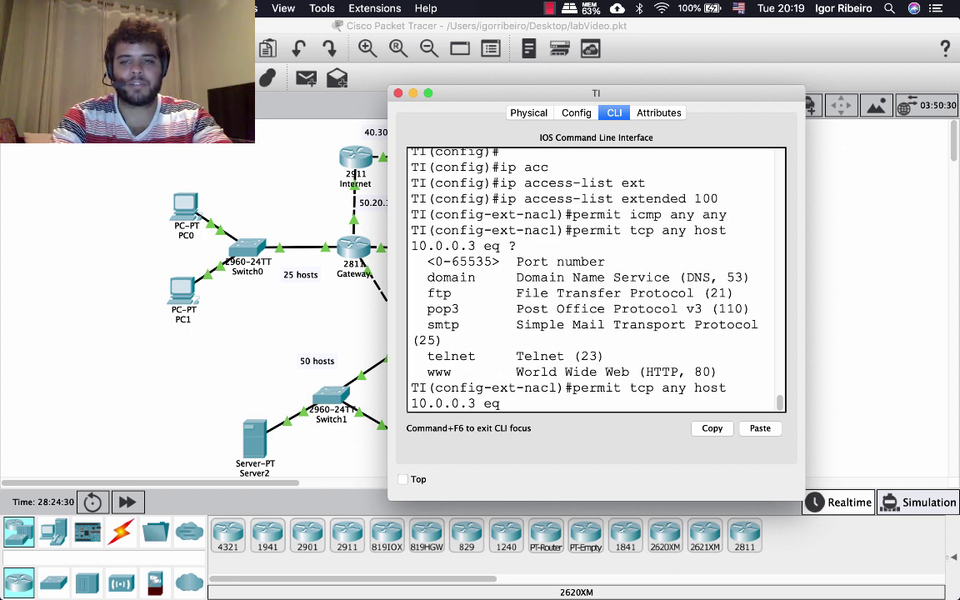
{"action": "type", "text": "21"}
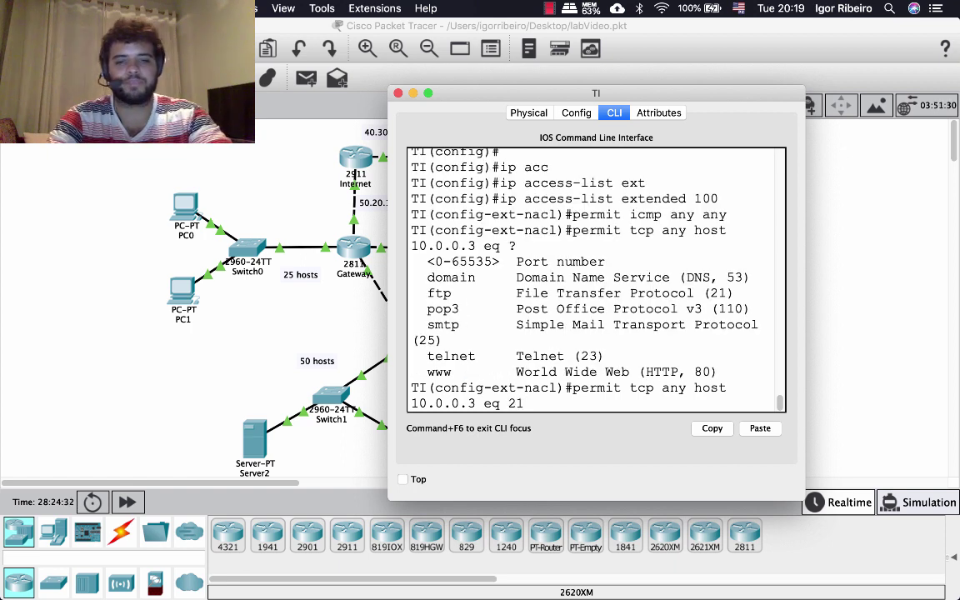
{"action": "key", "text": "Return"}
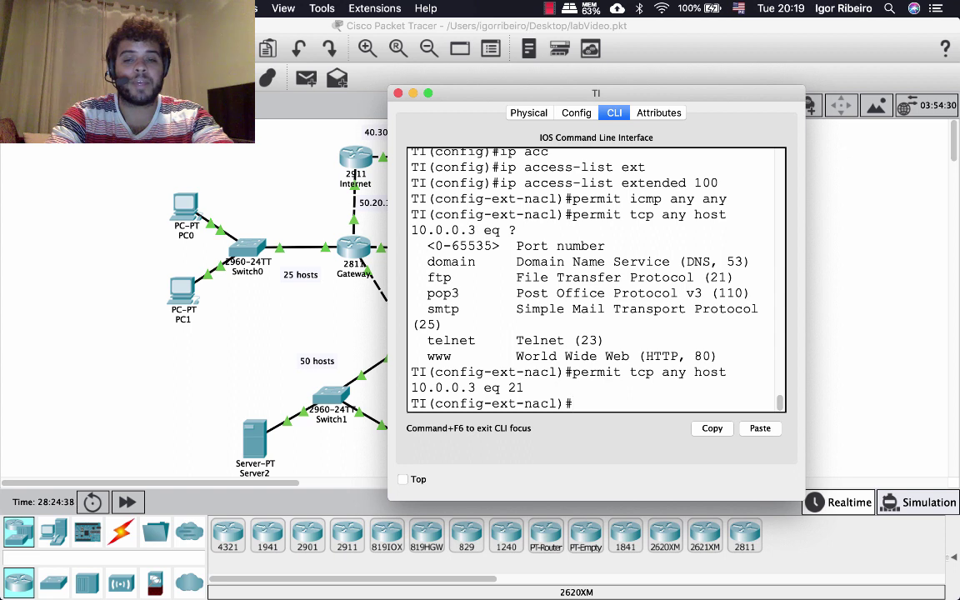
{"action": "type", "text": "exit"}
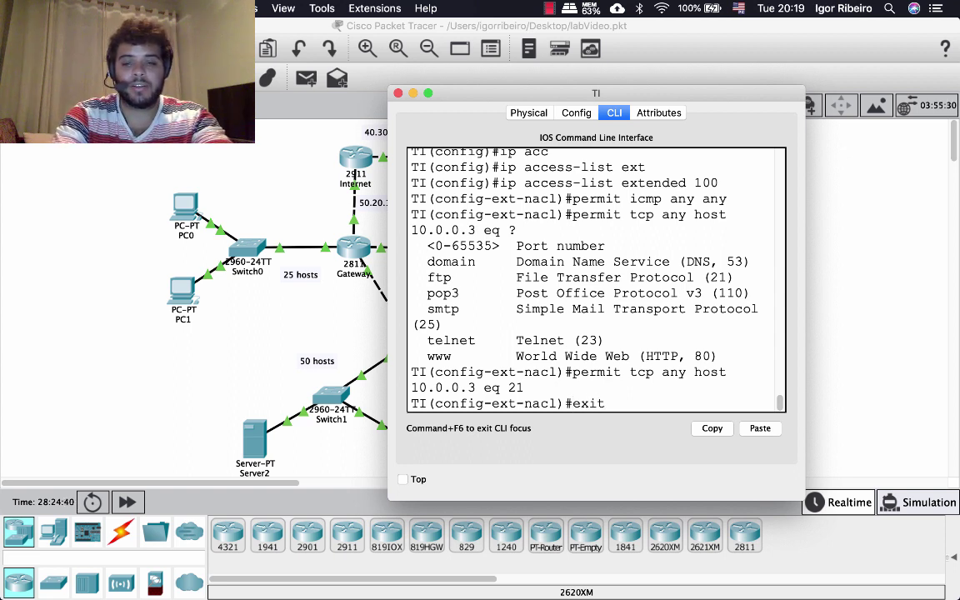
{"action": "key", "text": "Return"}
{"action": "key", "text": "Return"}
{"action": "key", "text": "Return"}
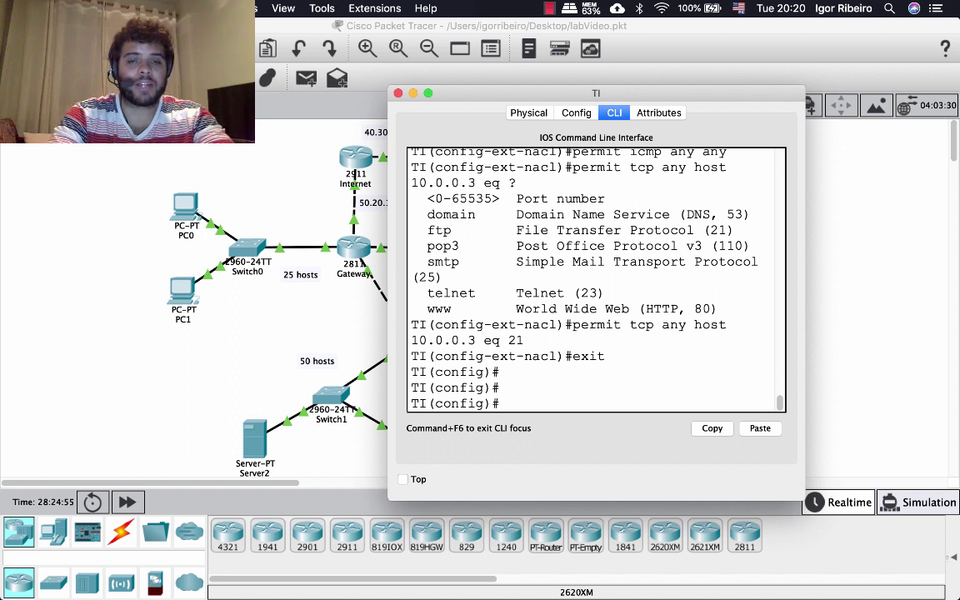
Close the TI window and reattach TI's end of the Switch2 cable to GigabitEthernet0/2
{"action": "key", "text": "super+w"}
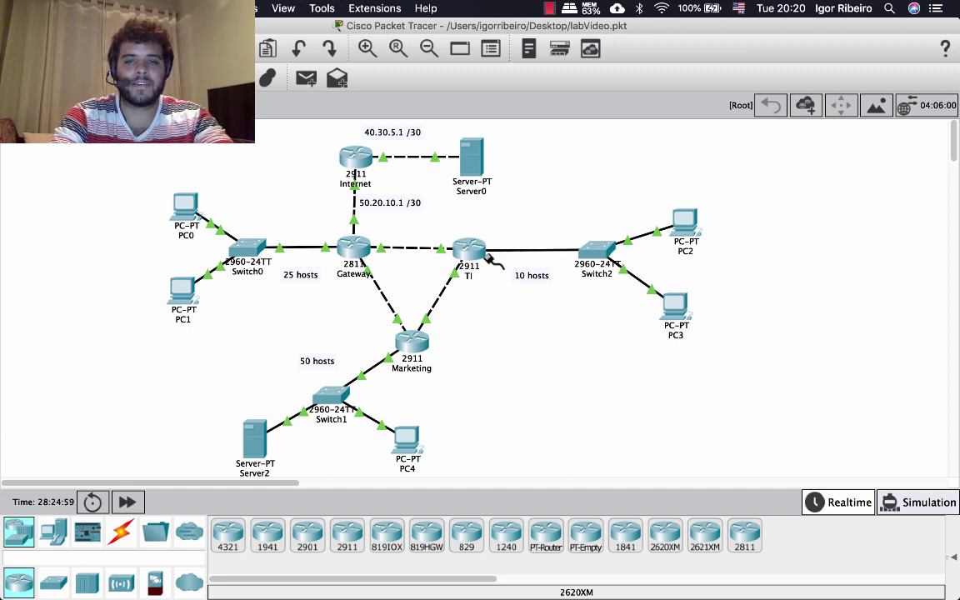
{"action": "left_click", "coordinate": [471, 249]}
{"action": "left_click", "coordinate": [518, 292]}
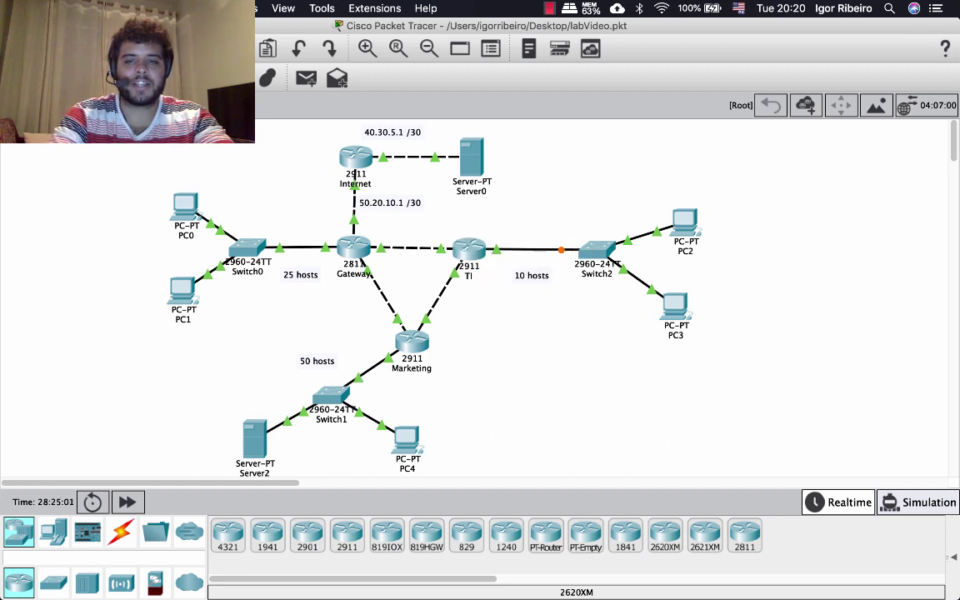
Apply access list 100 inbound on TI's interface giga 0/2 with ip access-group 100 in, and close the TI window
{"action": "left_click", "coordinate": [469, 250]}
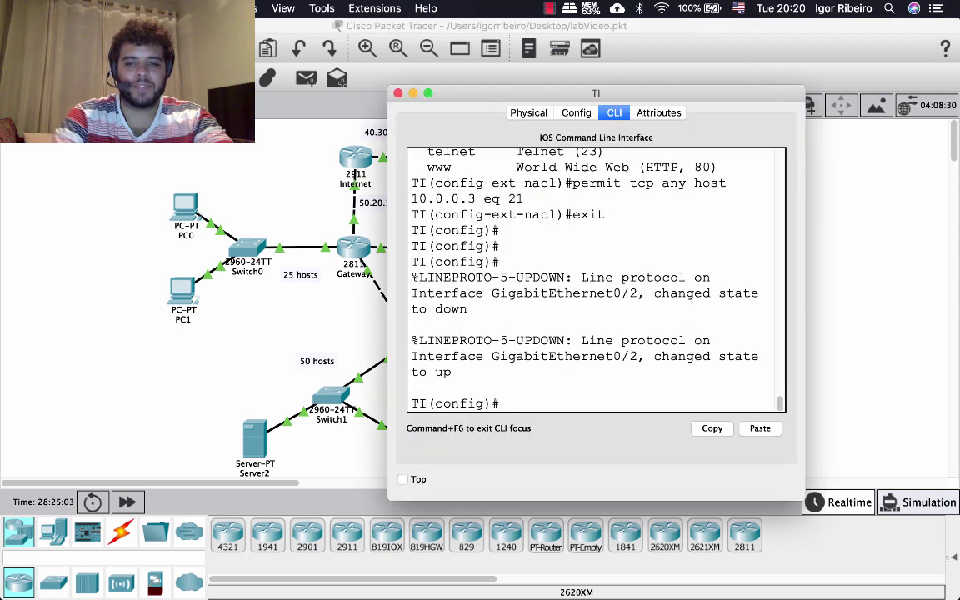
{"action": "type", "text": "int giga"}
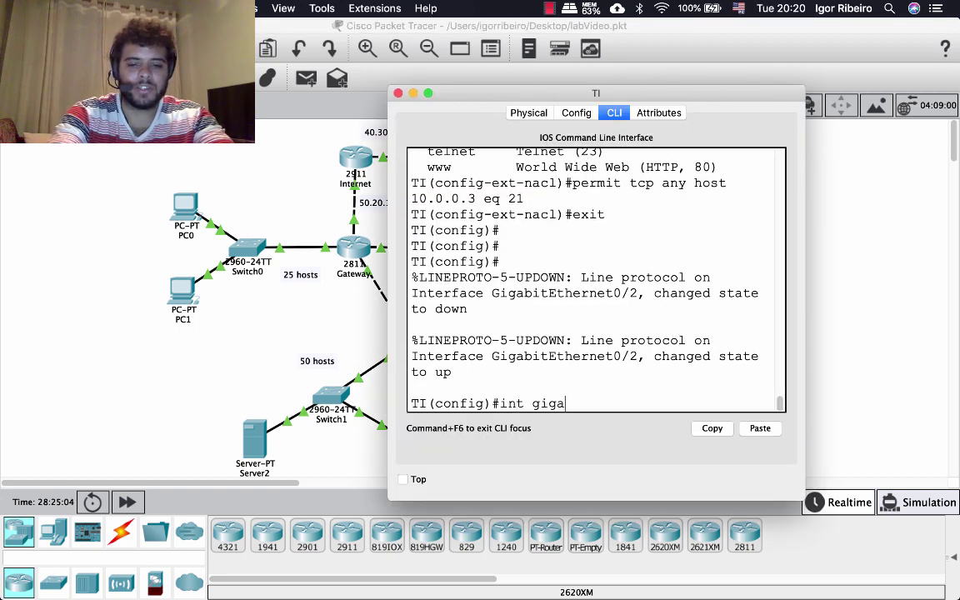
{"action": "type", "text": " 0/2"}
{"action": "key", "text": "Return"}
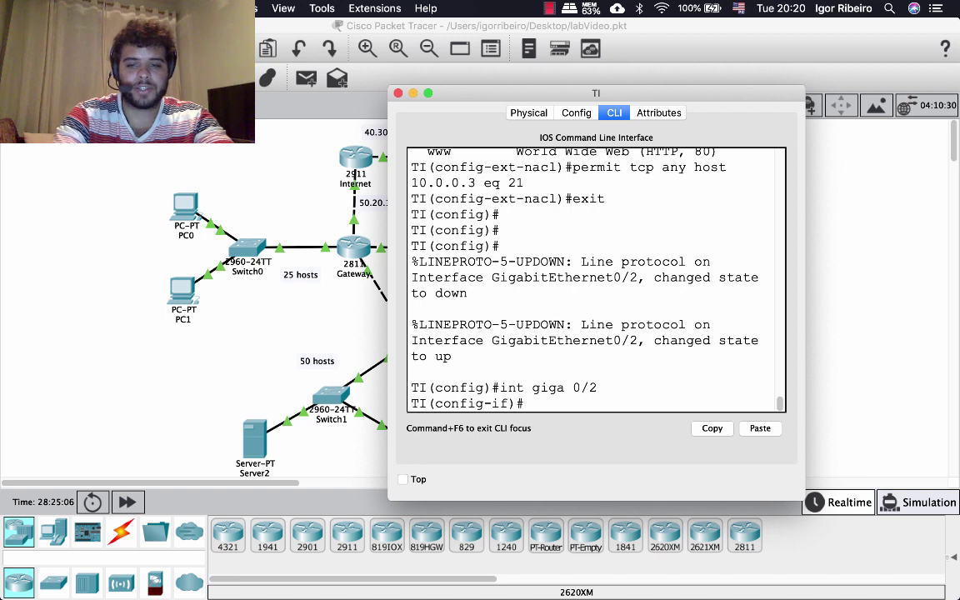
{"action": "type", "text": "ip acc"}
{"action": "key", "text": "Tab"}
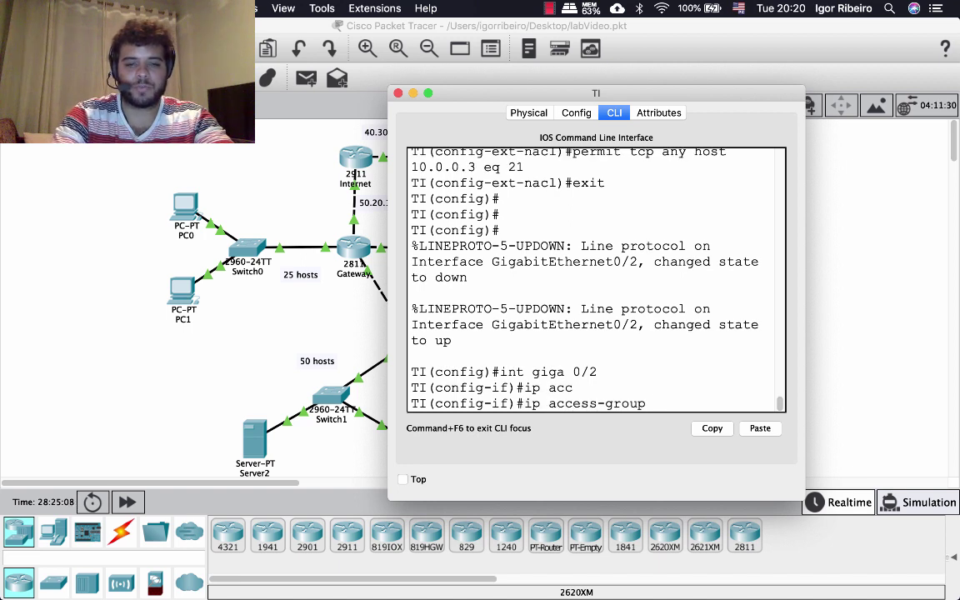
{"action": "type", "text": "100 in"}
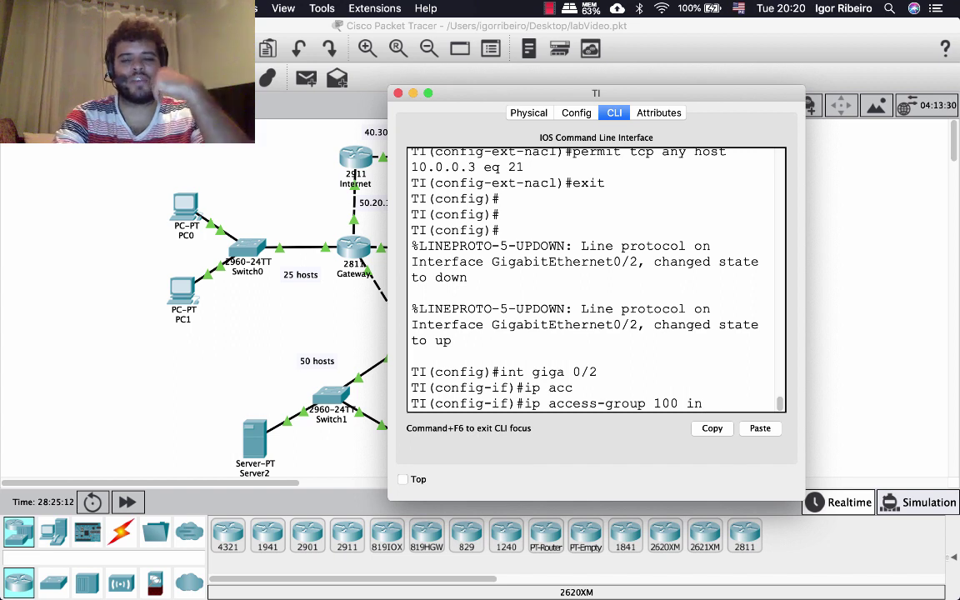
{"action": "key", "text": "Return"}
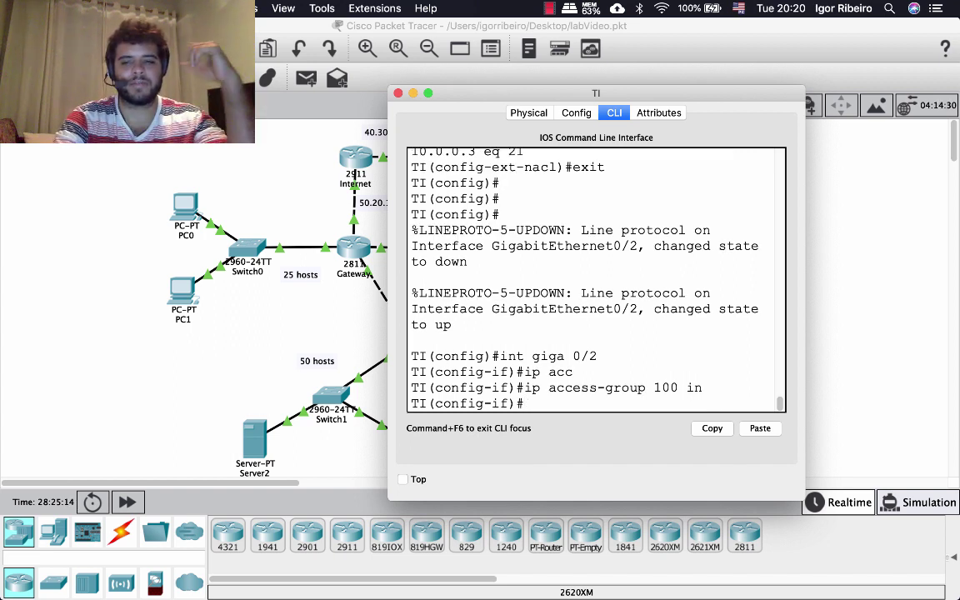
{"action": "key", "text": "super+w"}
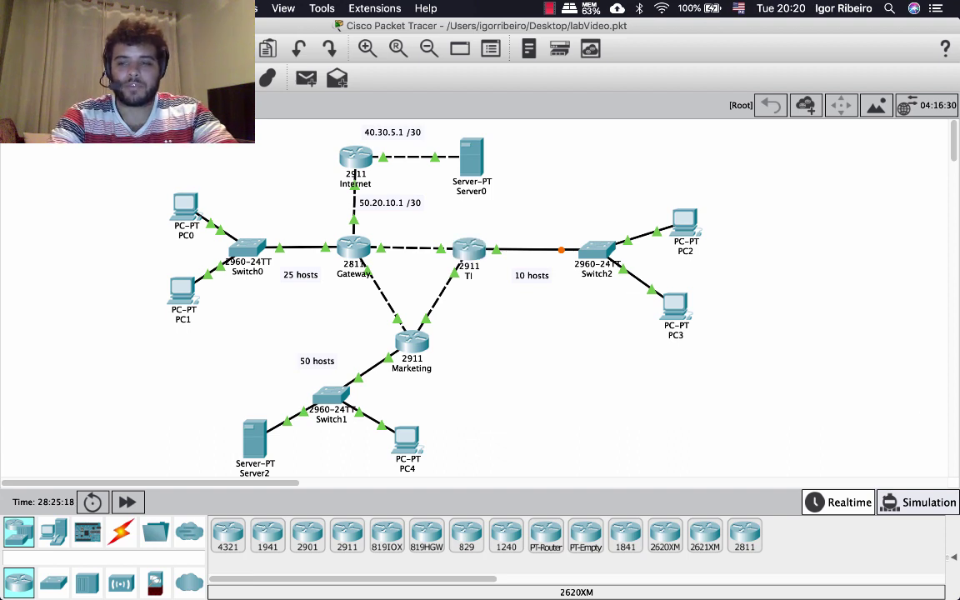
Alternate between Simulation and Realtime modes to advance the TI–Switch2 link's convergence, finishing in Realtime mode
{"action": "key", "text": "shift+s"}
{"action": "key", "text": "shift+r"}
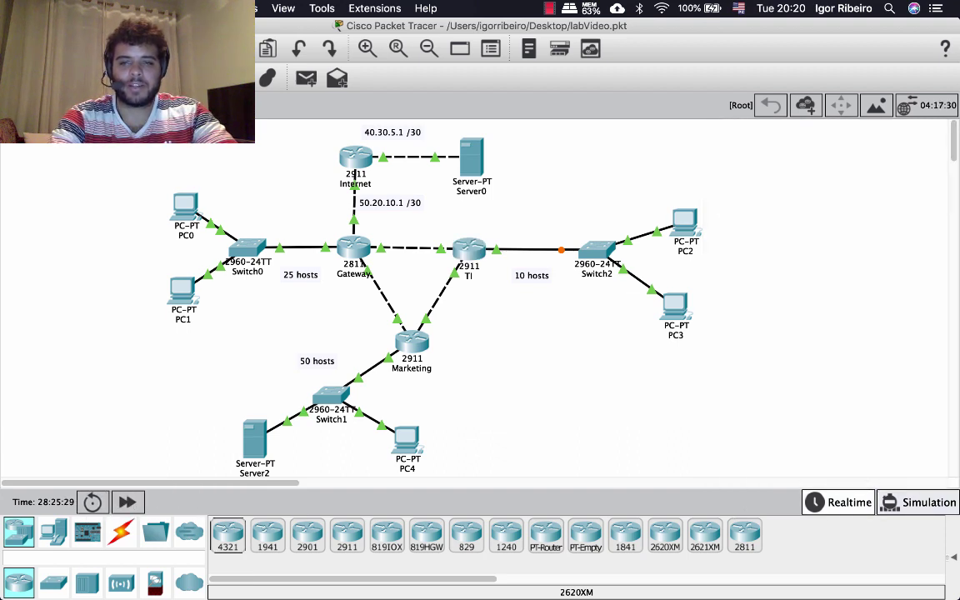
{"action": "key", "text": "shift+s"}
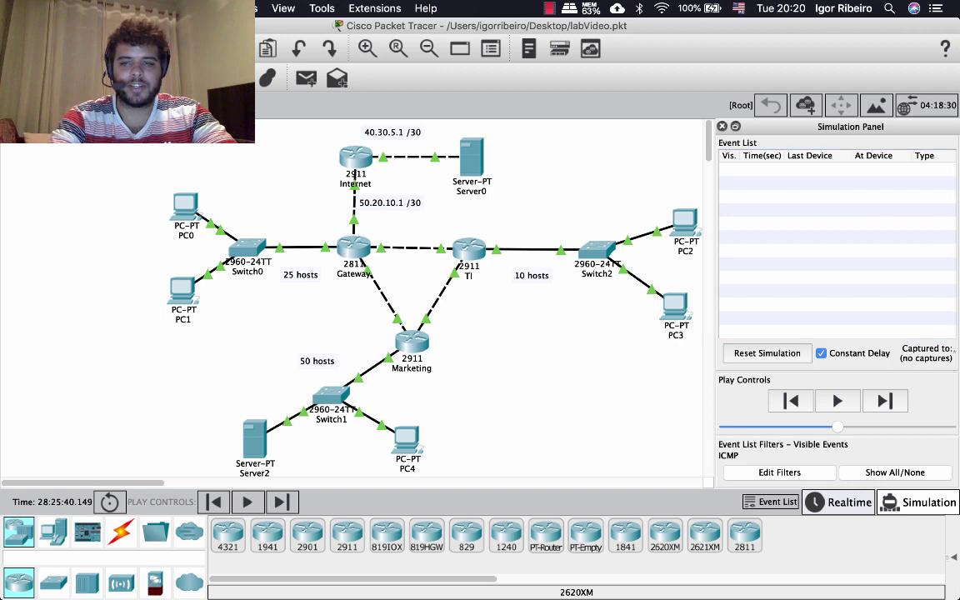
{"action": "key", "text": "shift+r"}
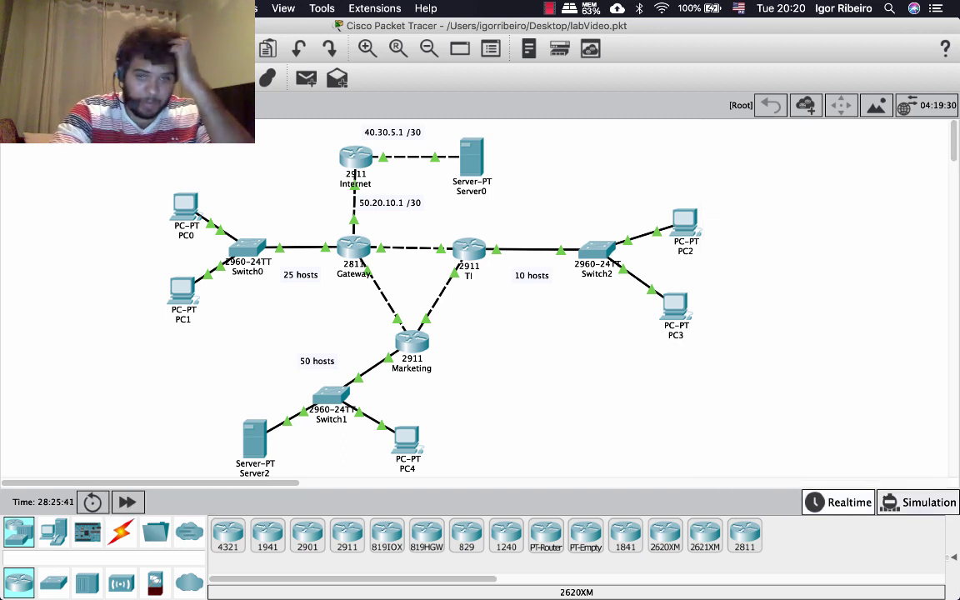
Test HTTP access from PC2 by requesting 10.0.0.3 in its web browser
{"action": "left_click", "coordinate": [684, 221]}
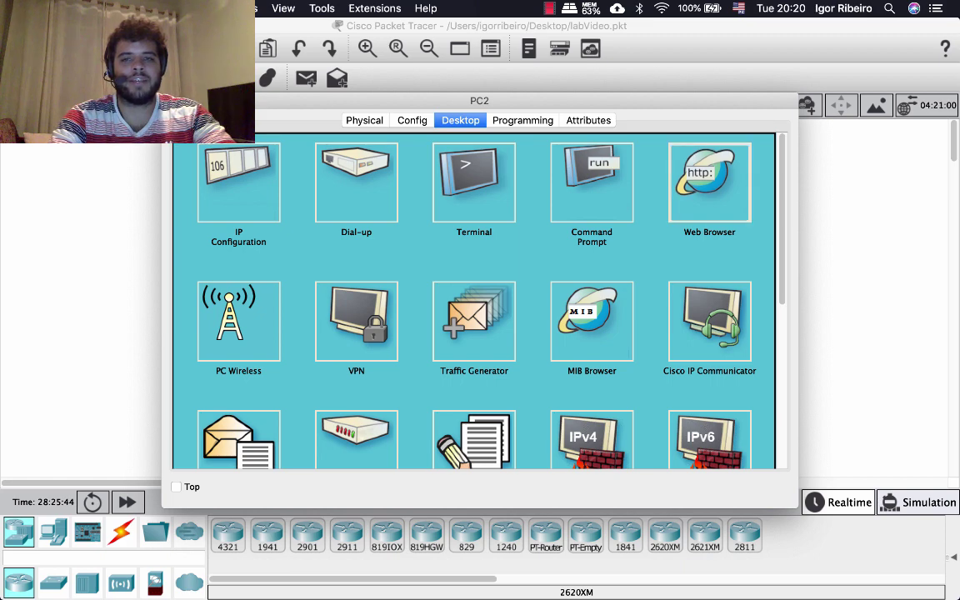
{"action": "left_click", "coordinate": [709, 183]}
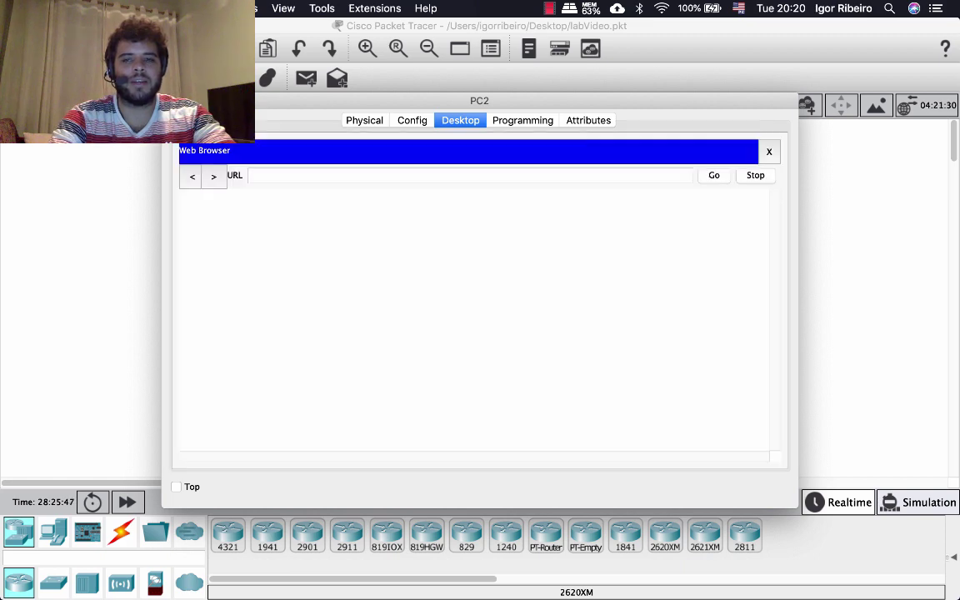
{"action": "left_click", "coordinate": [470, 175]}
{"action": "type", "text": "10.0.0.3"}
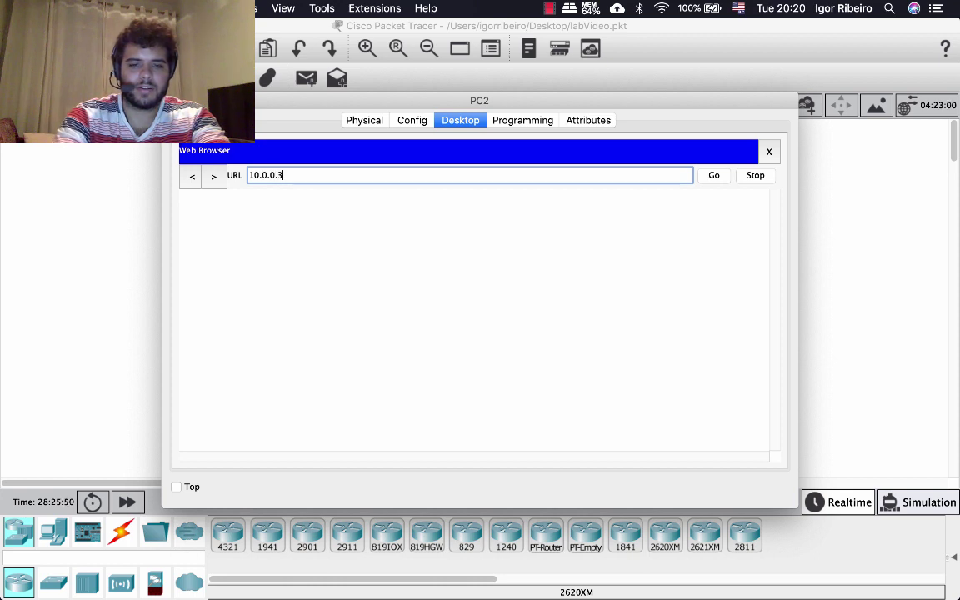
{"action": "key", "text": "Return"}
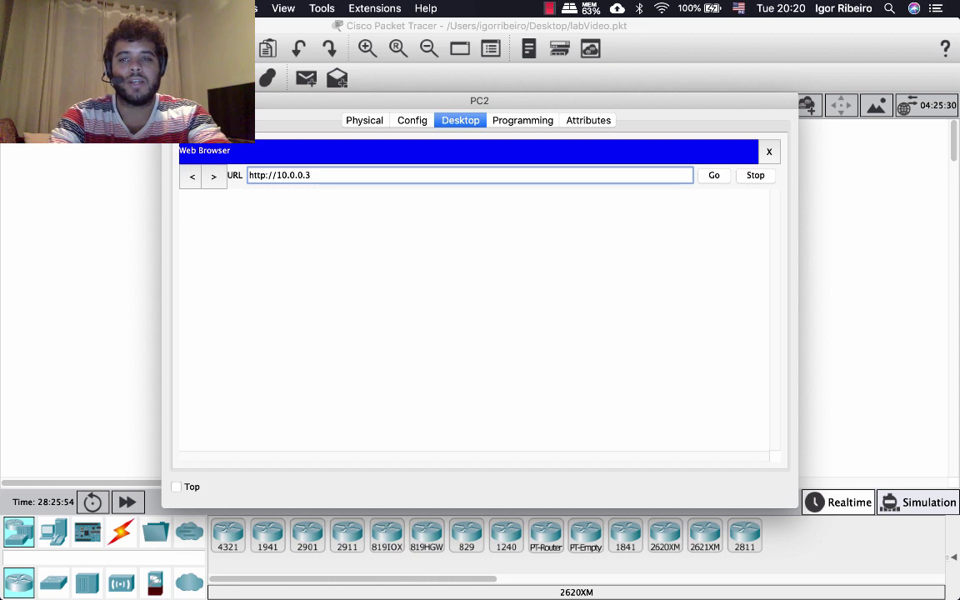
Close PC2's web browser, ping 10.0.0.3 from its command prompt, and interrupt the ping
{"action": "left_click", "coordinate": [769, 151]}
{"action": "left_click", "coordinate": [592, 183]}
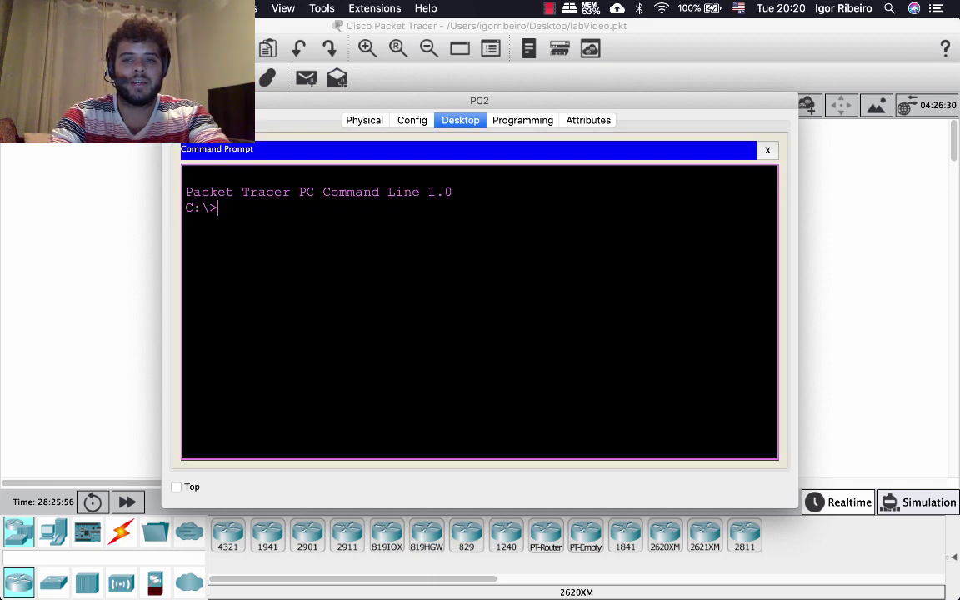
{"action": "type", "text": "ping "}
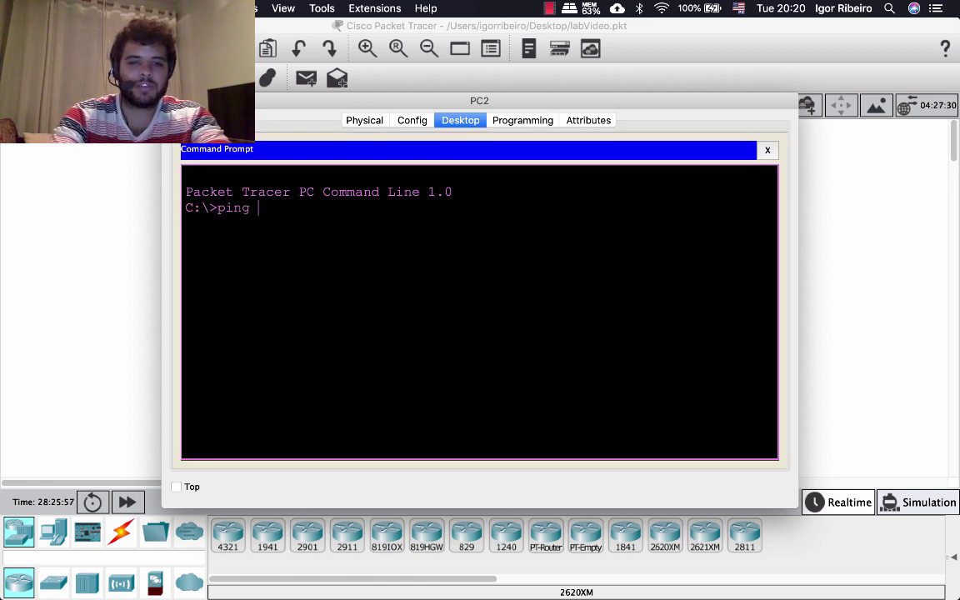
{"action": "type", "text": "10.0.0.3"}
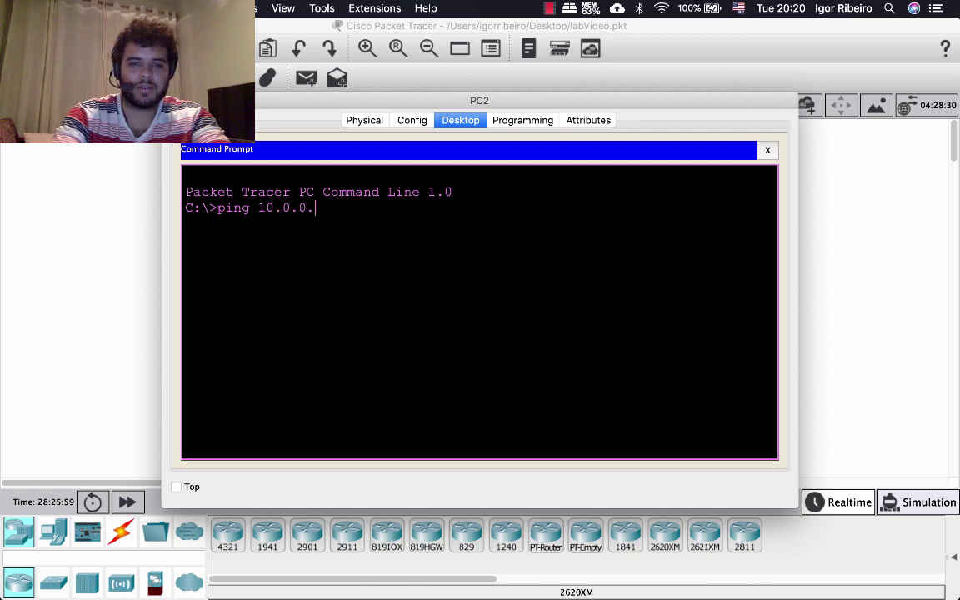
{"action": "key", "text": "Return"}
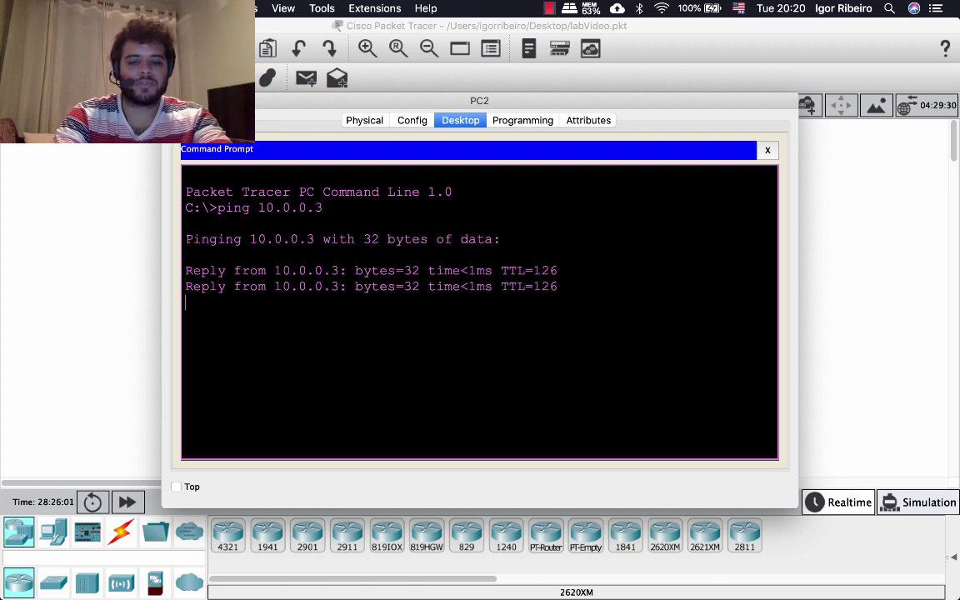
{"action": "key", "text": "ctrl+c"}
Test FTP from PC2 with ftp 10.0.0.3, abandon the login at the username prompt, and close the PC2 window
{"action": "type", "text": "ft"}
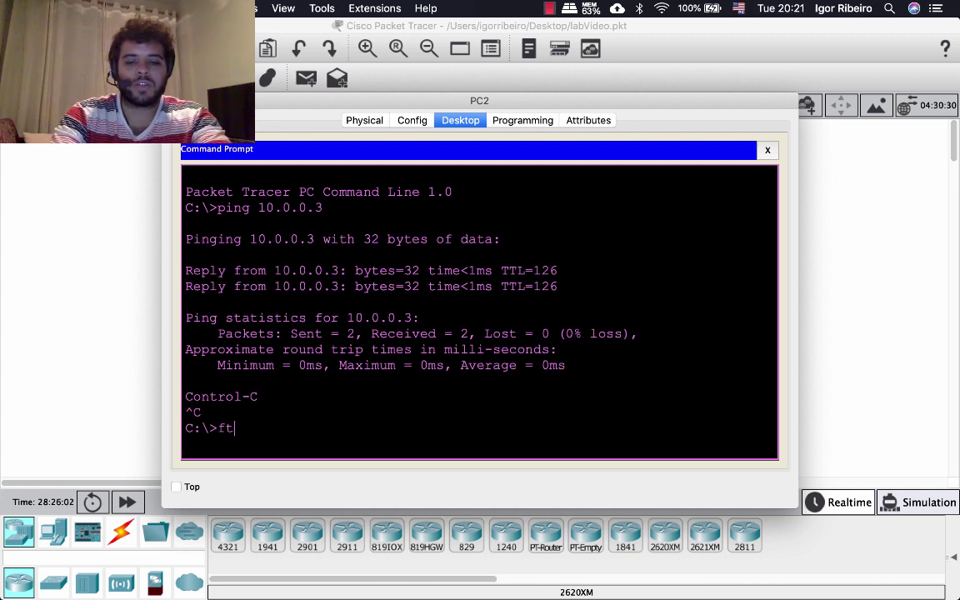
{"action": "type", "text": "p 10.0.0.3"}
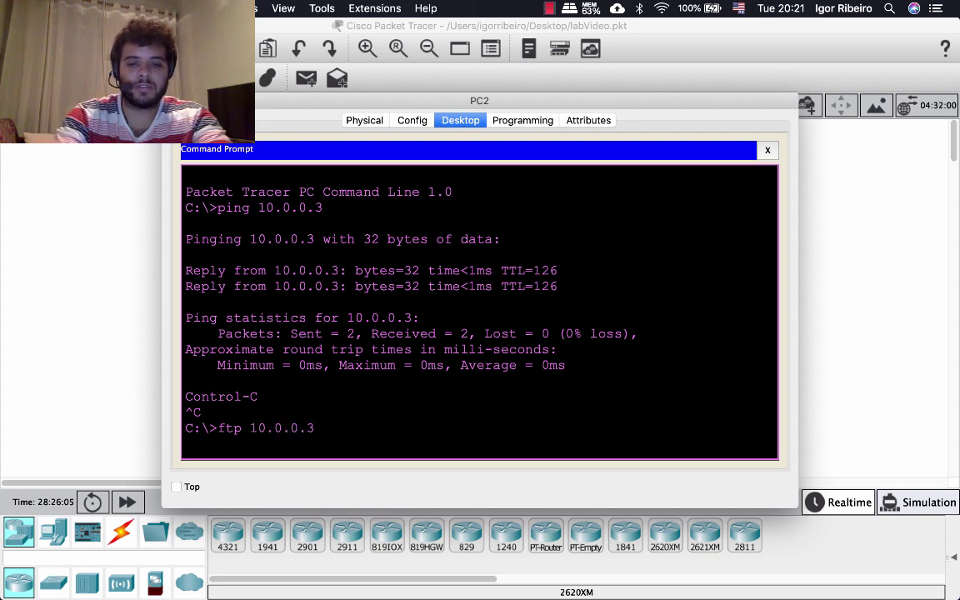
{"action": "key", "text": "Return"}
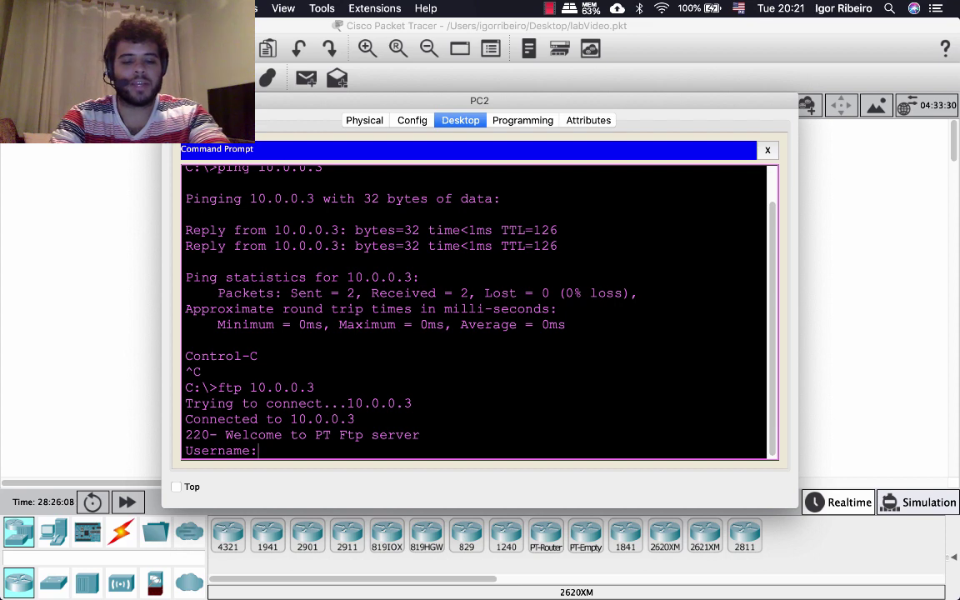
{"action": "type", "text": "\""}
{"action": "key", "text": "Return"}
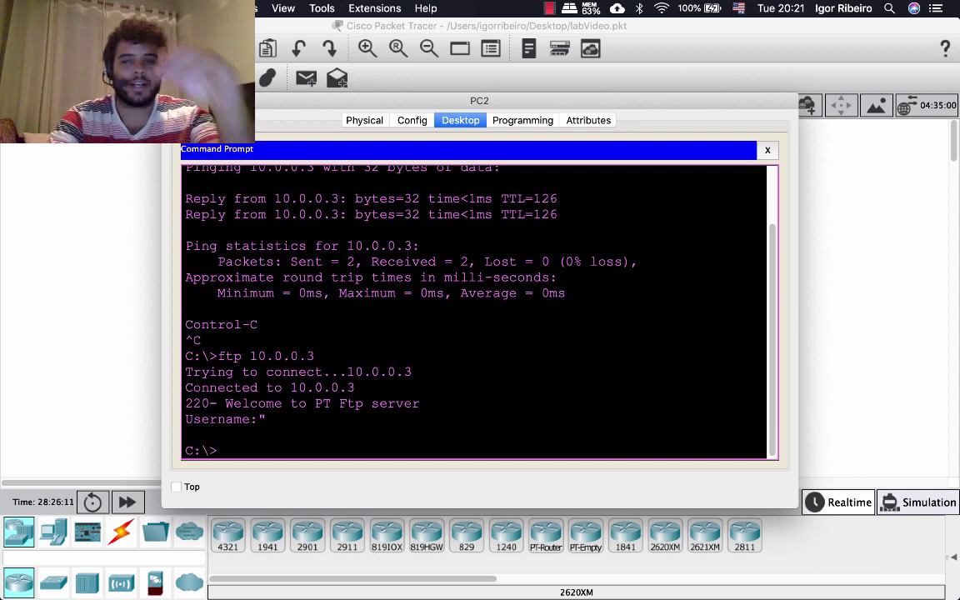
{"action": "left_click", "coordinate": [172, 100]}
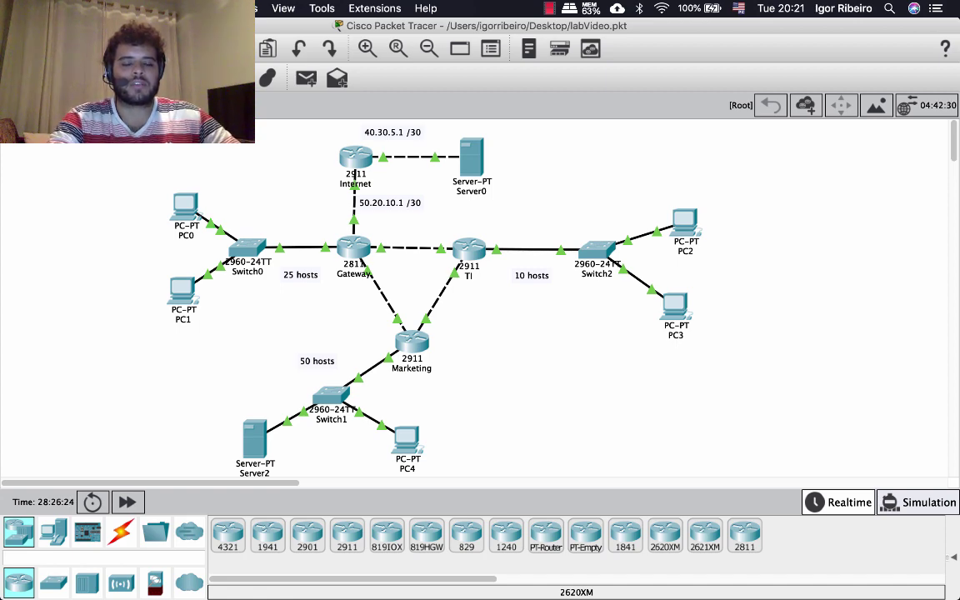
Reopen router TI's command line, exit the interface configuration, and enlarge the window to full screen
{"action": "left_click", "coordinate": [469, 248]}
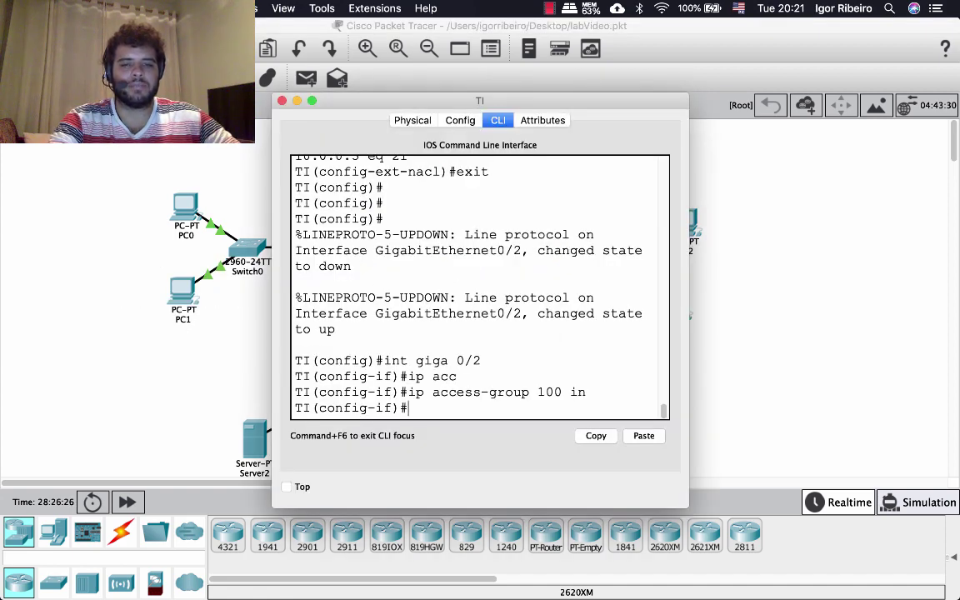
{"action": "type", "text": "exi"}
{"action": "type", "text": "t"}
{"action": "key", "text": "Return"}
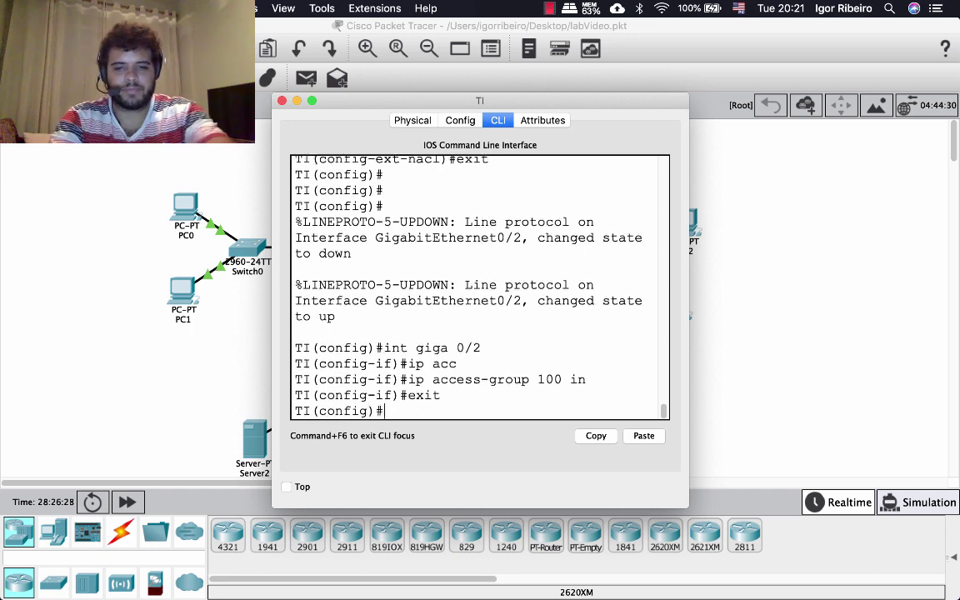
{"action": "left_click", "coordinate": [312, 100]}
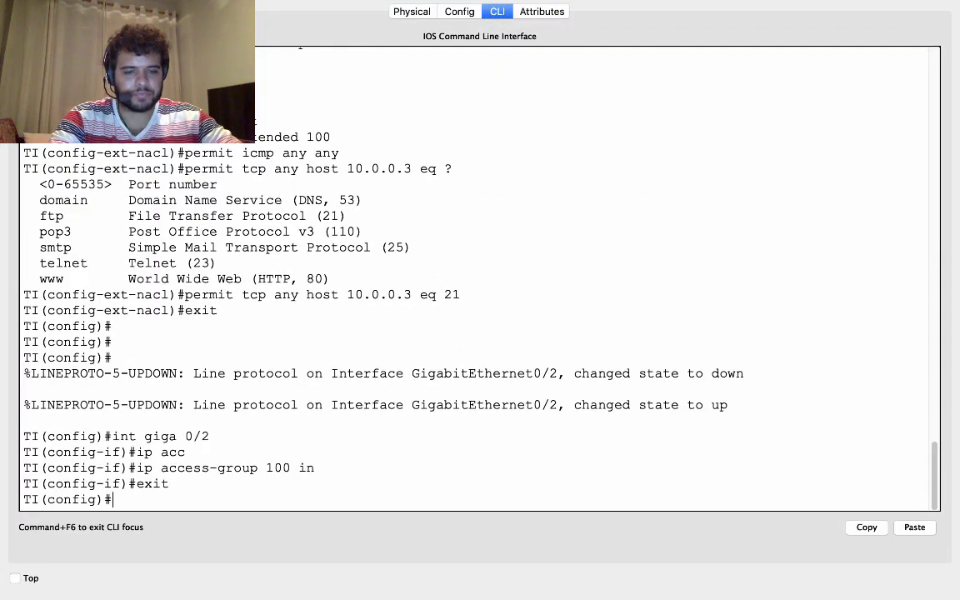
Create extended access list 101 on TI with ip access-list extended 101 and begin a permit rule
{"action": "type", "text": "ip acc"}
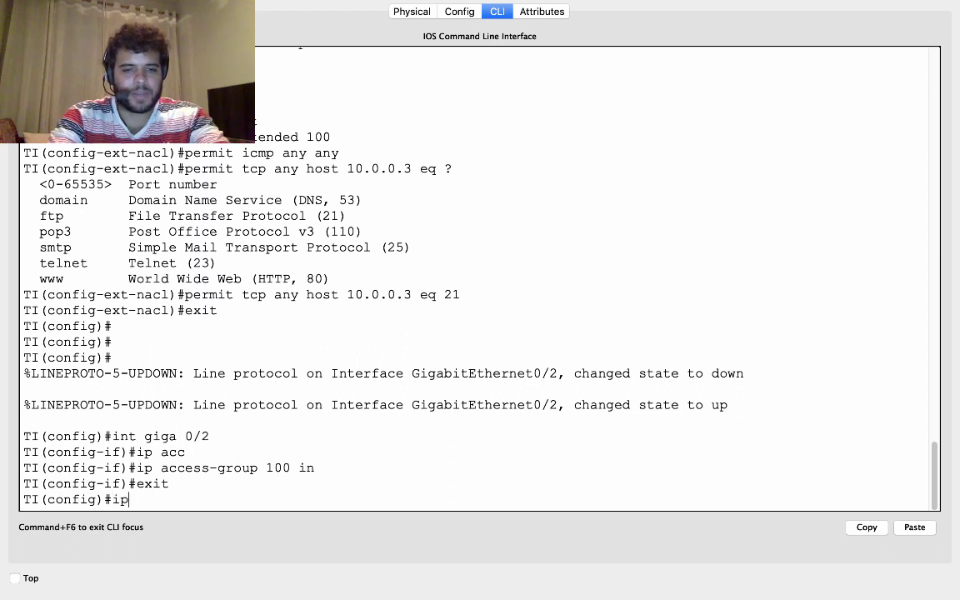
{"action": "key", "text": "Tab"}
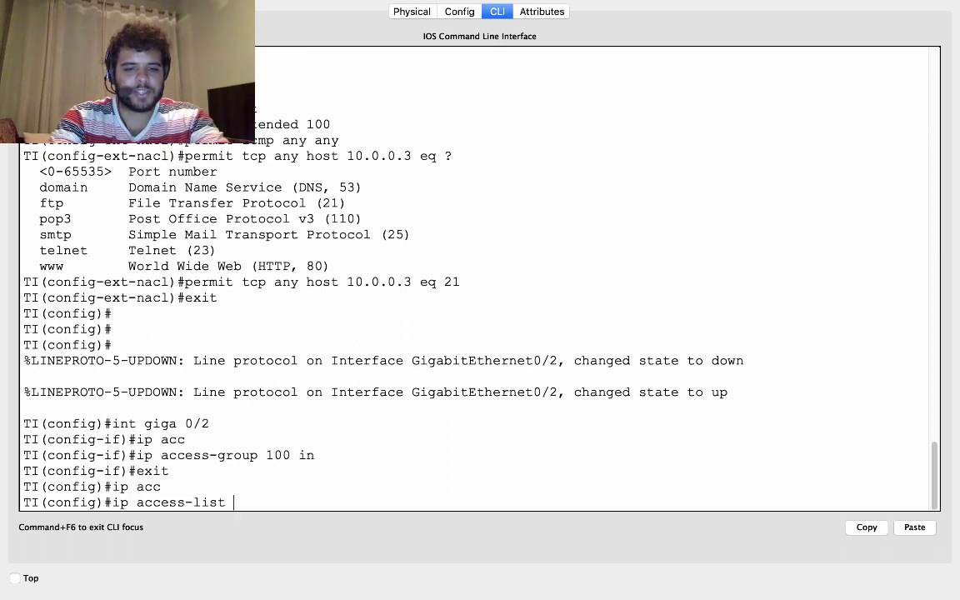
{"action": "type", "text": "101"}
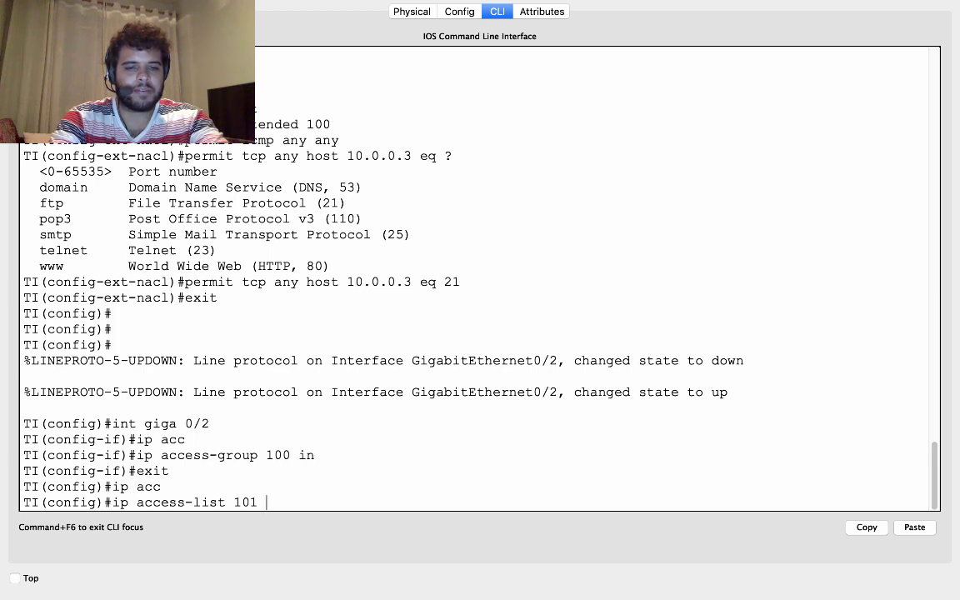
{"action": "key", "text": "Left"}
{"action": "key", "text": "Left"}
{"action": "key", "text": "Left"}
{"action": "type", "text": "extended"}
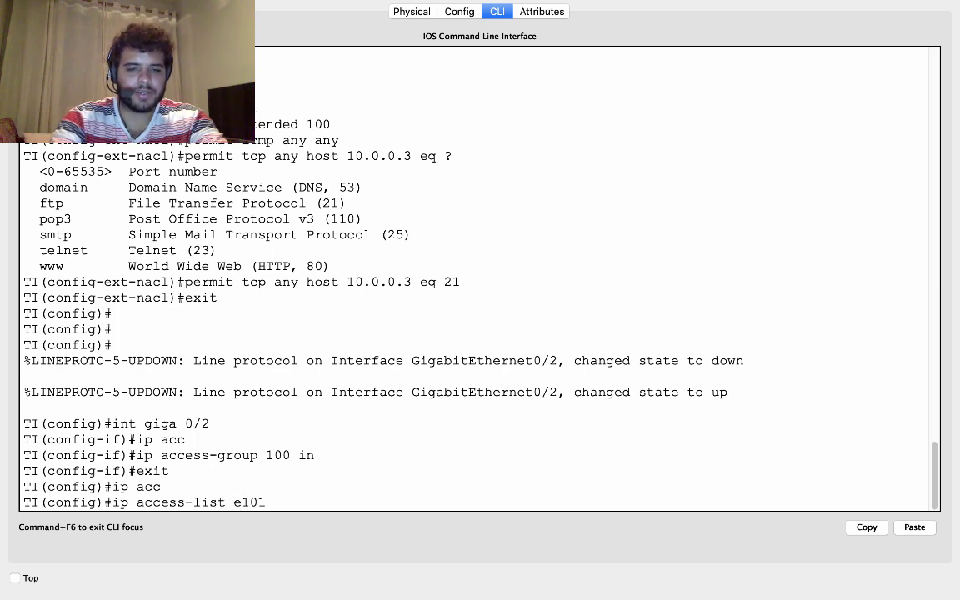
{"action": "key", "text": "Return"}
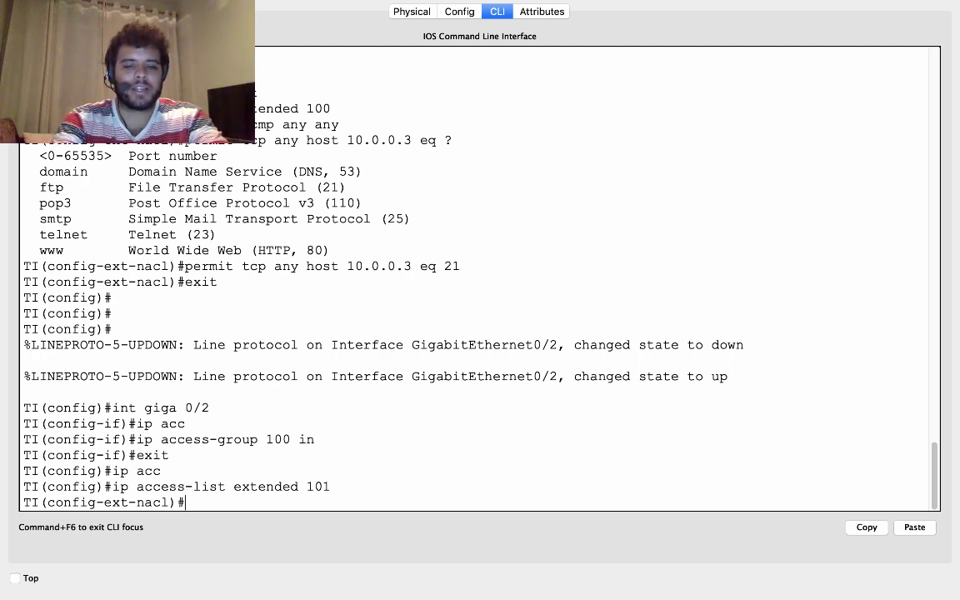
{"action": "type", "text": "permit"}
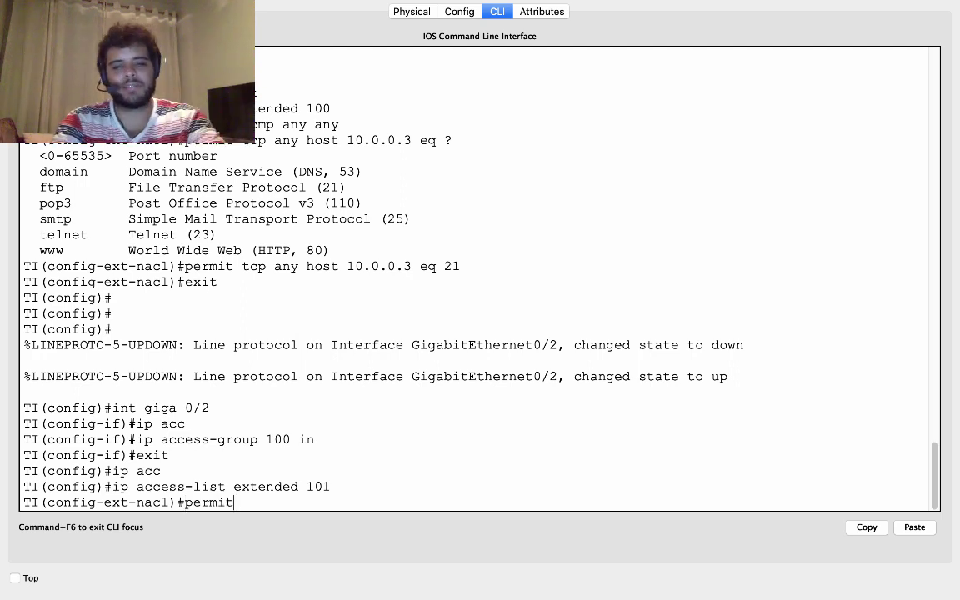
{"action": "type", "text": " ip"}
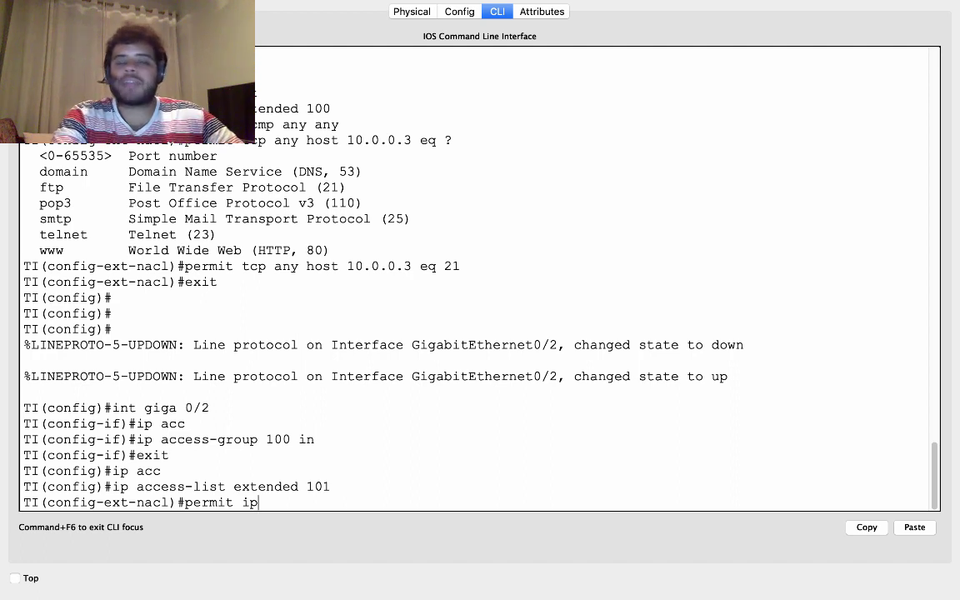
{"action": "key", "text": "BackSpace"}
{"action": "key", "text": "BackSpace"}
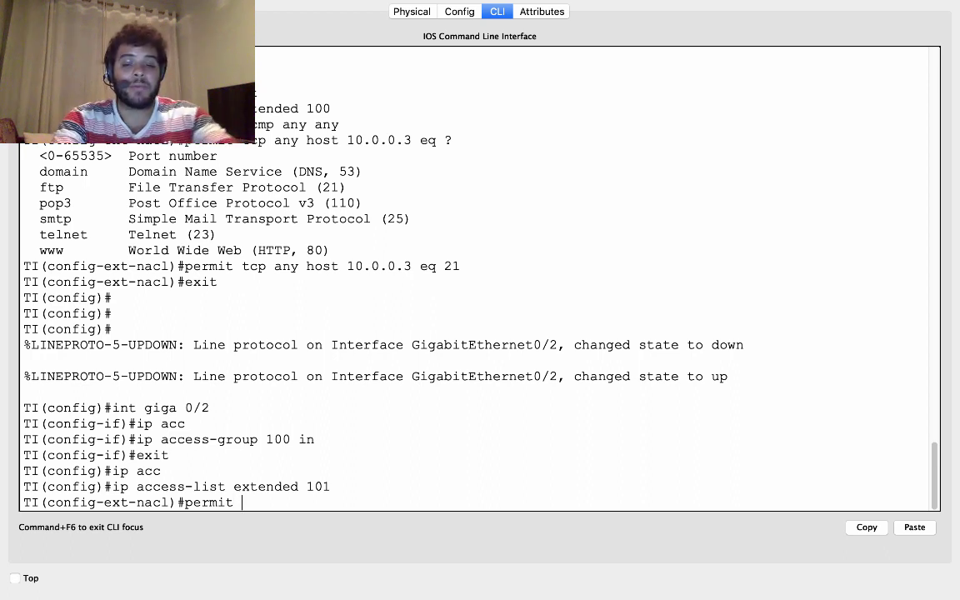
{"action": "type", "text": "icmp"}
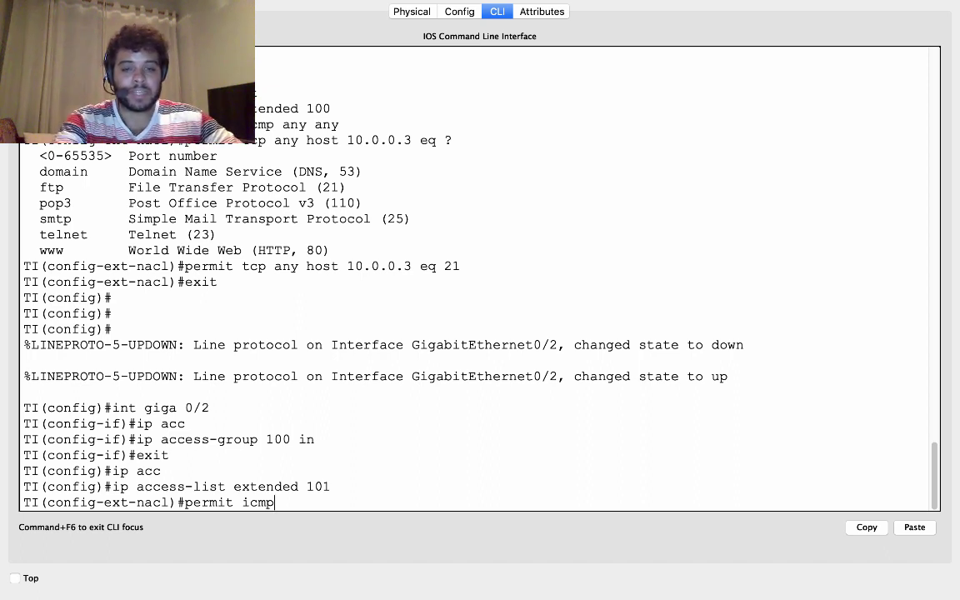
{"action": "key", "text": "BackSpace"}
{"action": "key", "text": "BackSpace"}
{"action": "key", "text": "BackSpace"}
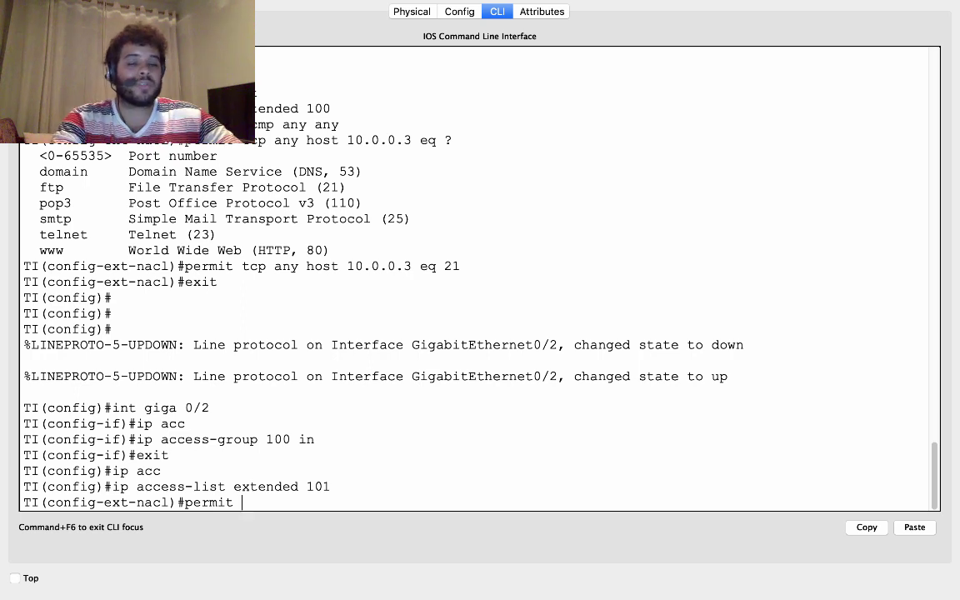
{"action": "type", "text": "u"}
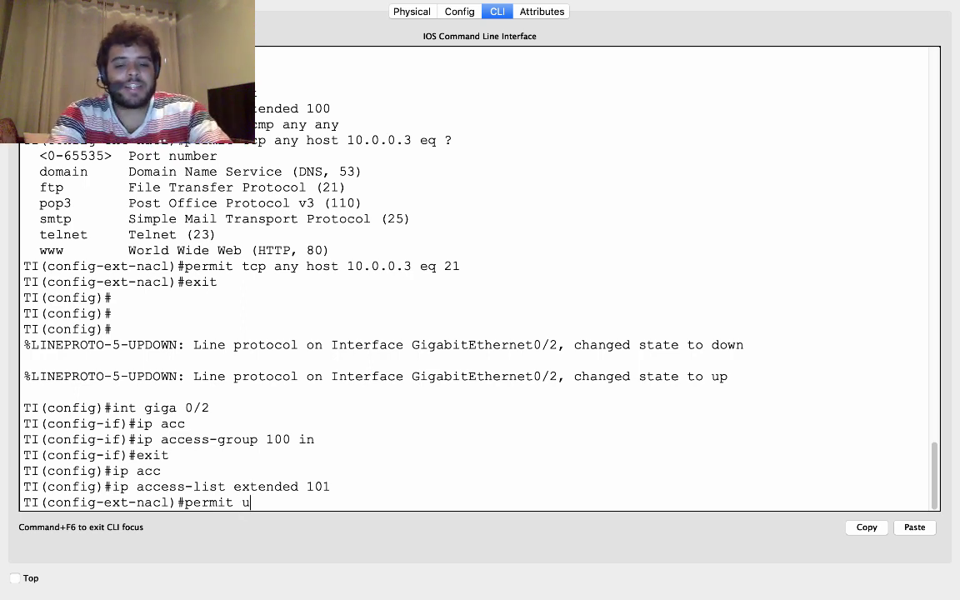
{"action": "type", "text": "d"}
{"action": "key", "text": "Tab"}
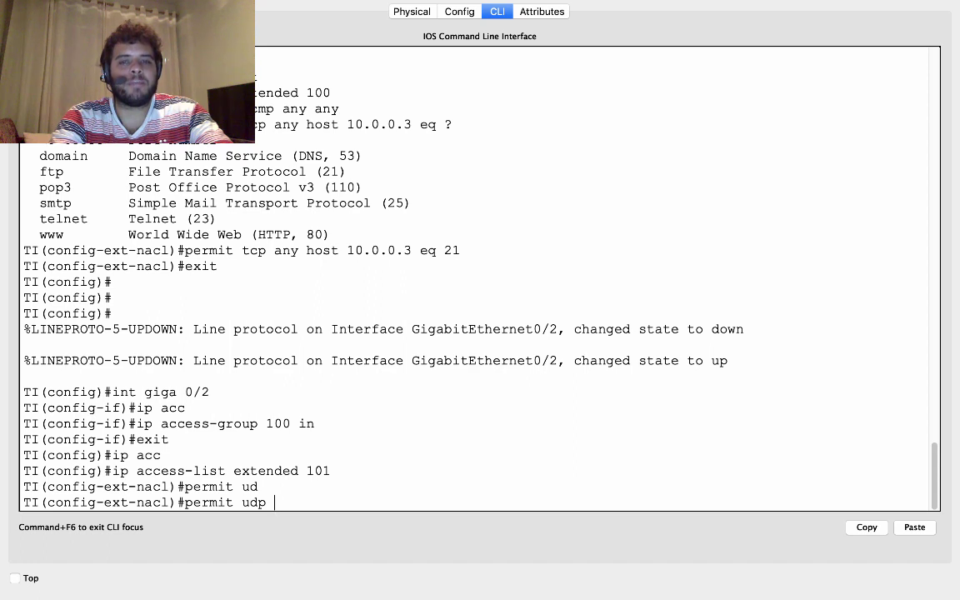
{"action": "key", "text": "BackSpace"}
{"action": "key", "text": "BackSpace"}
{"action": "key", "text": "BackSpace"}
{"action": "key", "text": "BackSpace"}
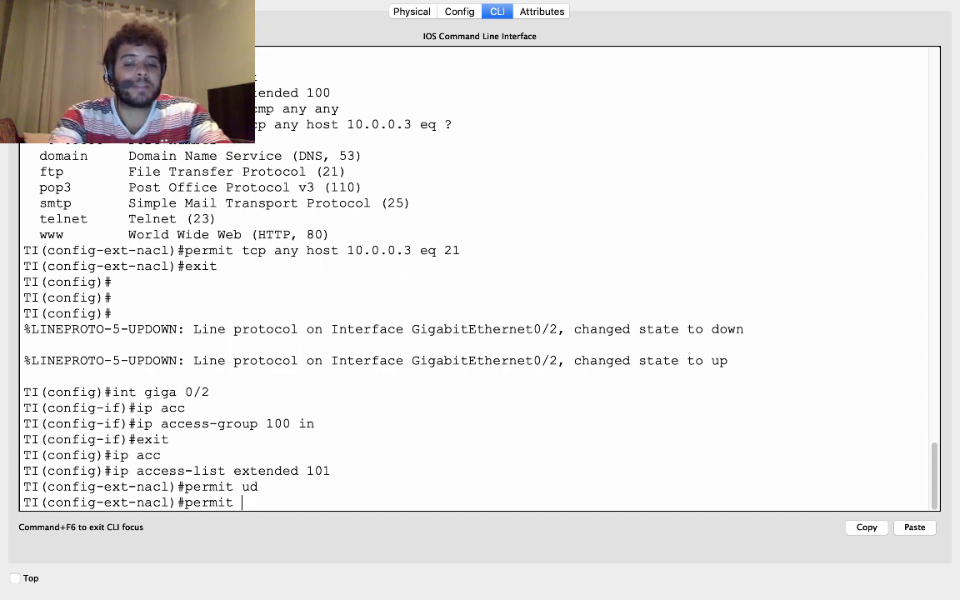
Continue the permit rule with protocol tcp, list the source options with ?, and enter source network 10.0.0.0
{"action": "type", "text": "tcp"}
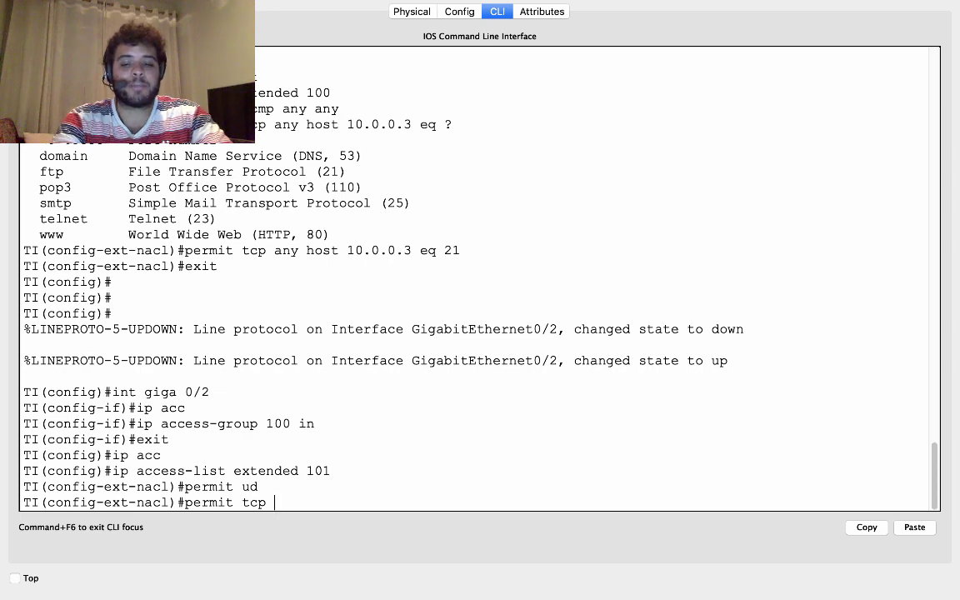
{"action": "type", "text": " ?"}
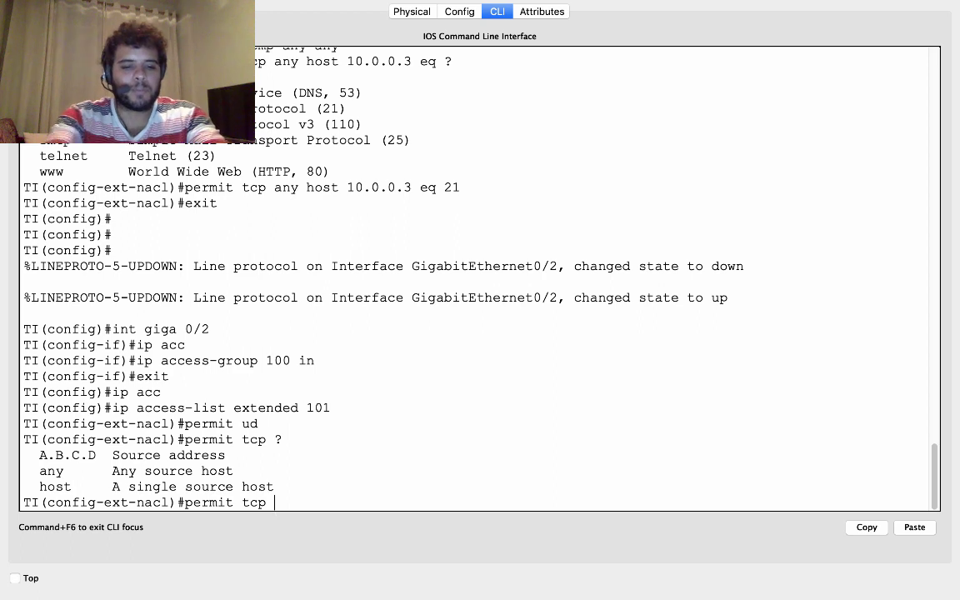
{"action": "type", "text": "1"}
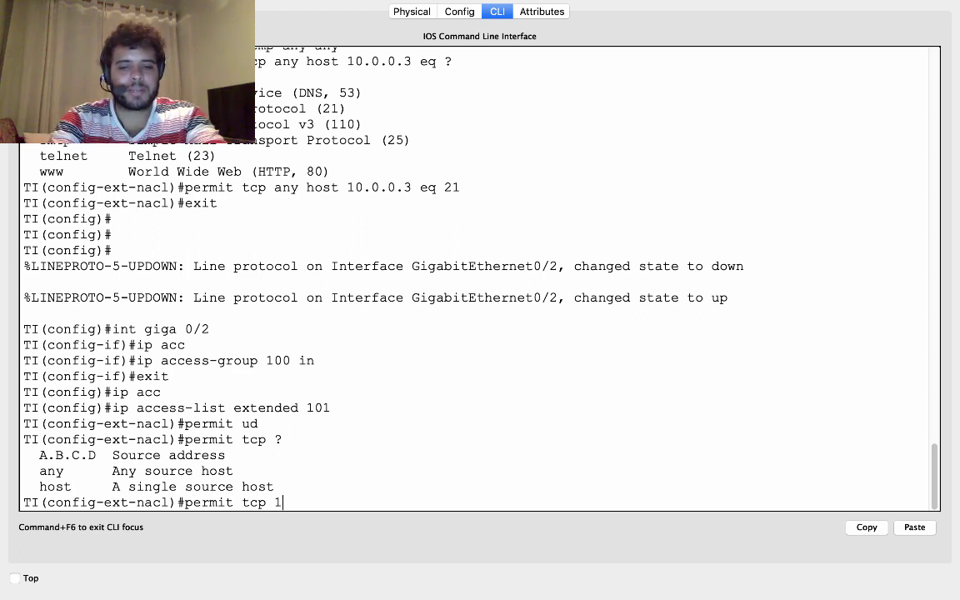
{"action": "type", "text": "0.0.0.0"}
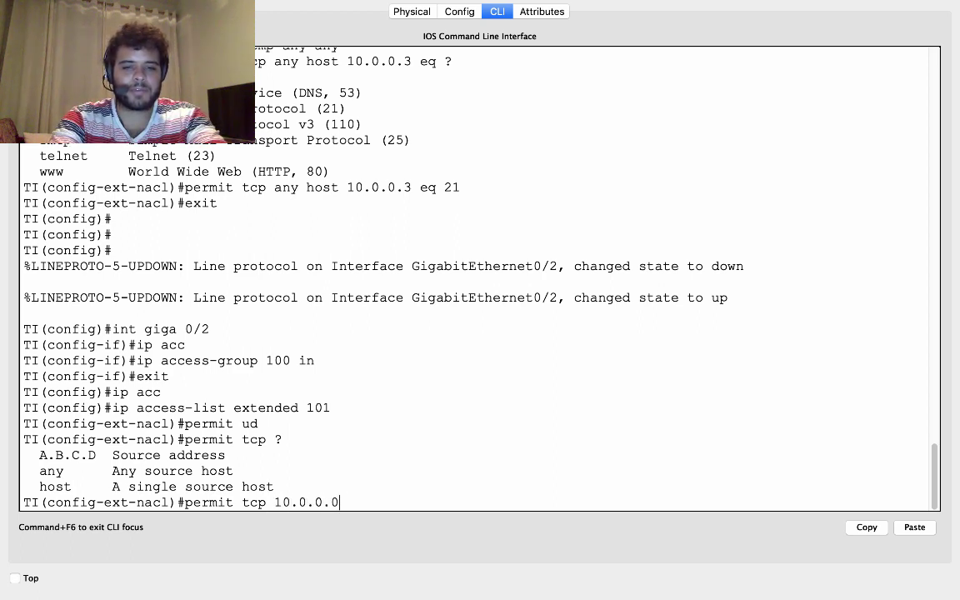
{"action": "type", "text": " 255.255"}
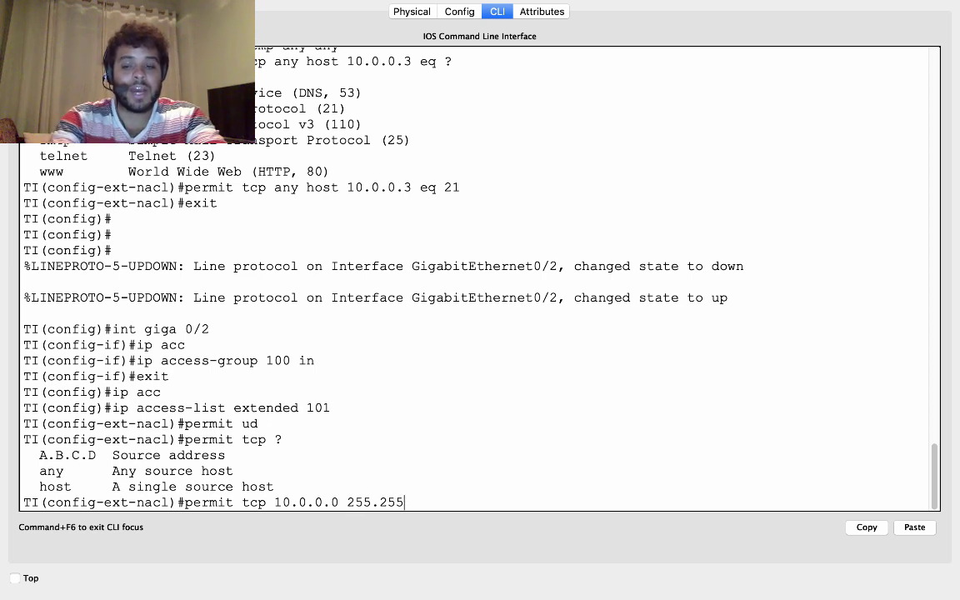
{"action": "key", "text": "BackSpace"}
{"action": "key", "text": "BackSpace"}
{"action": "key", "text": "BackSpace"}
{"action": "key", "text": "BackSpace"}
{"action": "key", "text": "BackSpace"}
{"action": "key", "text": "BackSpace"}
{"action": "key", "text": "BackSpace"}
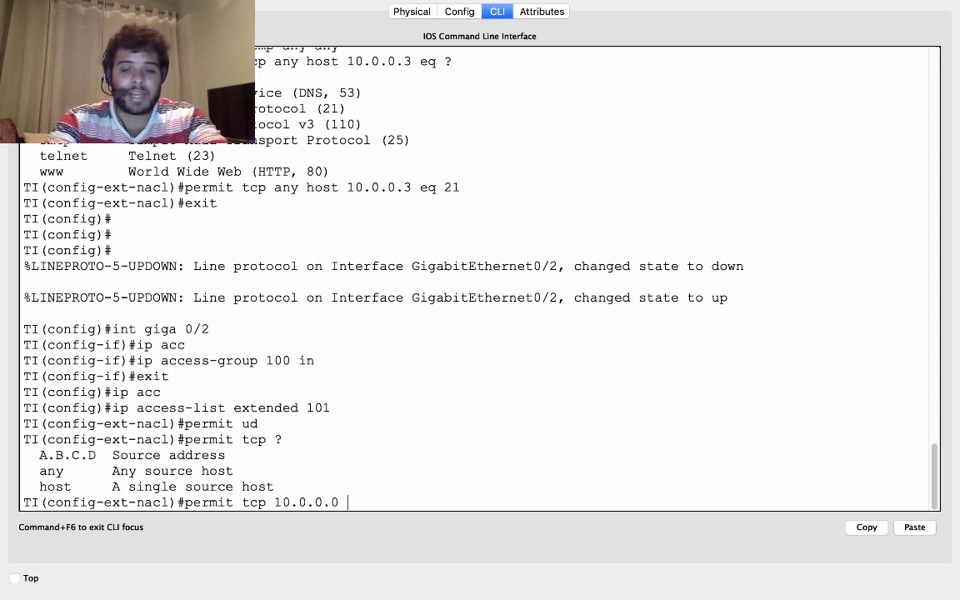
Add the wildcard mask 0.255.255.255 to the rule's source network and list the destination options with ?
{"action": "type", "text": "0.0"}
{"action": "key", "text": "BackSpace"}
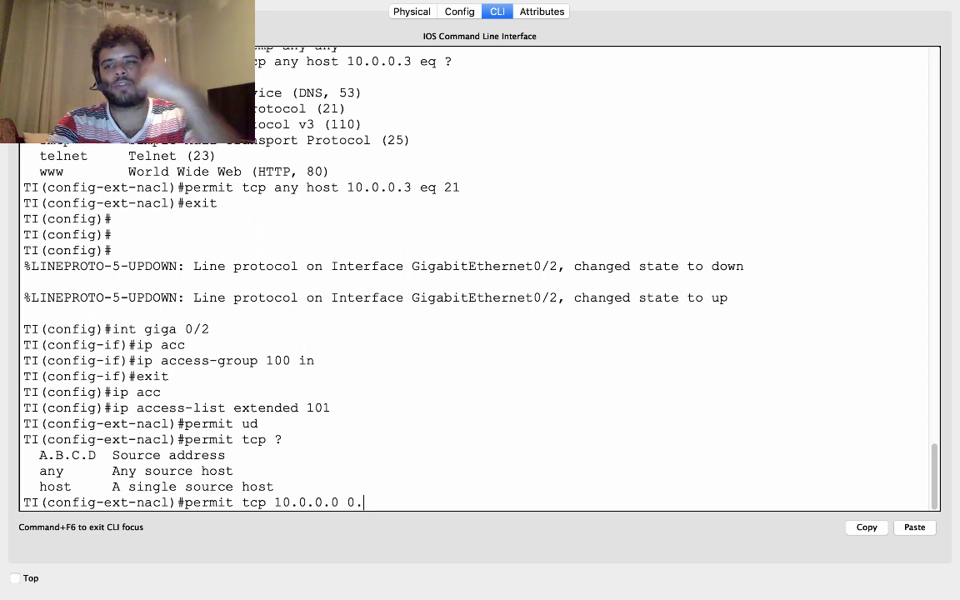
{"action": "type", "text": "255"}
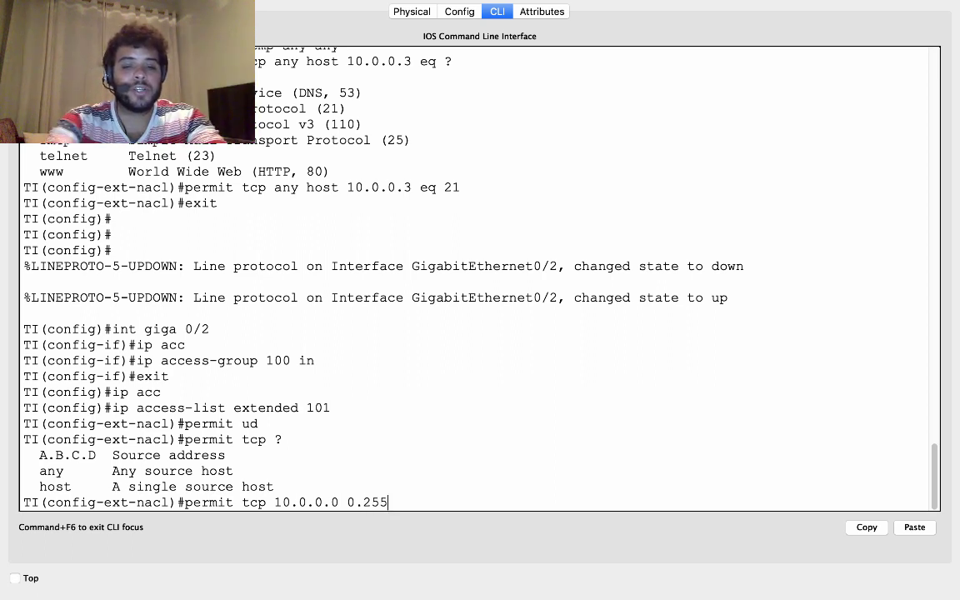
{"action": "type", "text": ".255.255."}
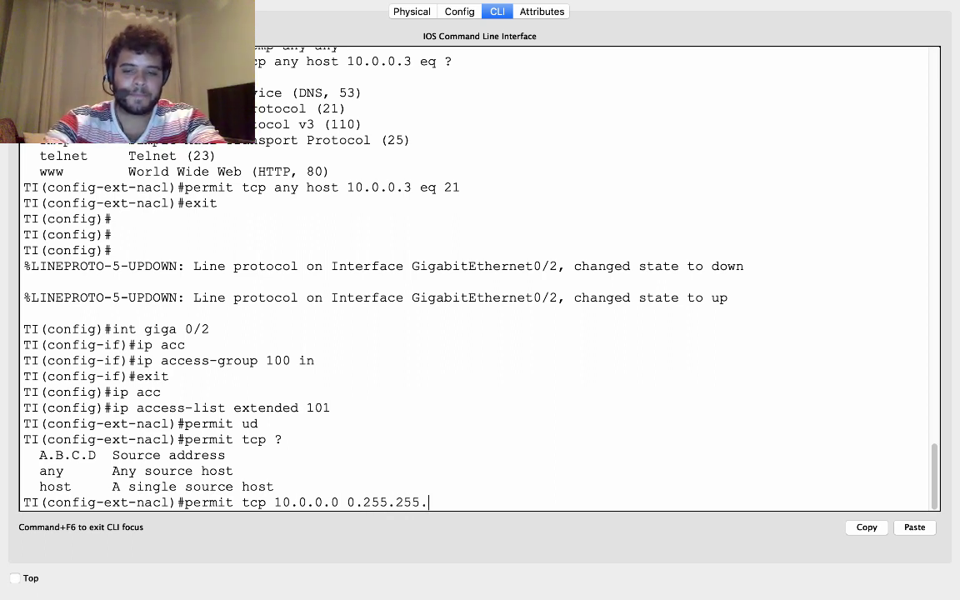
{"action": "type", "text": "55 ?"}
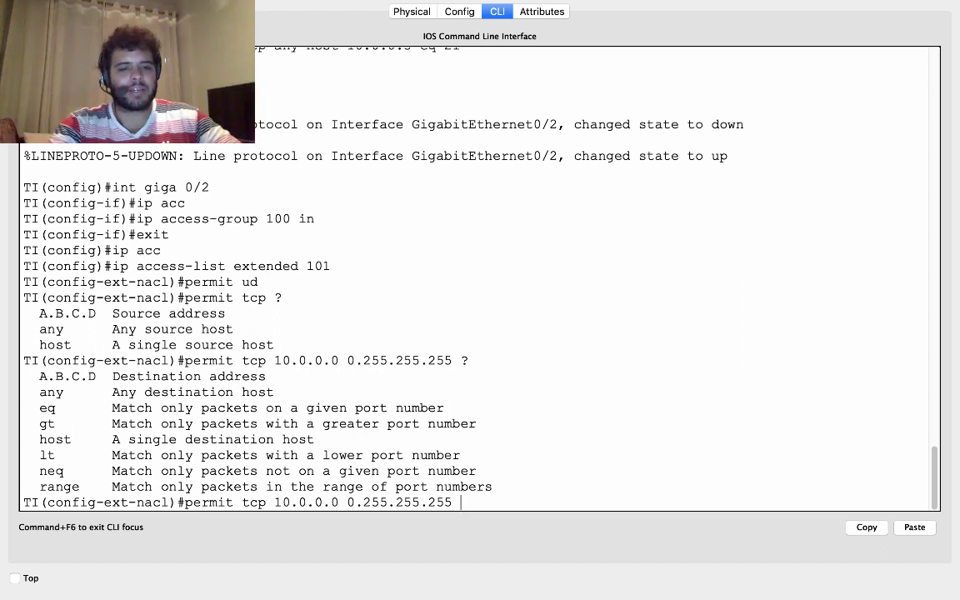
Extend the permit rule with destination any and the eq operator, listing the available options with ? after each
{"action": "type", "text": "any"}
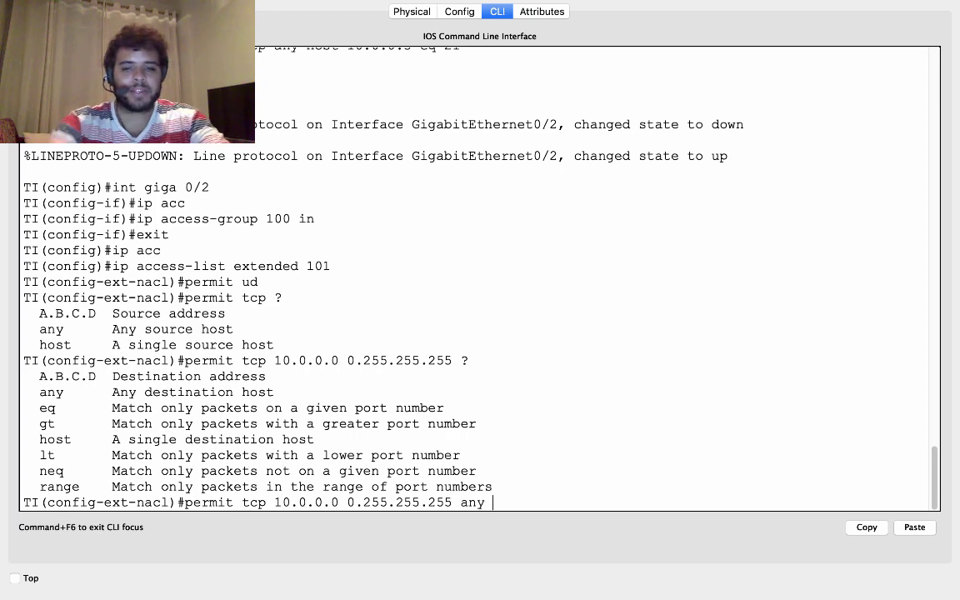
{"action": "type", "text": " ?"}
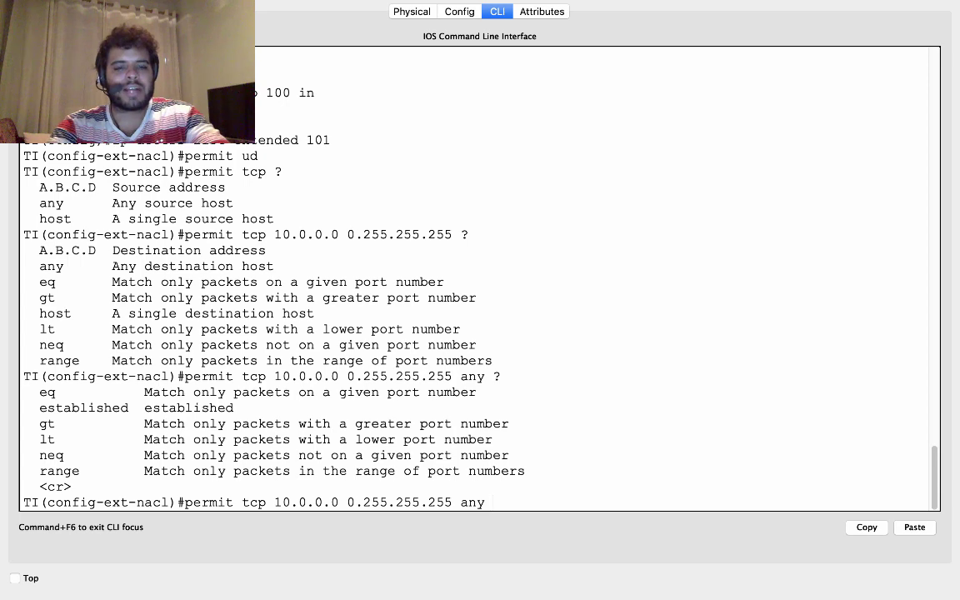
{"action": "type", "text": "eq "}
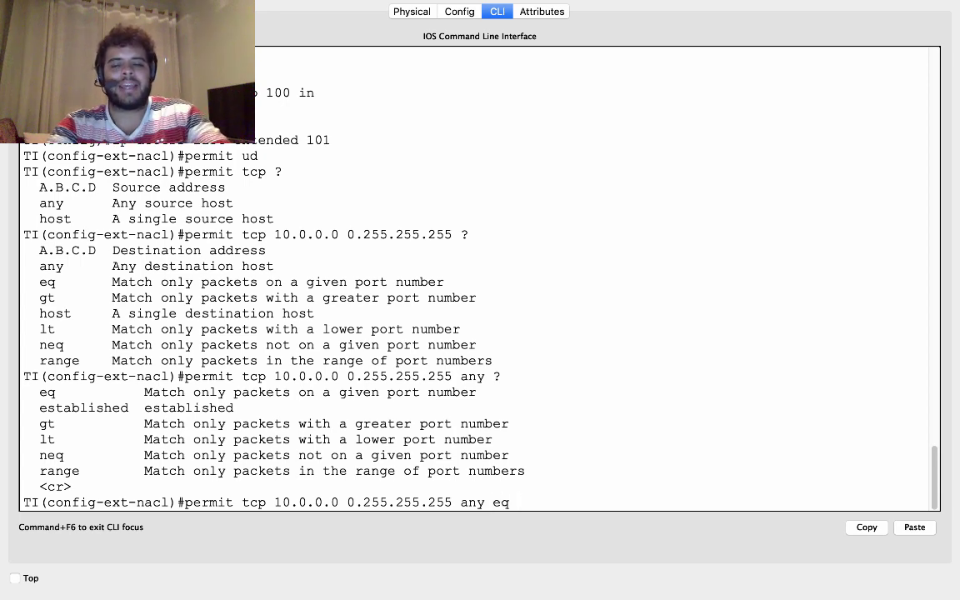
{"action": "type", "text": "?"}
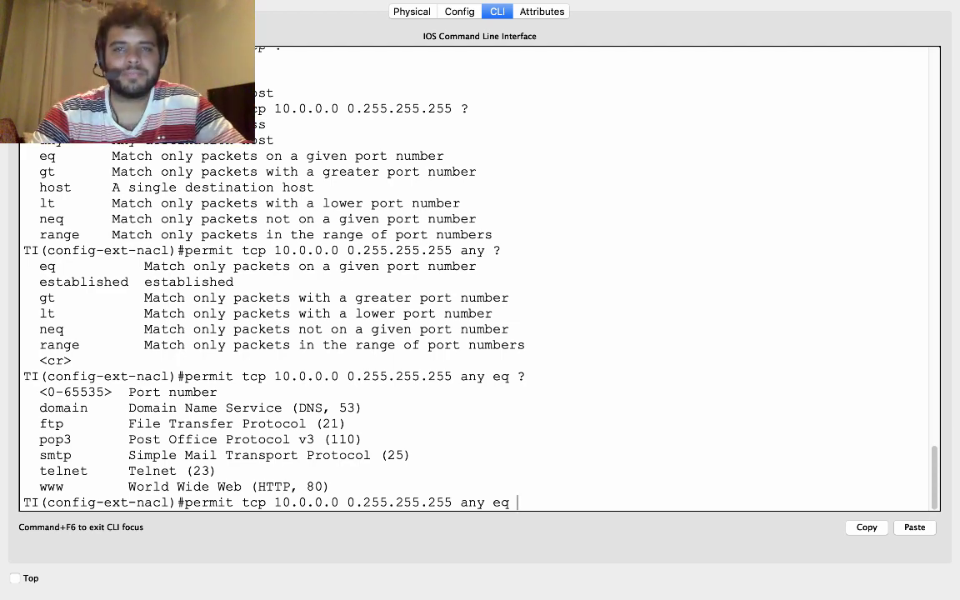
Switch from TI's full-screen command line to the network topology
{"action": "key", "text": "ctrl+Left"}
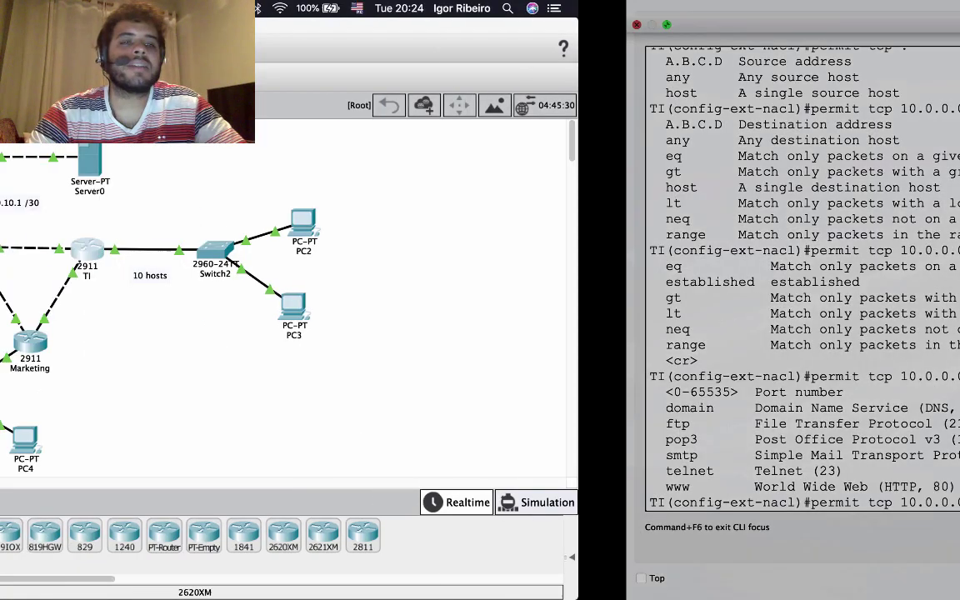